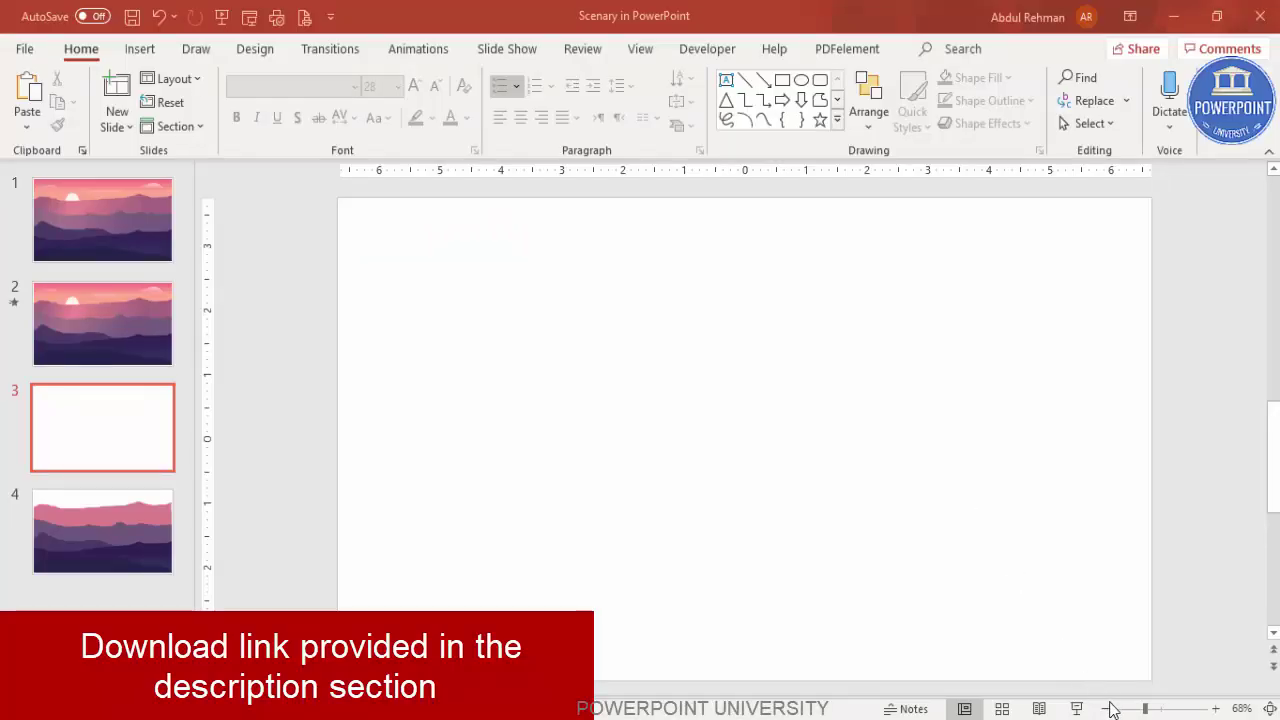
# Step: Zoom out and draw a freehand Scribble hill along the bottom of slide 3
pyautogui.click(1105, 708)
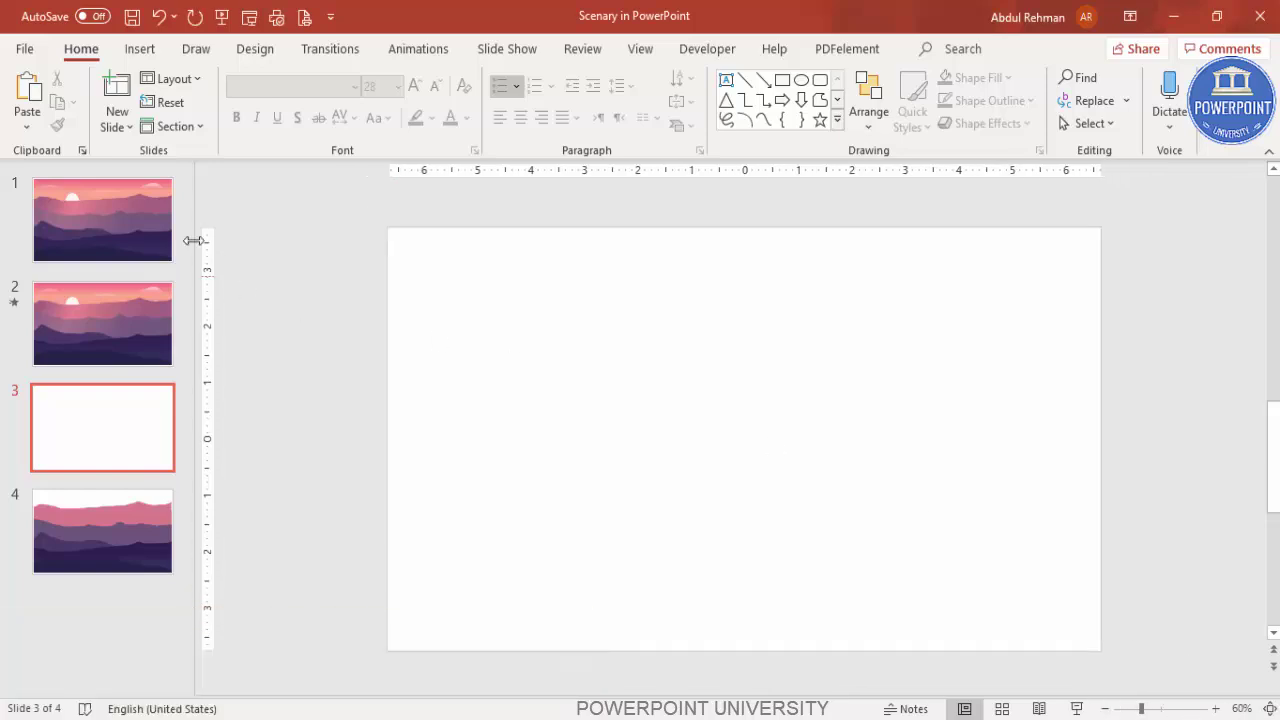
pyautogui.click(140, 48)
pyautogui.click(306, 118)
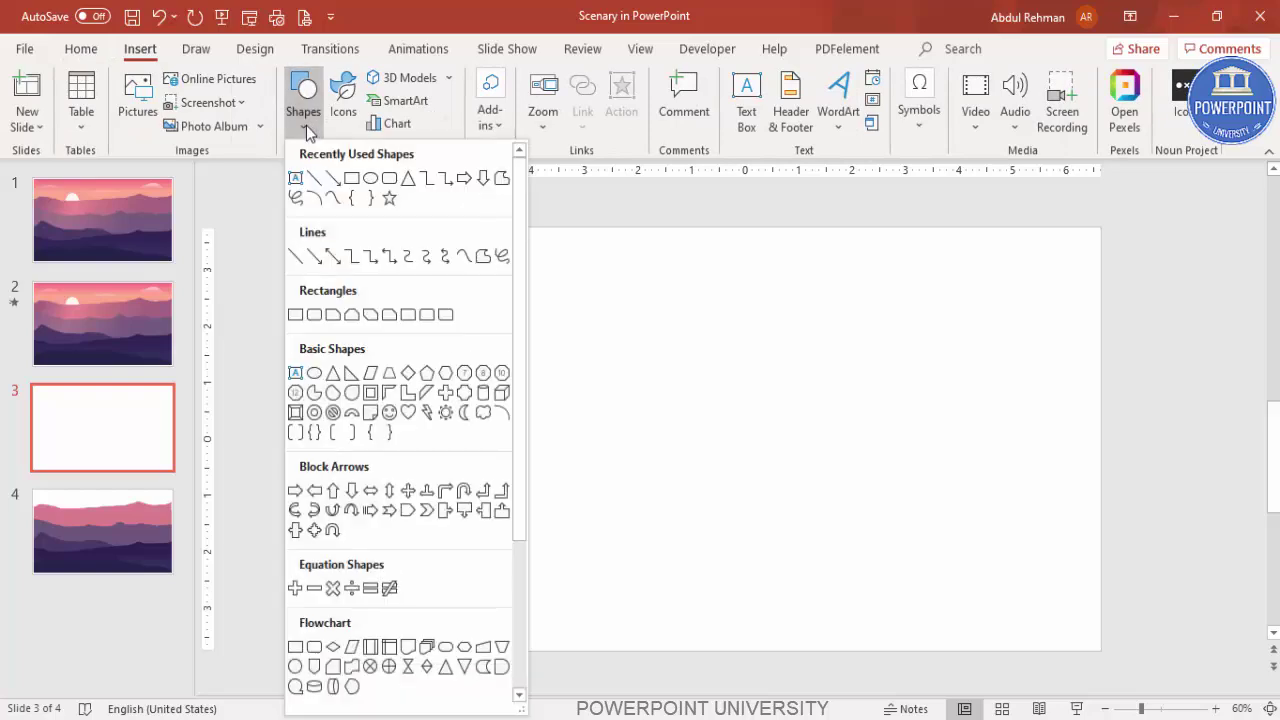
pyautogui.click(503, 258)
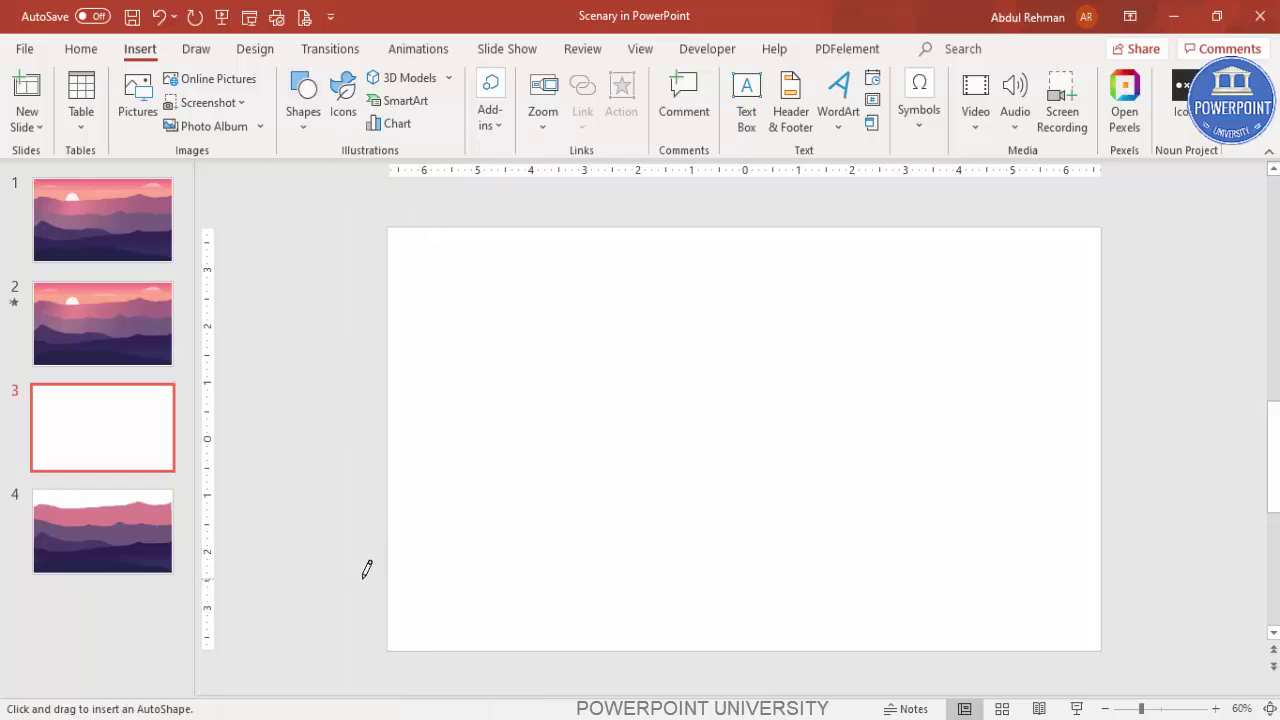
pyautogui.moveTo(411, 559)
pyautogui.mouseDown()
pyautogui.moveTo(1108, 630)
pyautogui.moveTo(1000, 663)
pyautogui.moveTo(391, 658)
pyautogui.mouseUp()
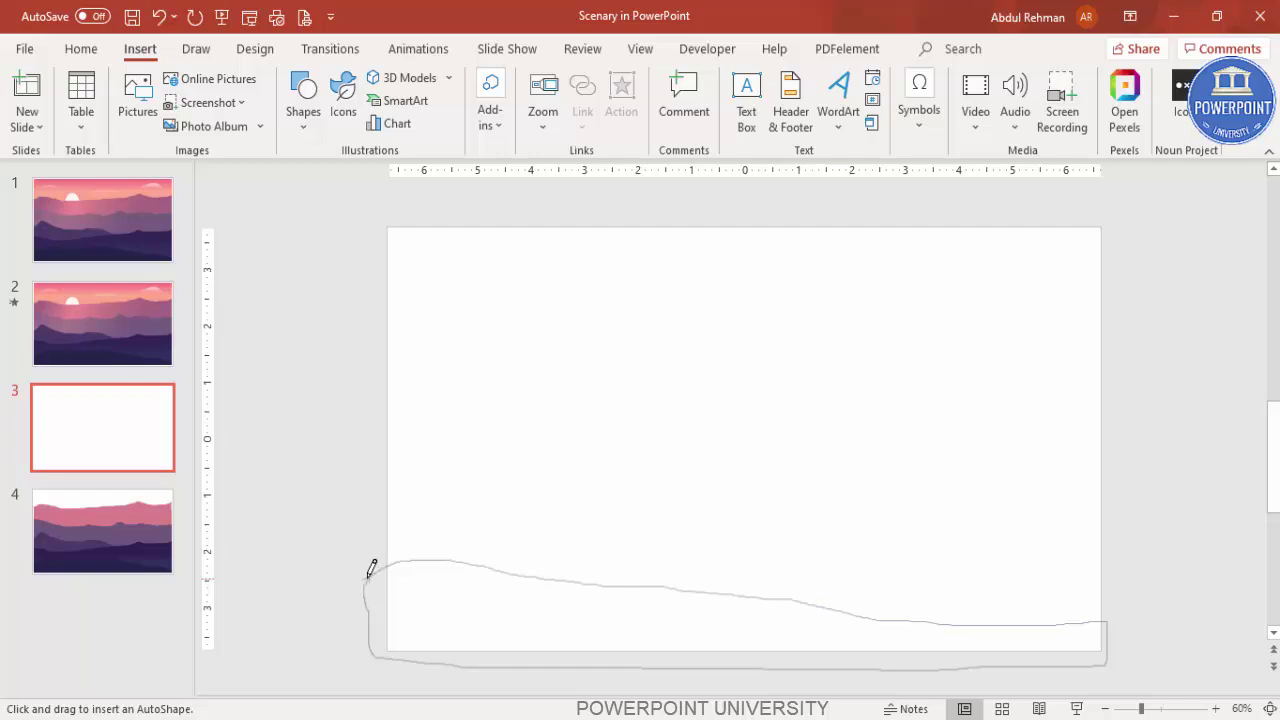
pyautogui.moveTo(369, 568); pyautogui.dragTo(366, 569)
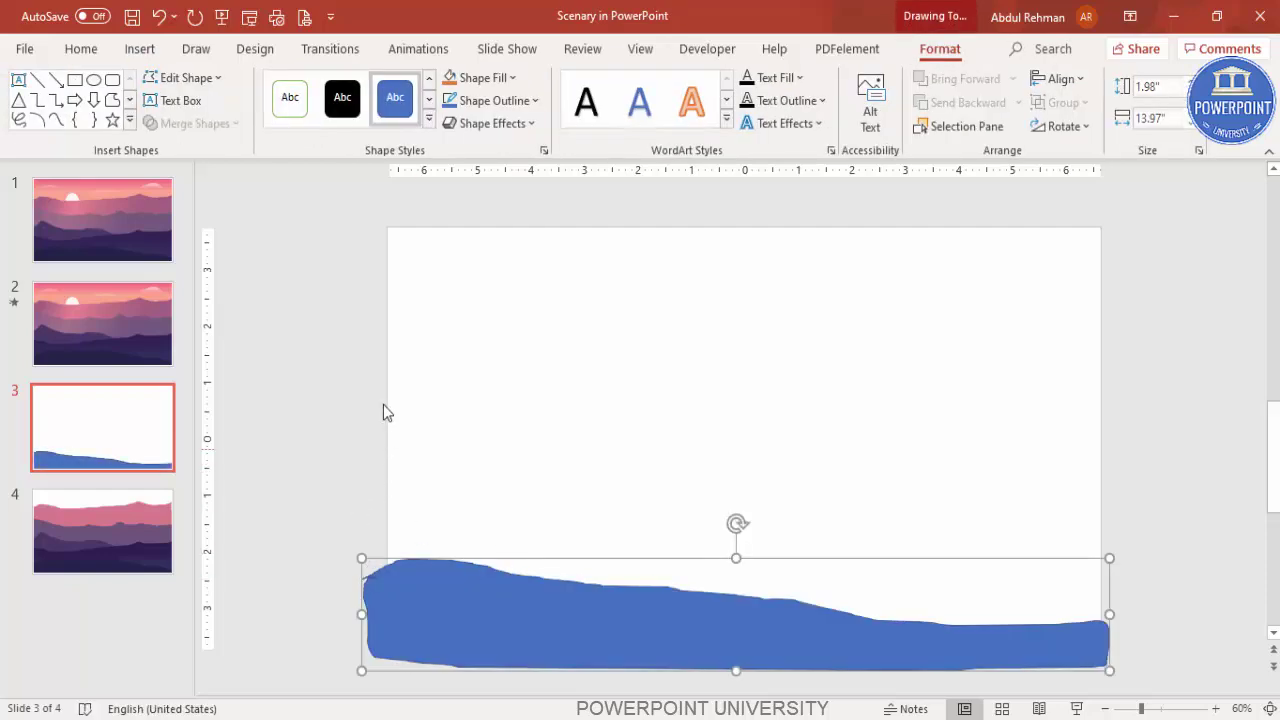
# Step: Set the blue hill's Shape Outline to No Outline
pyautogui.click(500, 100)
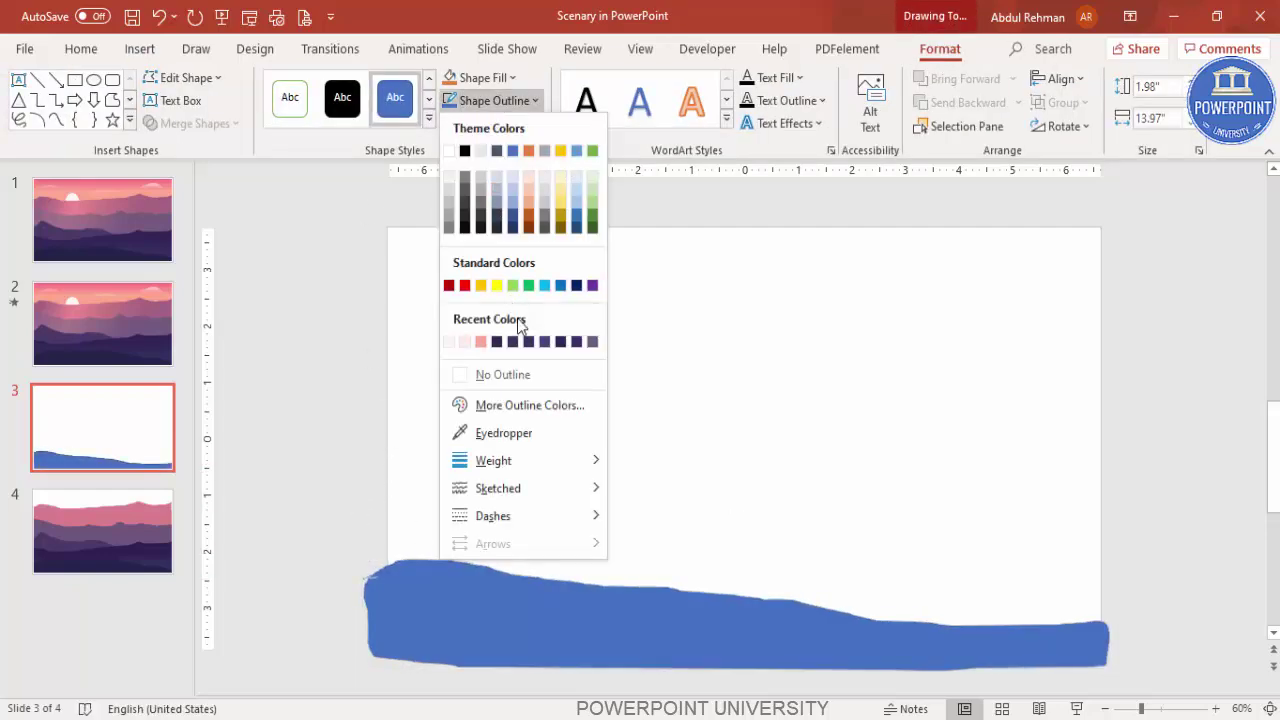
pyautogui.click(517, 376)
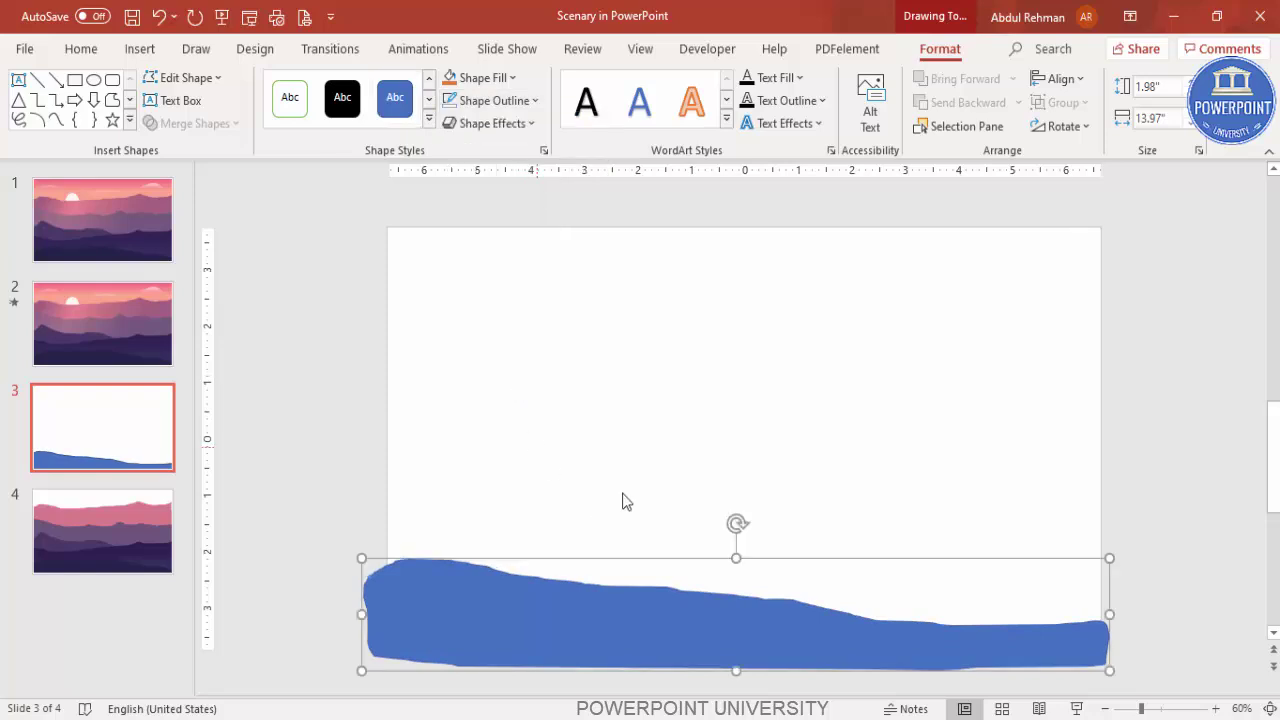
pyautogui.click(339, 529)
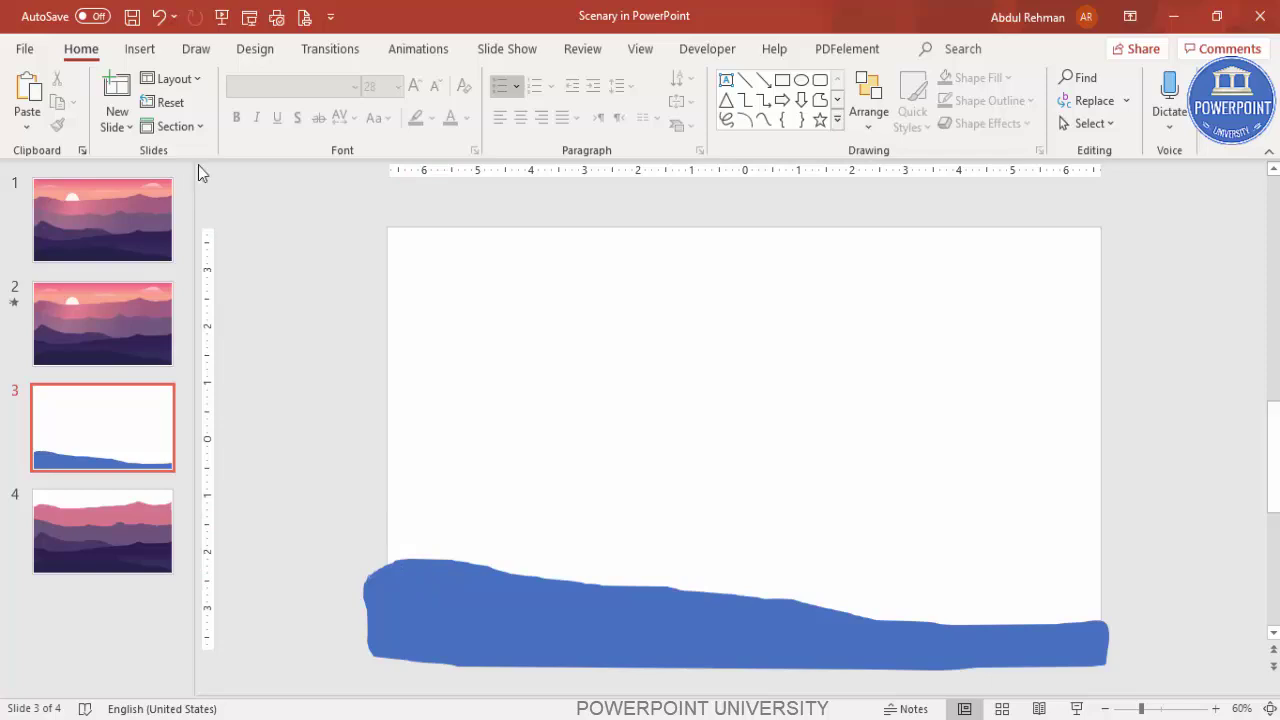
pyautogui.click(139, 50)
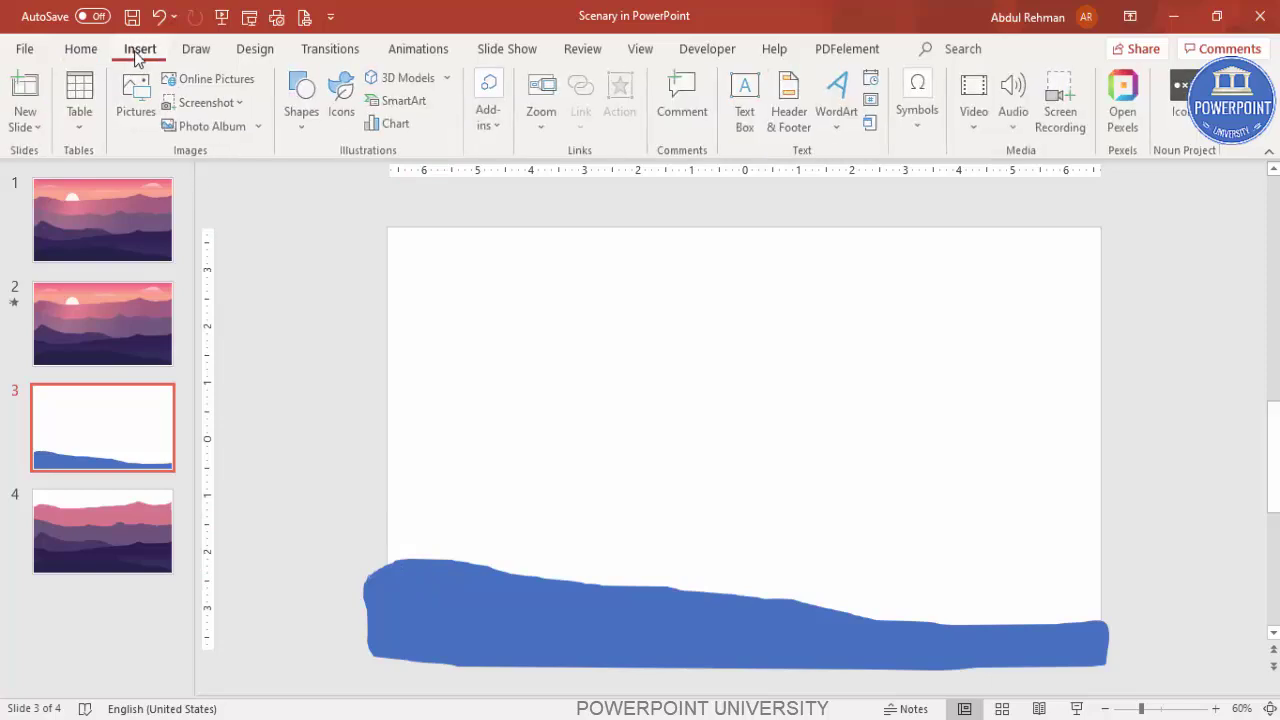
# Step: Draw a taller second Scribble hill above the blue one
pyautogui.click(302, 129)
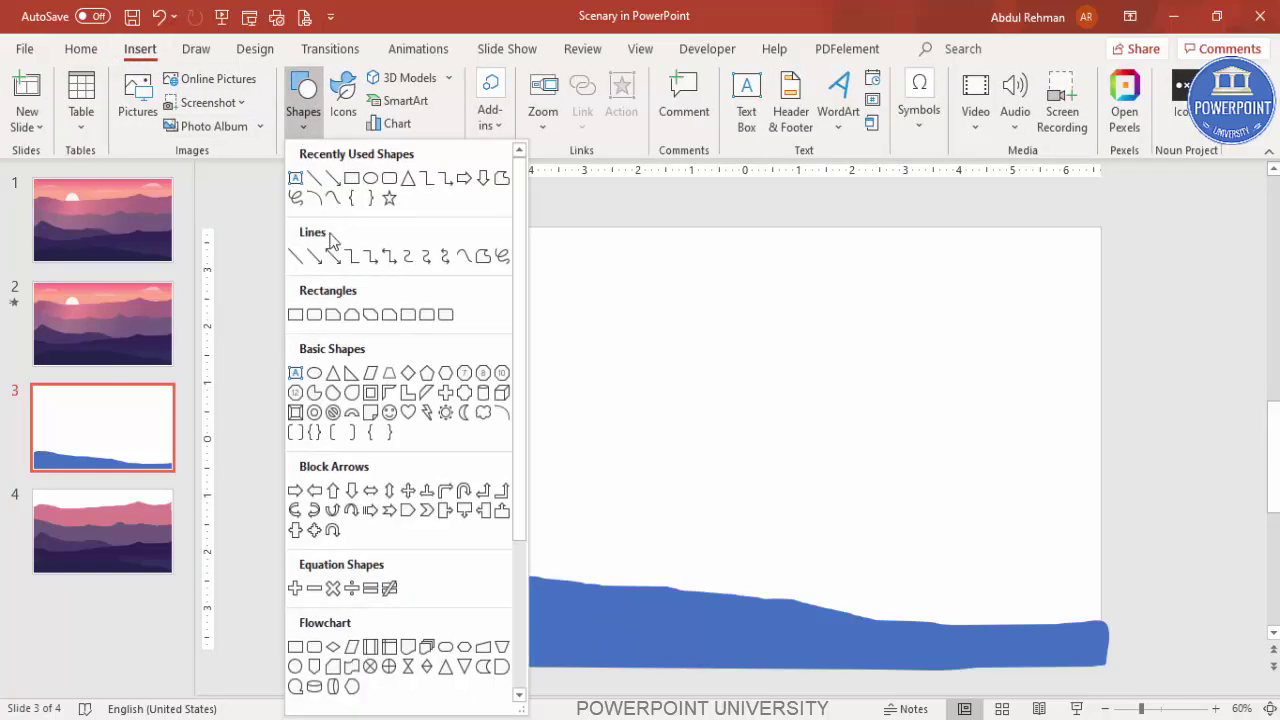
pyautogui.click(502, 258)
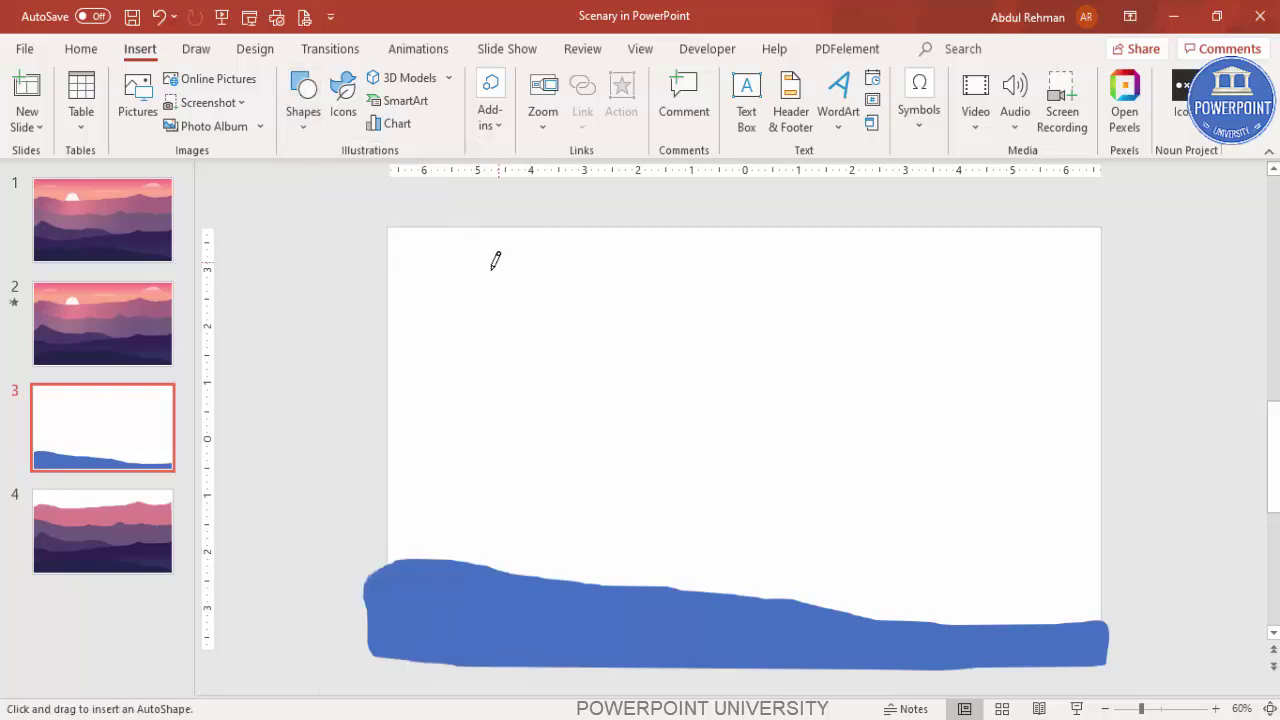
pyautogui.moveTo(369, 533); pyautogui.dragTo(397, 498)
pyautogui.moveTo(457, 497)
pyautogui.mouseDown()
pyautogui.moveTo(626, 542)
pyautogui.moveTo(766, 543)
pyautogui.moveTo(893, 527)
pyautogui.moveTo(979, 491)
pyautogui.moveTo(1112, 481)
pyautogui.moveTo(1119, 630)
pyautogui.moveTo(1097, 634)
pyautogui.mouseUp()
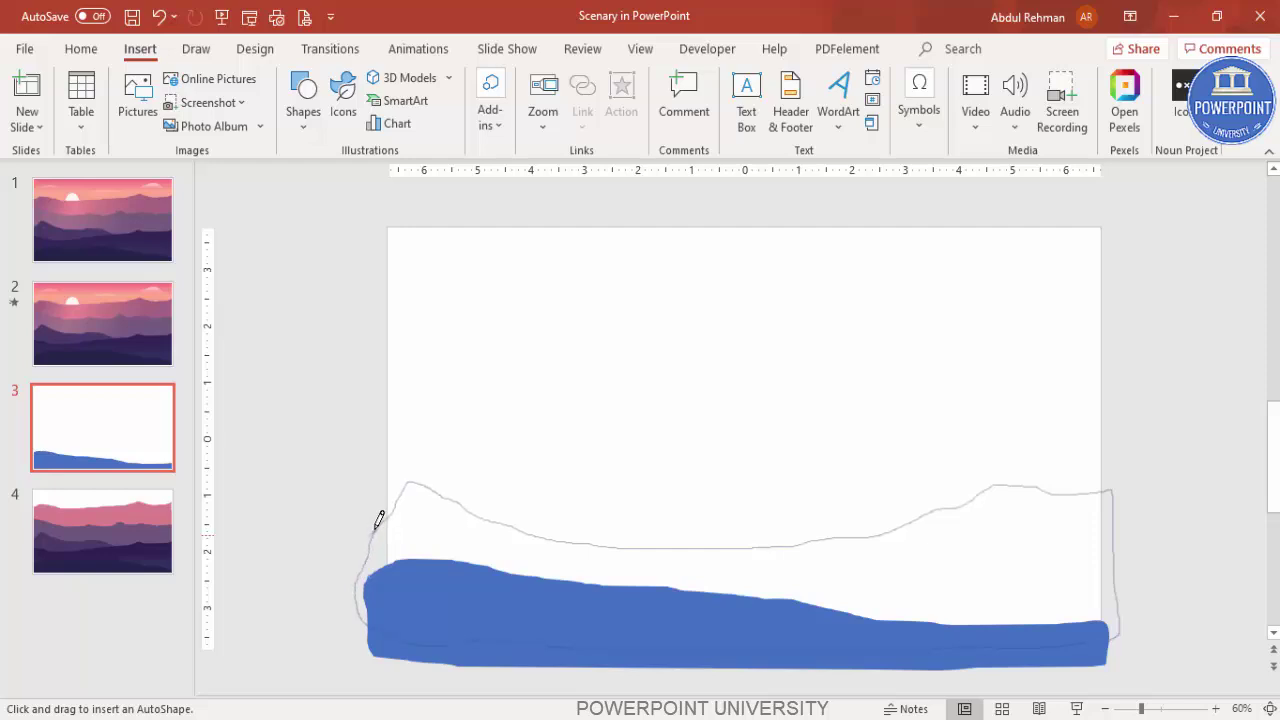
pyautogui.moveTo(374, 525); pyautogui.dragTo(371, 523)
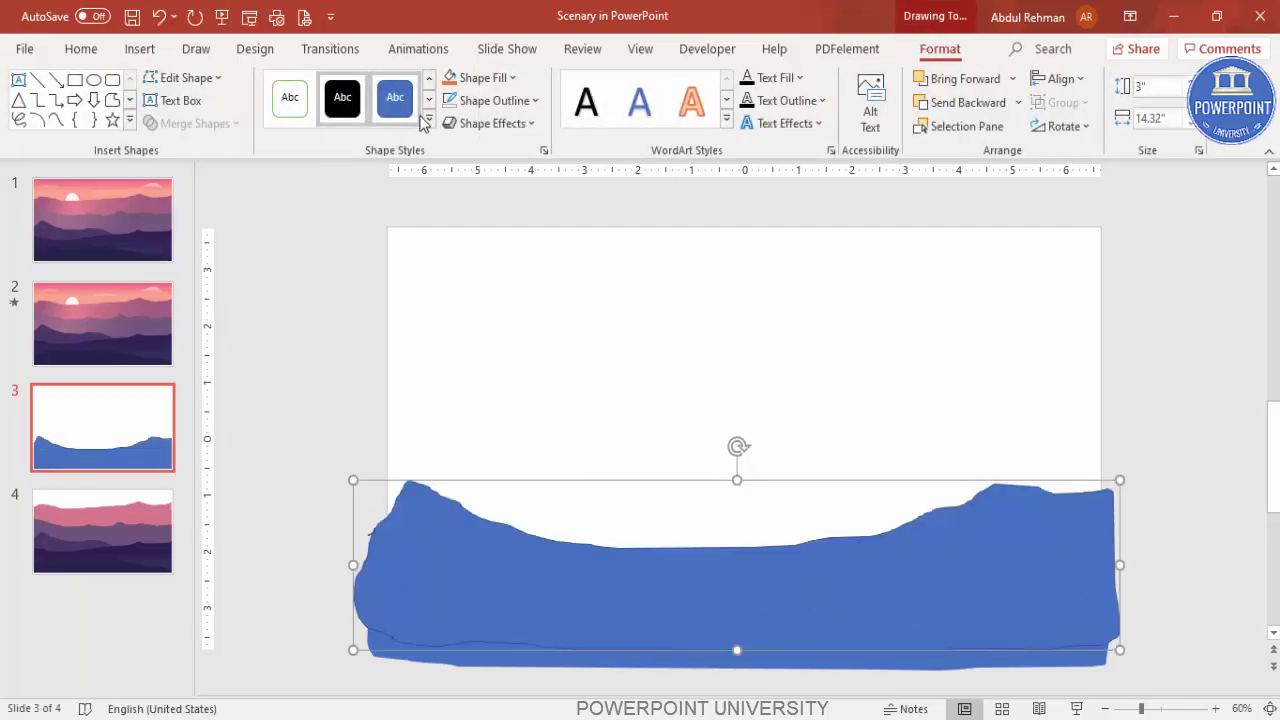
# Step: Give the second hill no outline and yellow fill, and send it behind the blue hill
pyautogui.click(488, 100)
pyautogui.click(525, 378)
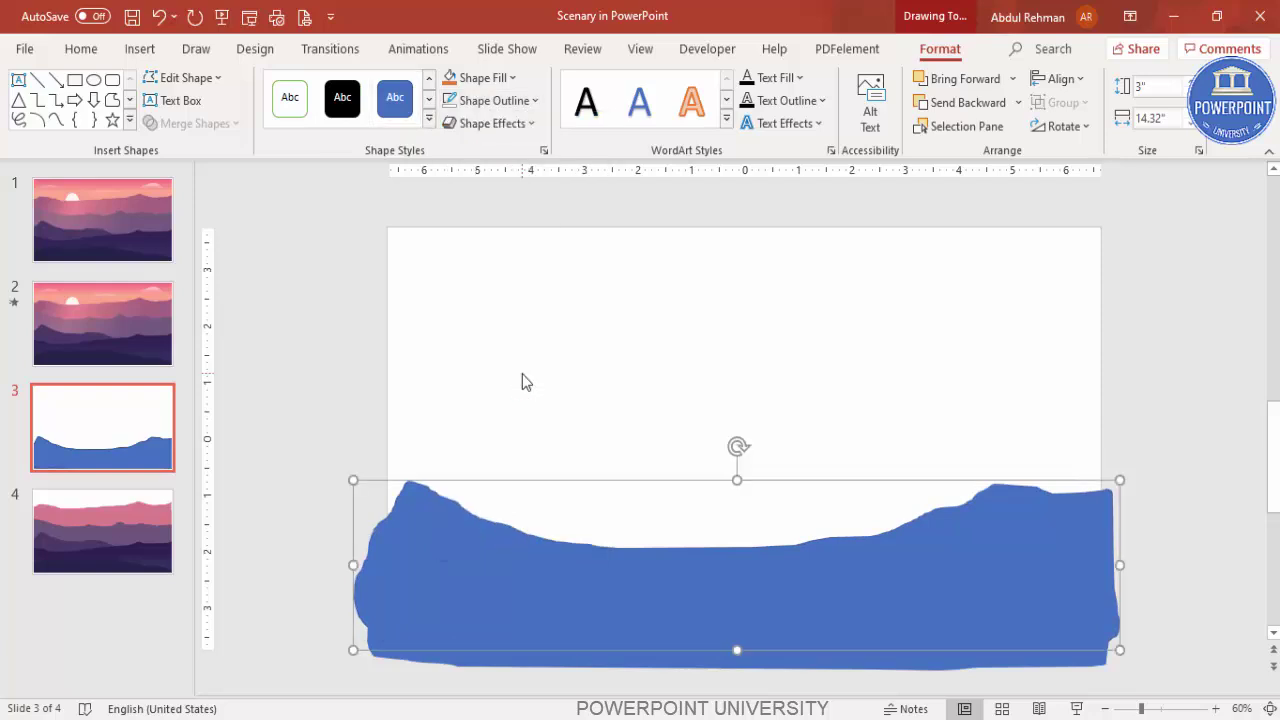
pyautogui.click(483, 77)
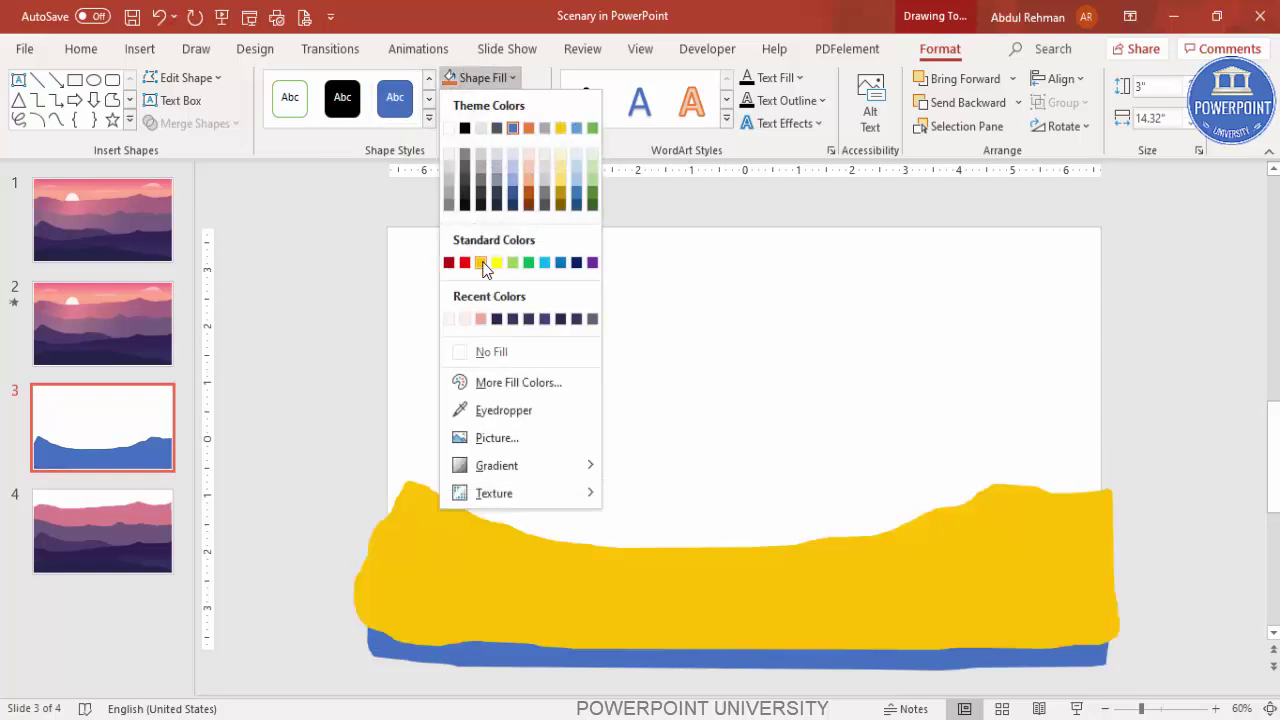
pyautogui.click(497, 259)
pyautogui.click(966, 102)
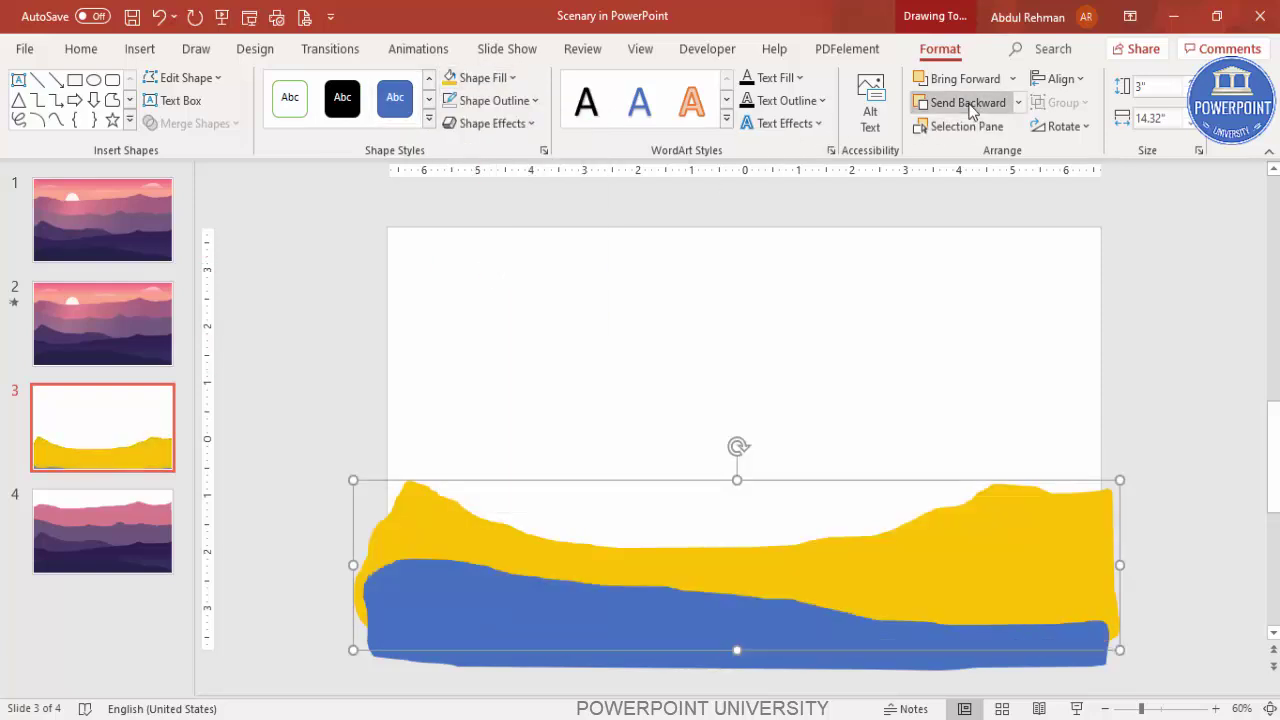
pyautogui.click(1146, 488)
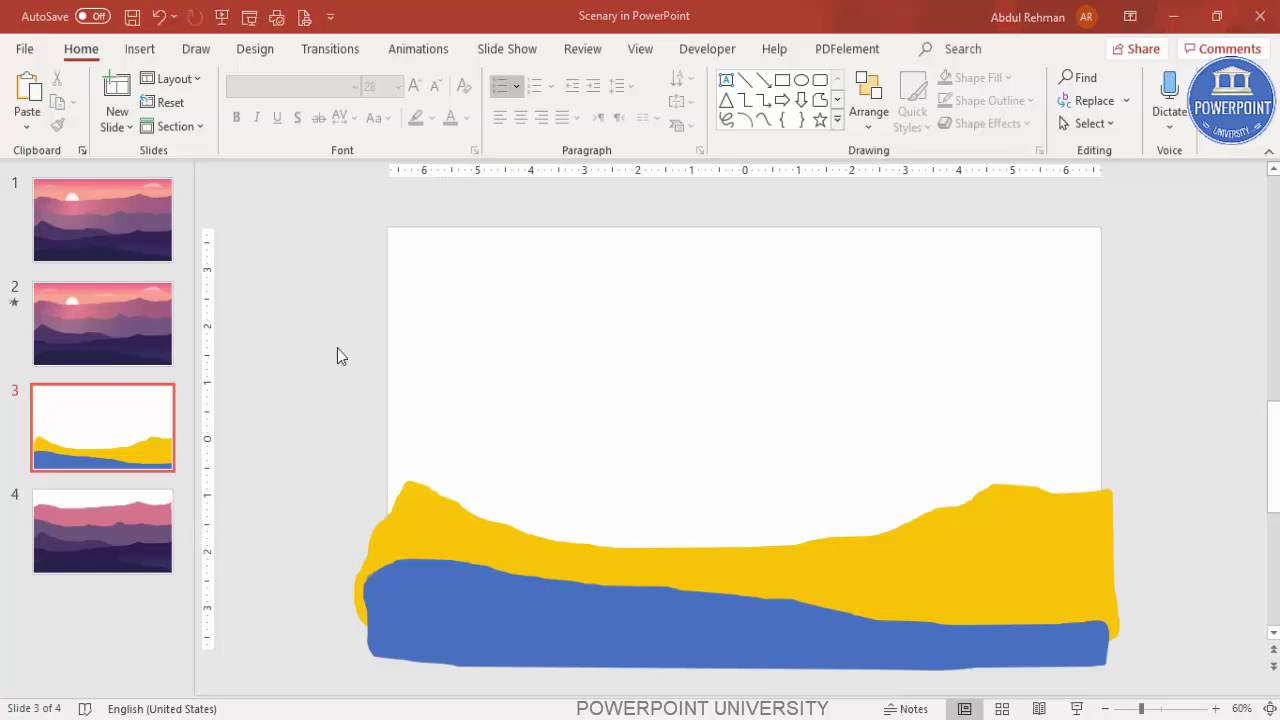
# Step: Draw a freehand Scribble peak on the left side of the slide
pyautogui.click(140, 49)
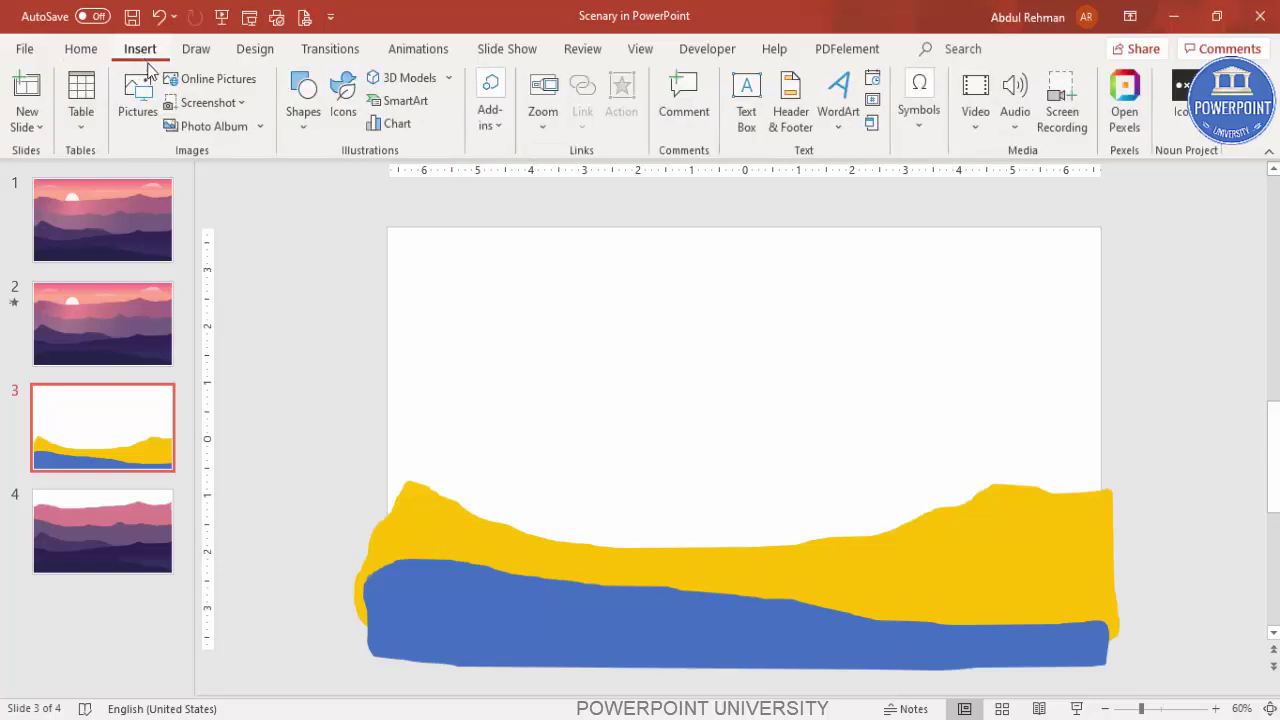
pyautogui.click(310, 131)
pyautogui.click(491, 253)
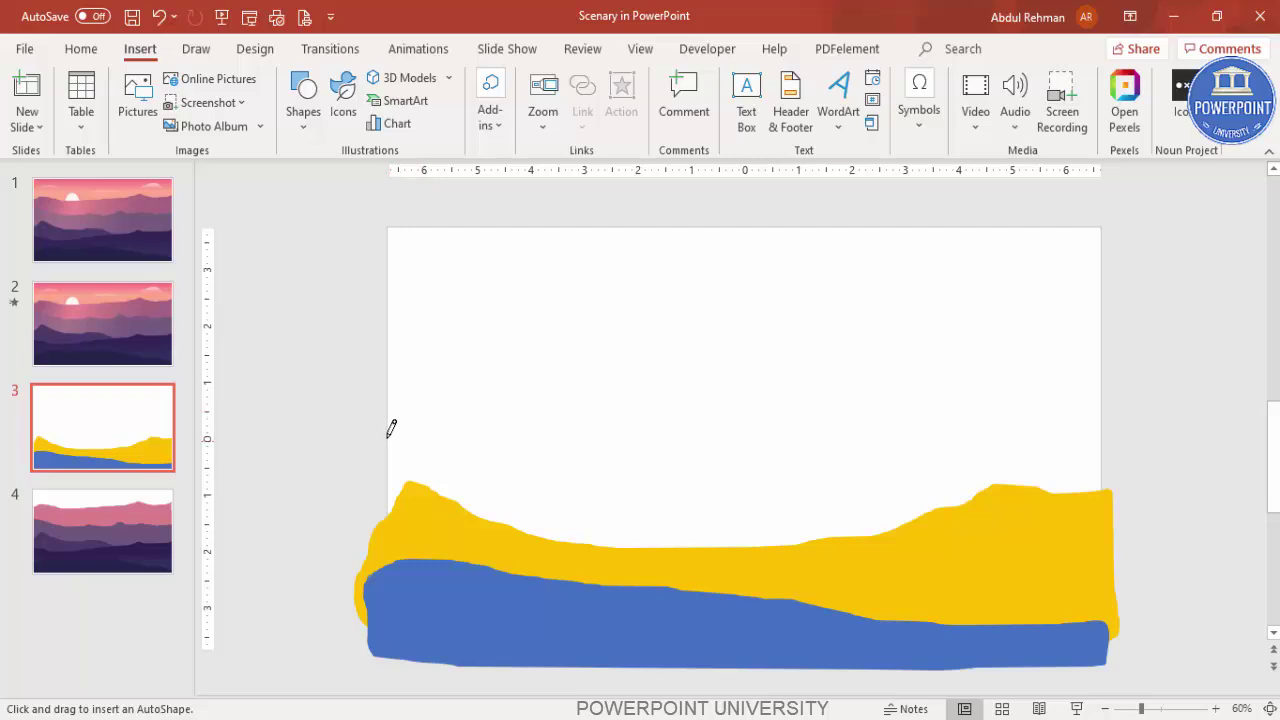
pyautogui.moveTo(390, 433)
pyautogui.mouseDown()
pyautogui.moveTo(454, 403)
pyautogui.moveTo(638, 488)
pyautogui.moveTo(792, 529)
pyautogui.moveTo(736, 560)
pyautogui.moveTo(495, 545)
pyautogui.moveTo(398, 522)
pyautogui.moveTo(378, 476)
pyautogui.mouseUp()
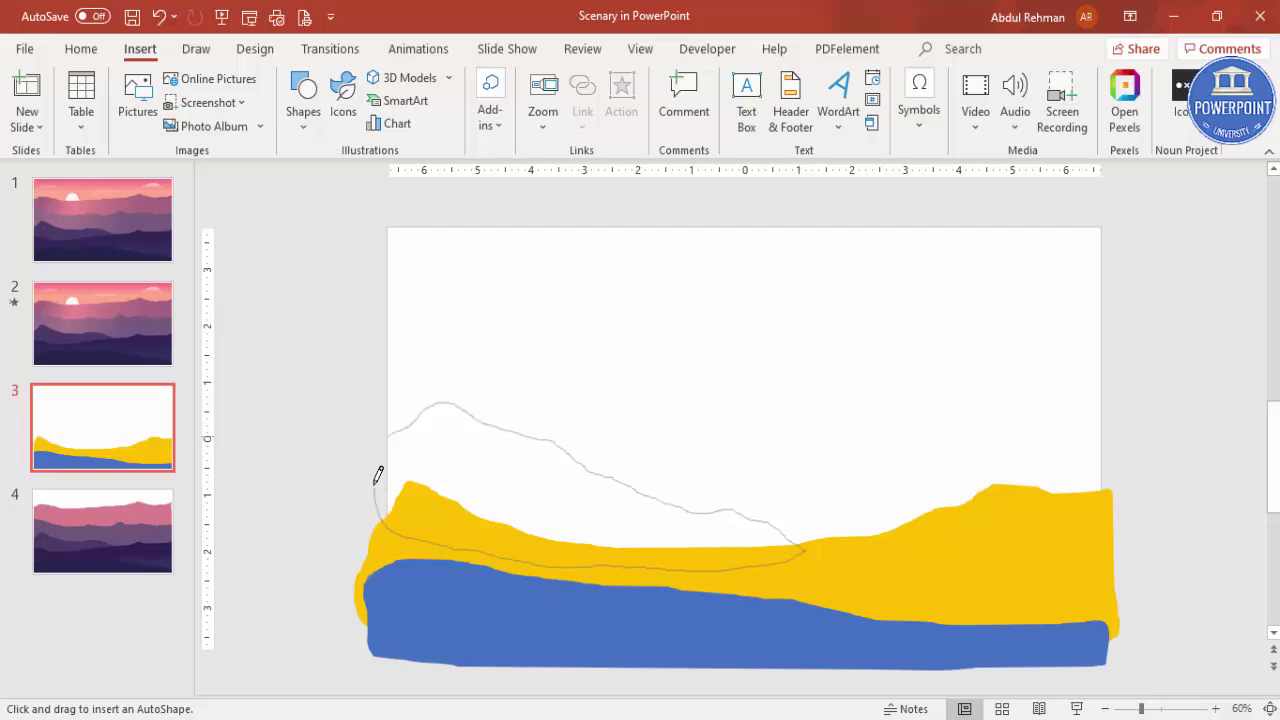
pyautogui.moveTo(391, 428); pyautogui.dragTo(390, 424)
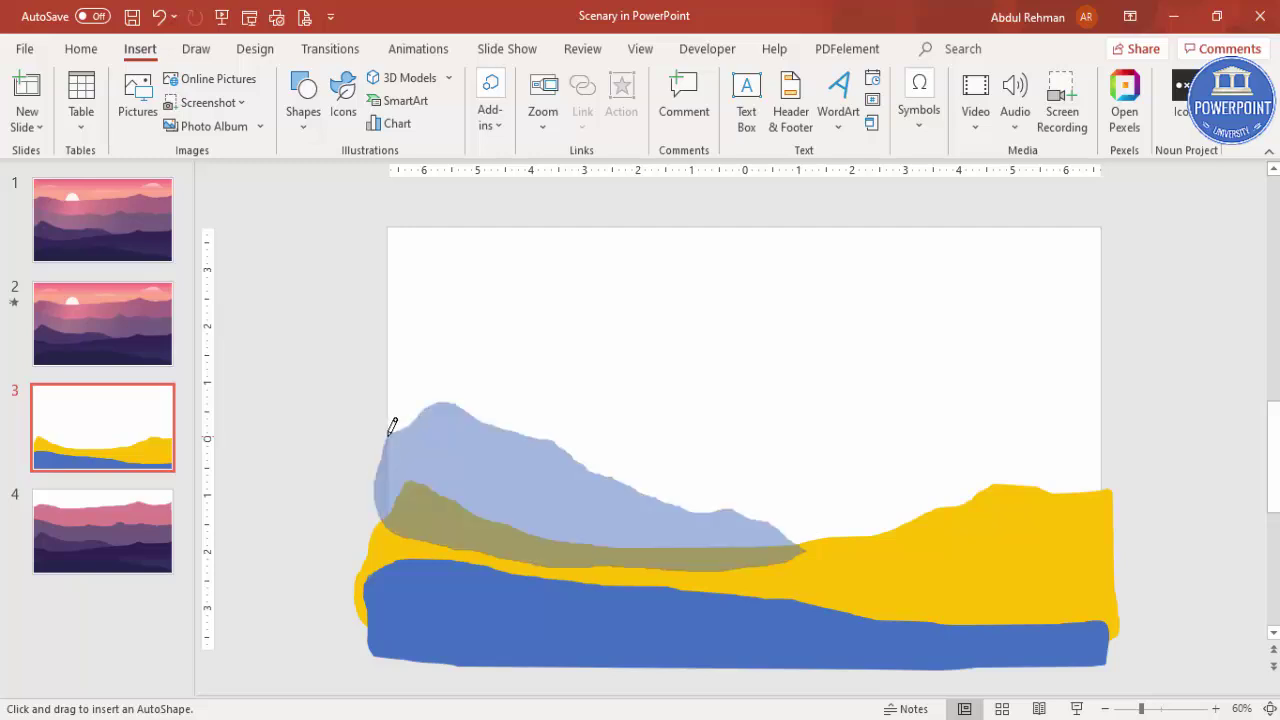
# Step: Give the peak no outline and dark blue fill, and send it to the back
pyautogui.click(520, 101)
pyautogui.click(482, 371)
pyautogui.click(508, 79)
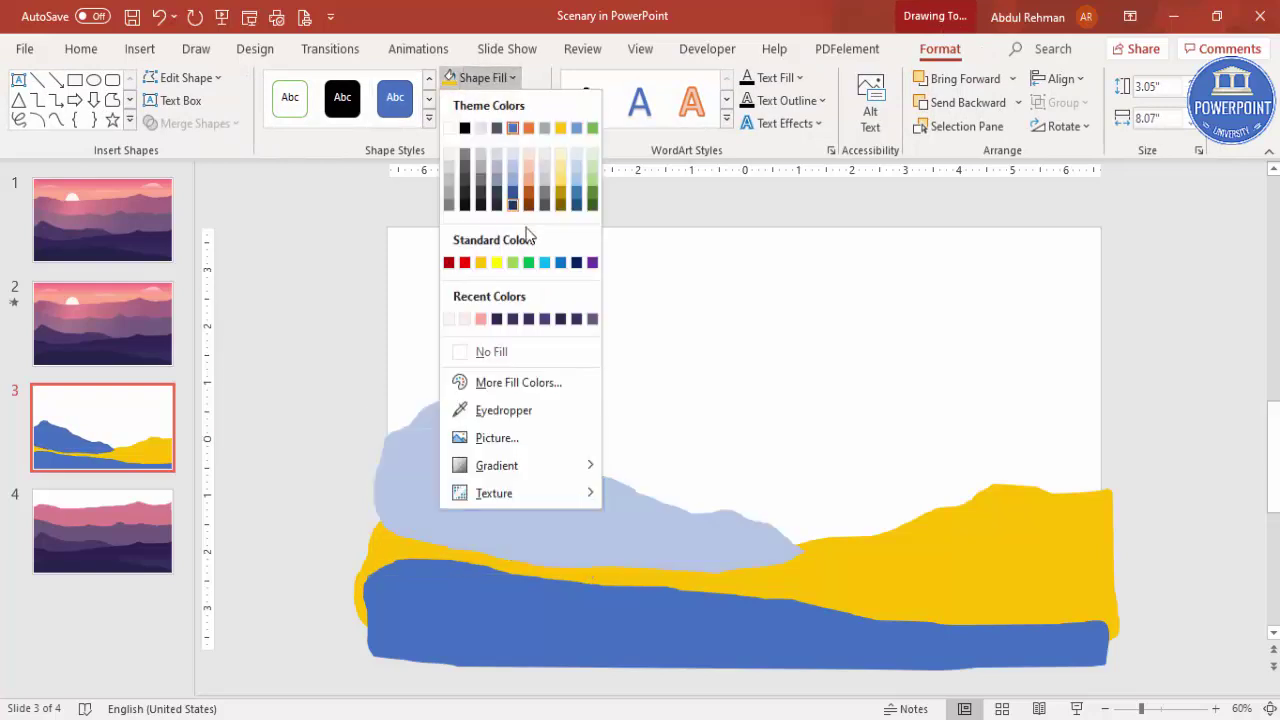
pyautogui.click(575, 262)
pyautogui.click(1018, 102)
pyautogui.click(995, 154)
pyautogui.click(1155, 420)
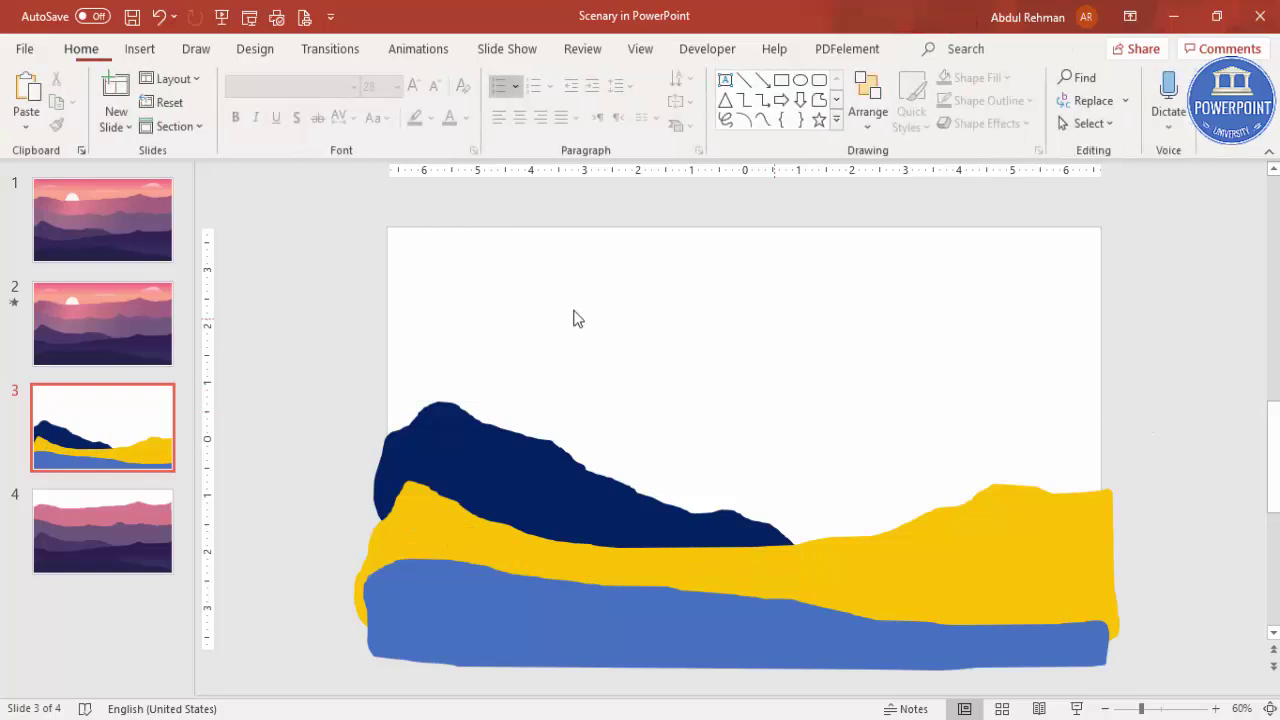
pyautogui.click(142, 49)
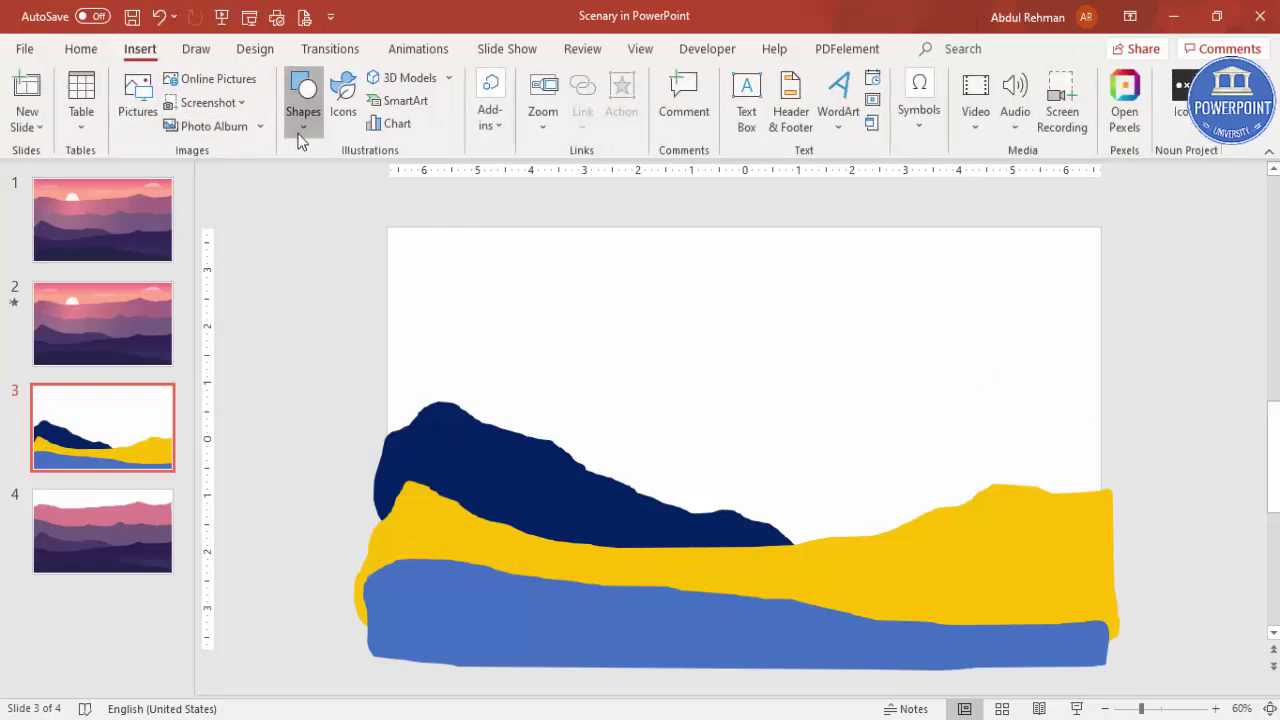
# Step: Draw a wide freehand Scribble ridge across the slide
pyautogui.click(302, 108)
pyautogui.click(502, 258)
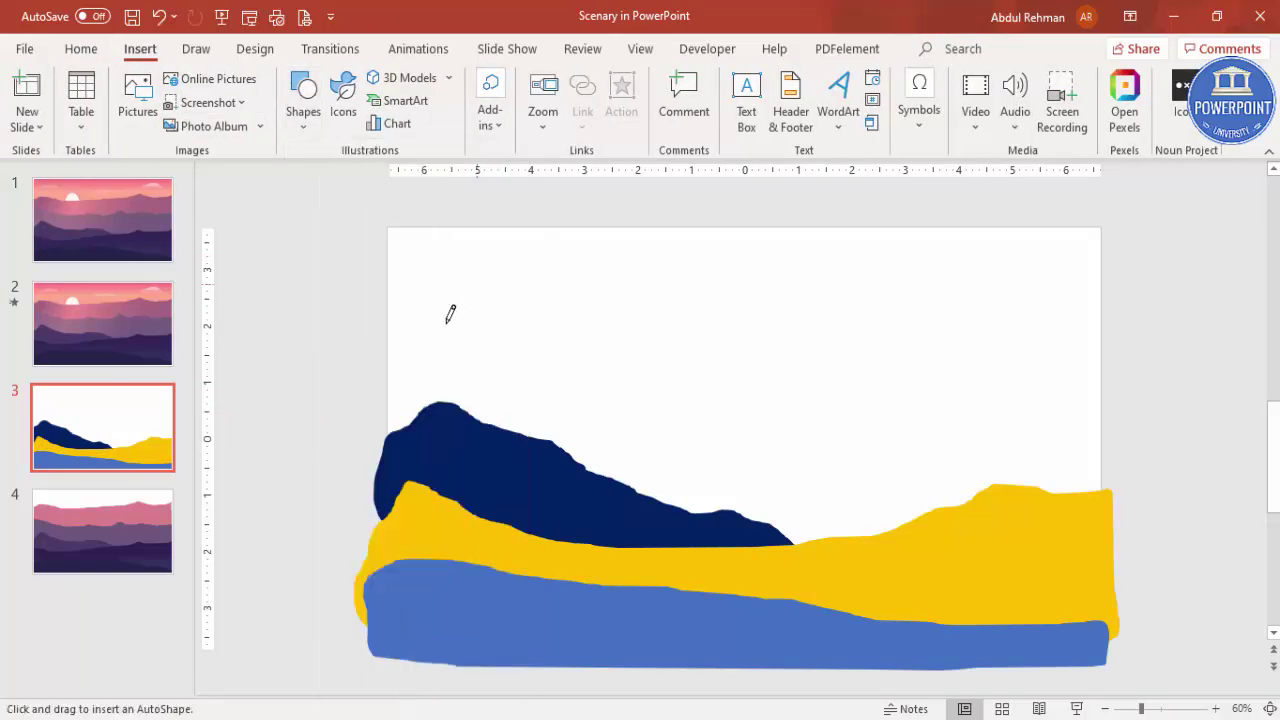
pyautogui.moveTo(390, 357)
pyautogui.mouseDown()
pyautogui.moveTo(509, 361)
pyautogui.moveTo(789, 411)
pyautogui.moveTo(901, 390)
pyautogui.moveTo(1144, 400)
pyautogui.moveTo(1138, 480)
pyautogui.moveTo(1082, 528)
pyautogui.moveTo(760, 556)
pyautogui.moveTo(532, 541)
pyautogui.moveTo(432, 494)
pyautogui.mouseUp()
pyautogui.moveTo(377, 443)
pyautogui.mouseDown()
pyautogui.moveTo(368, 371)
pyautogui.moveTo(394, 351)
pyautogui.mouseUp()
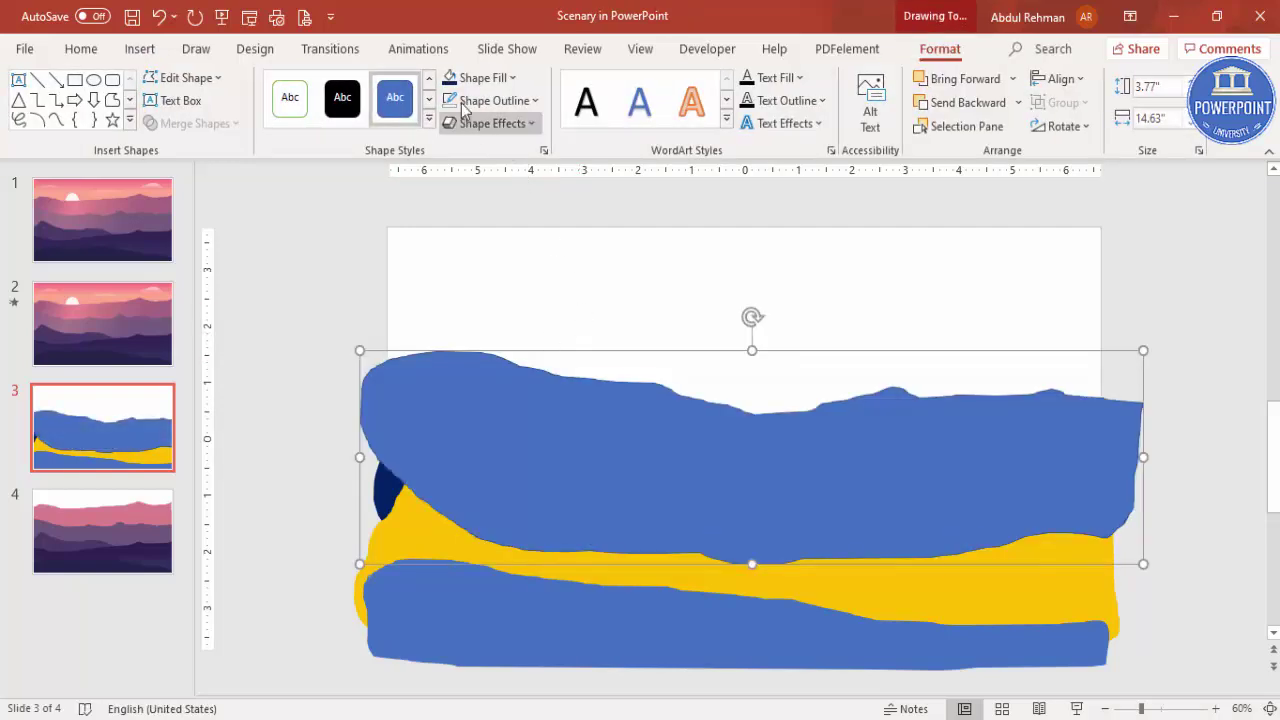
# Step: Fill the ridge dark blue, send it to the back, and remove its outline
pyautogui.click(475, 80)
pyautogui.click(581, 207)
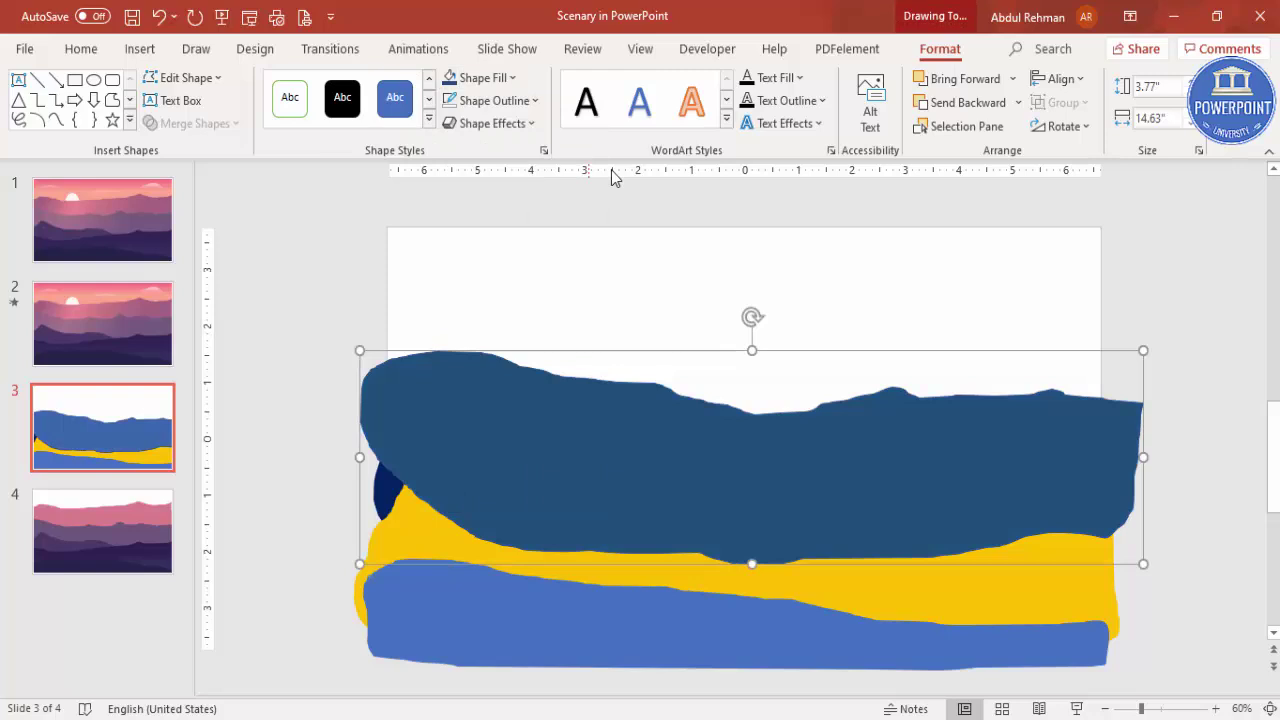
pyautogui.click(1019, 103)
pyautogui.click(1014, 157)
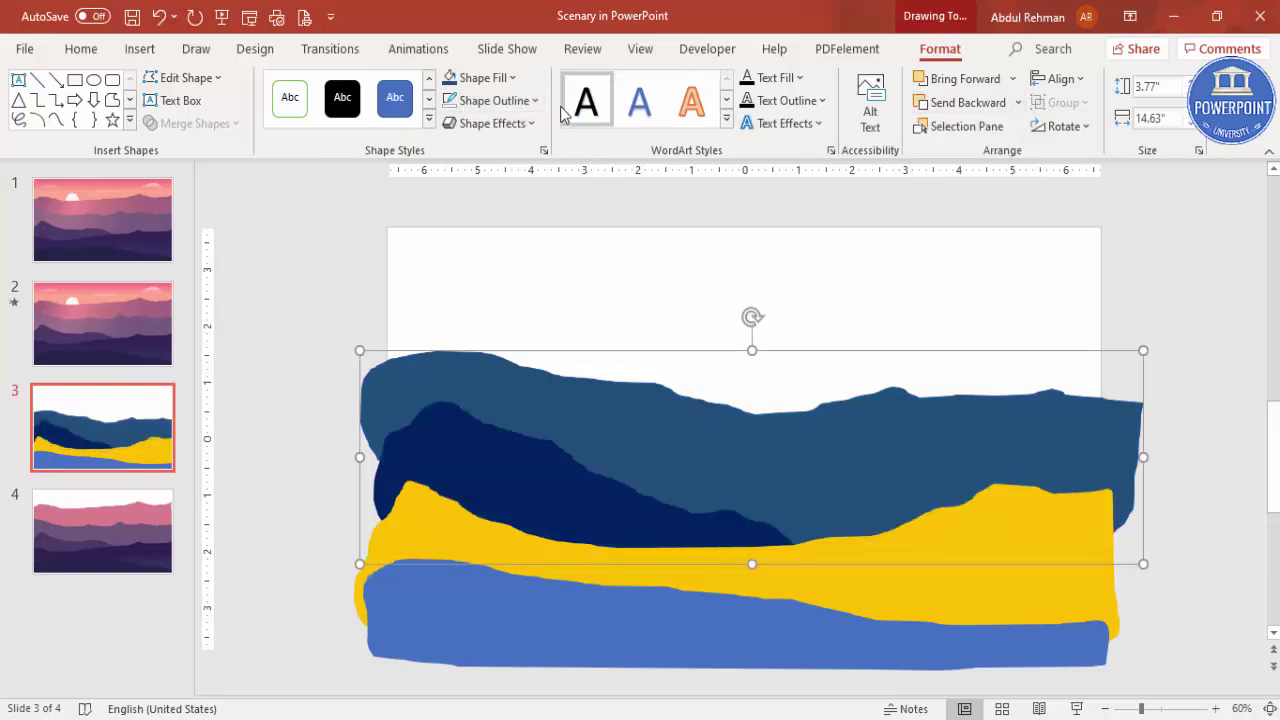
pyautogui.click(493, 100)
pyautogui.click(500, 379)
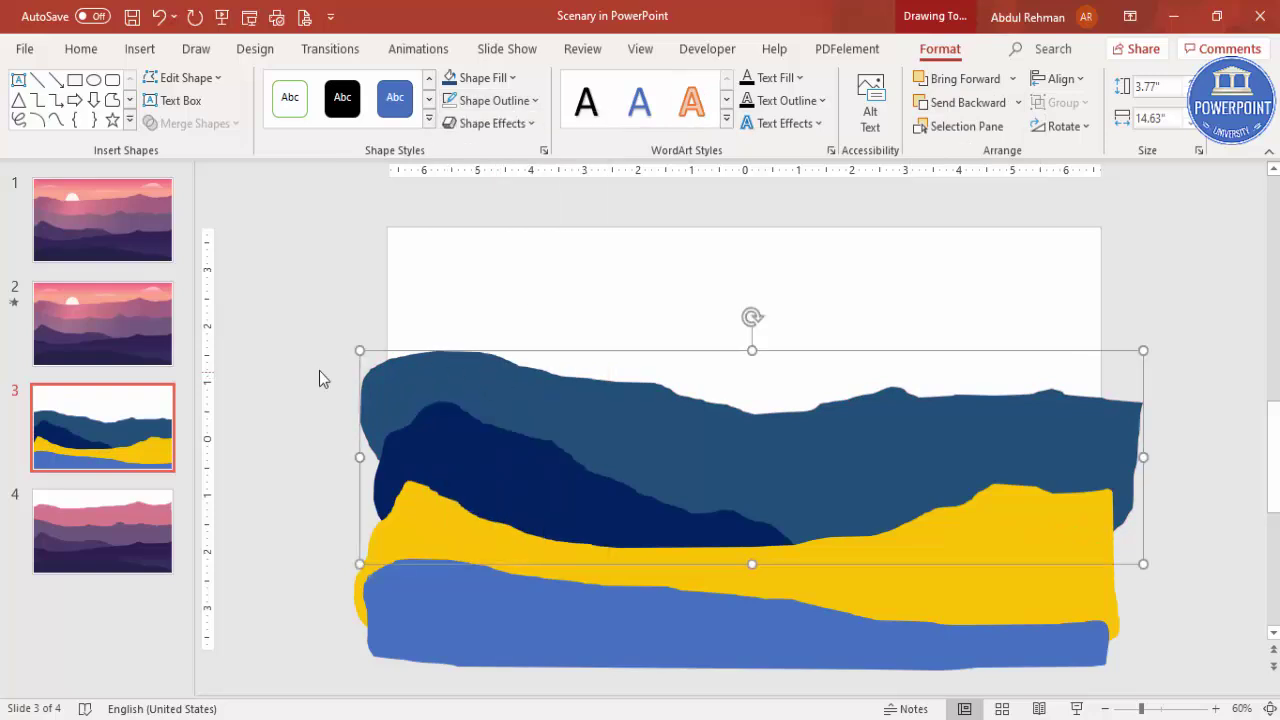
pyautogui.click(308, 360)
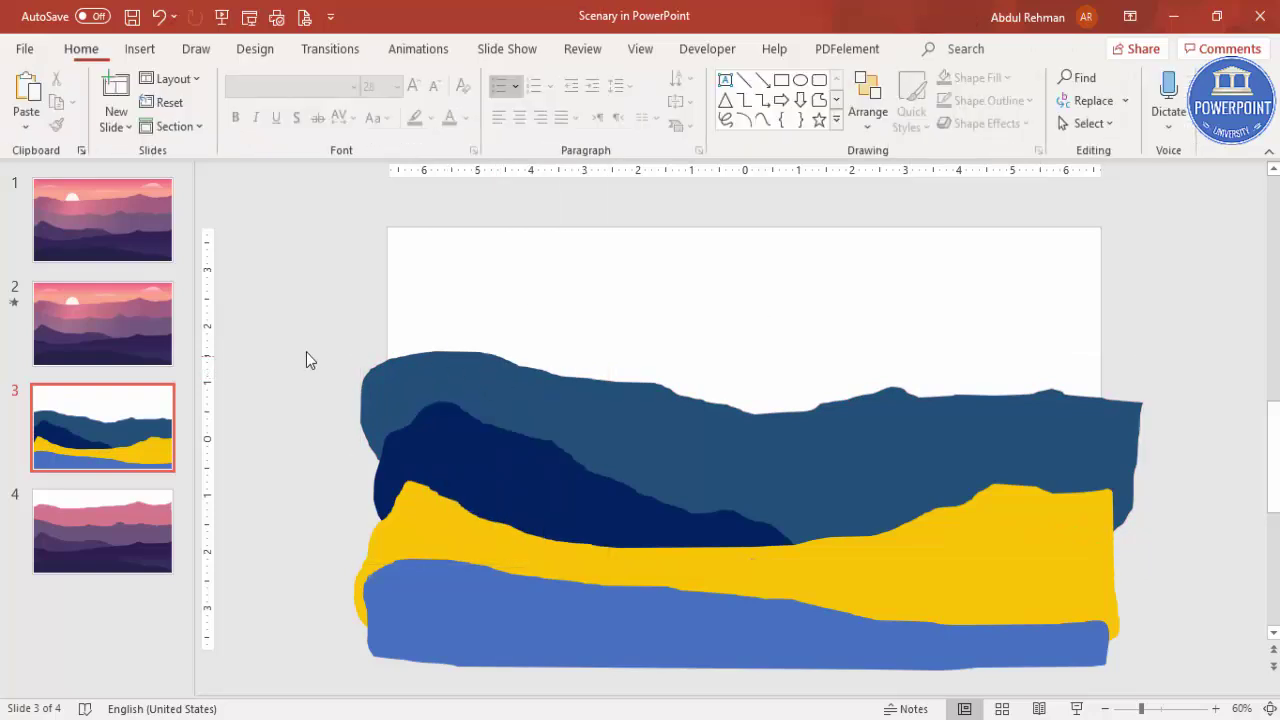
# Step: Draw a freehand Scribble mountain spanning the top of the slide
pyautogui.click(140, 49)
pyautogui.click(303, 100)
pyautogui.click(486, 262)
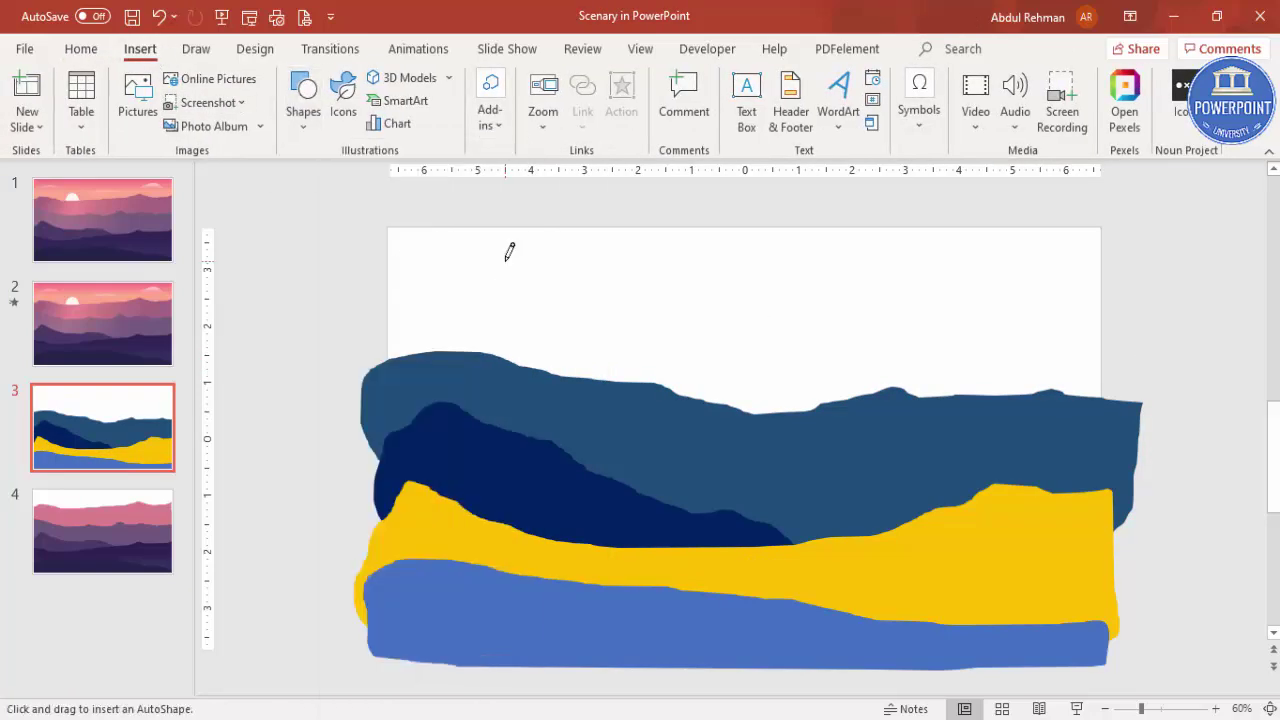
pyautogui.moveTo(389, 326)
pyautogui.mouseDown()
pyautogui.moveTo(438, 301)
pyautogui.moveTo(855, 326)
pyautogui.moveTo(946, 303)
pyautogui.moveTo(1094, 320)
pyautogui.moveTo(1124, 333)
pyautogui.moveTo(1116, 424)
pyautogui.mouseUp()
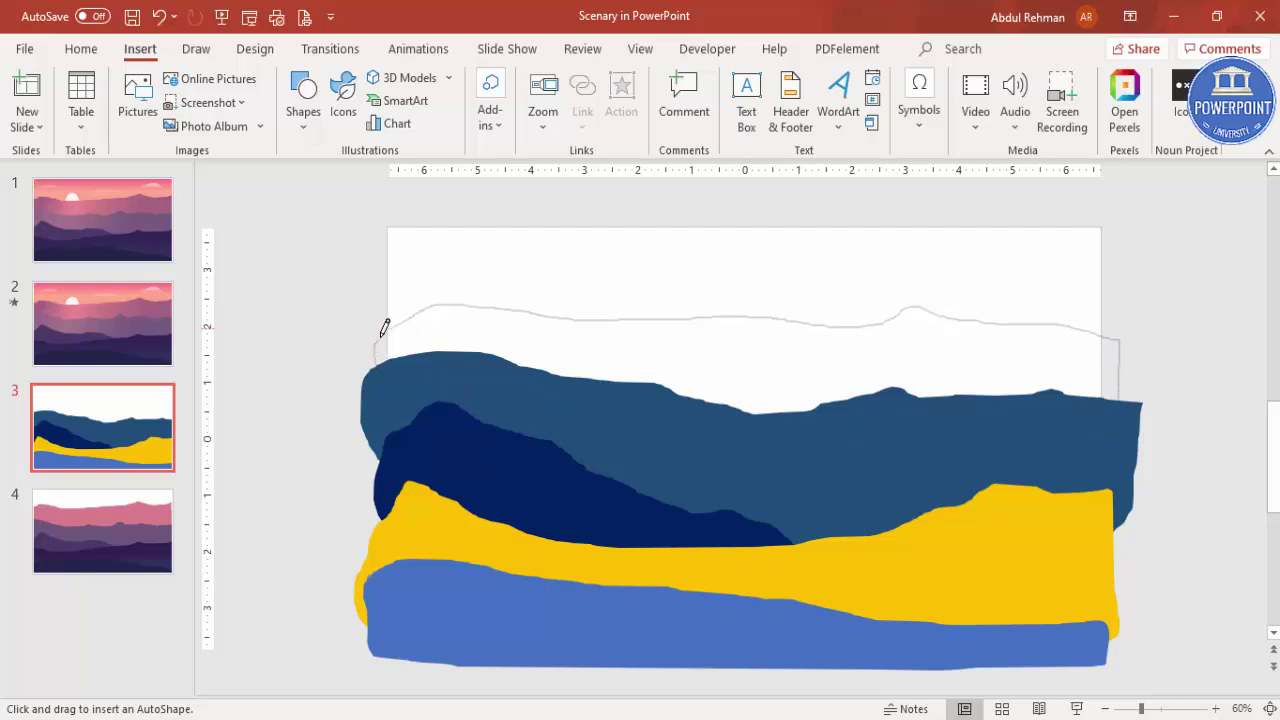
pyautogui.moveTo(390, 322); pyautogui.dragTo(391, 320)
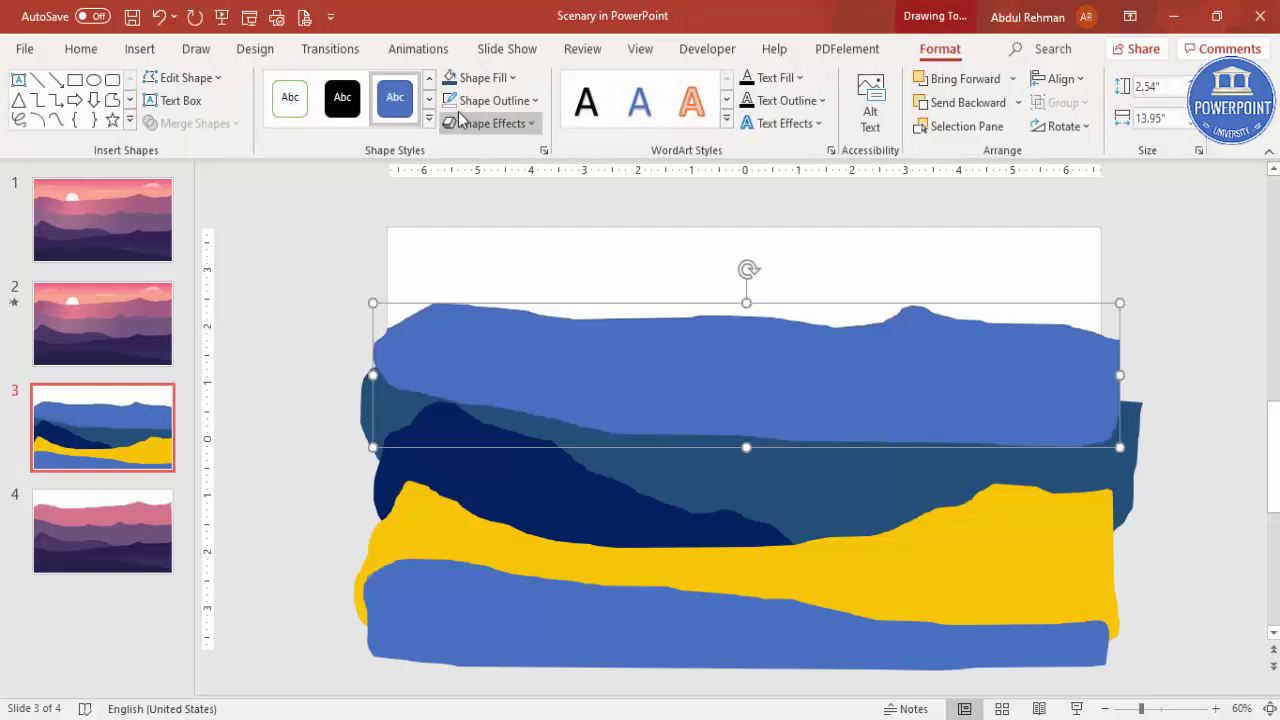
# Step: Fill the top mountain red, remove its outline, and send it to the back
pyautogui.click(481, 80)
pyautogui.click(465, 262)
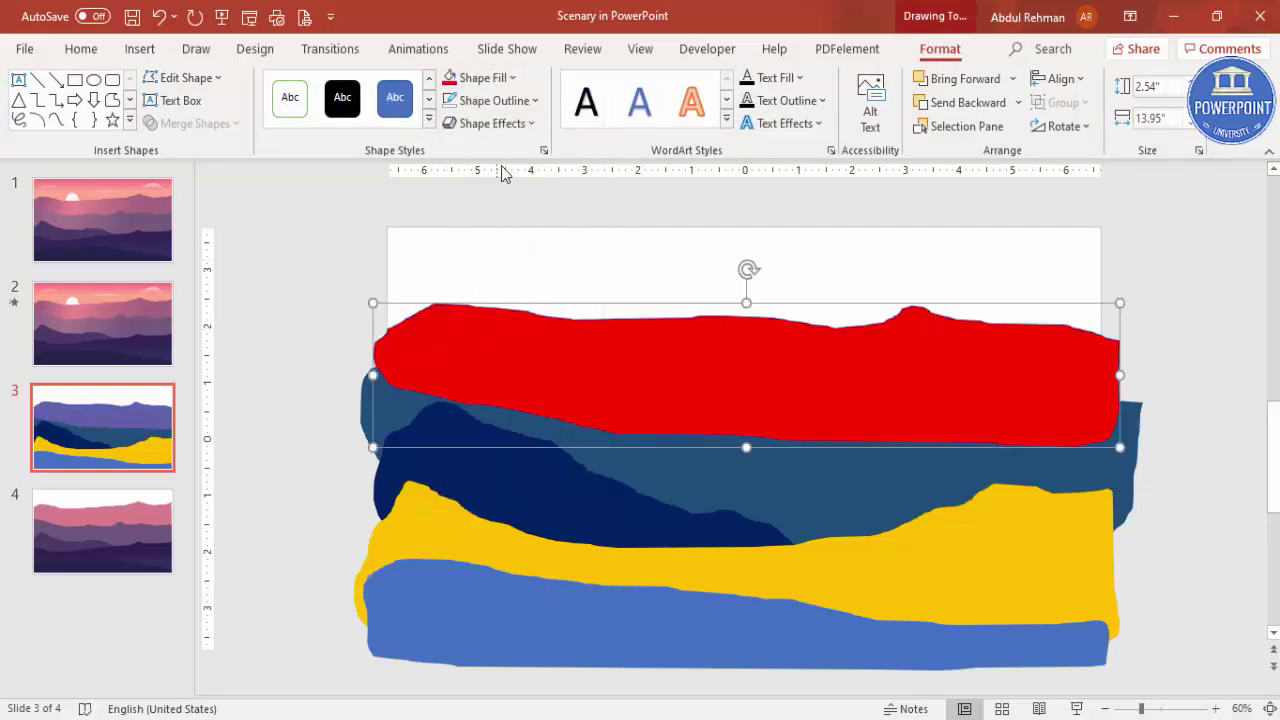
pyautogui.click(493, 105)
pyautogui.click(505, 376)
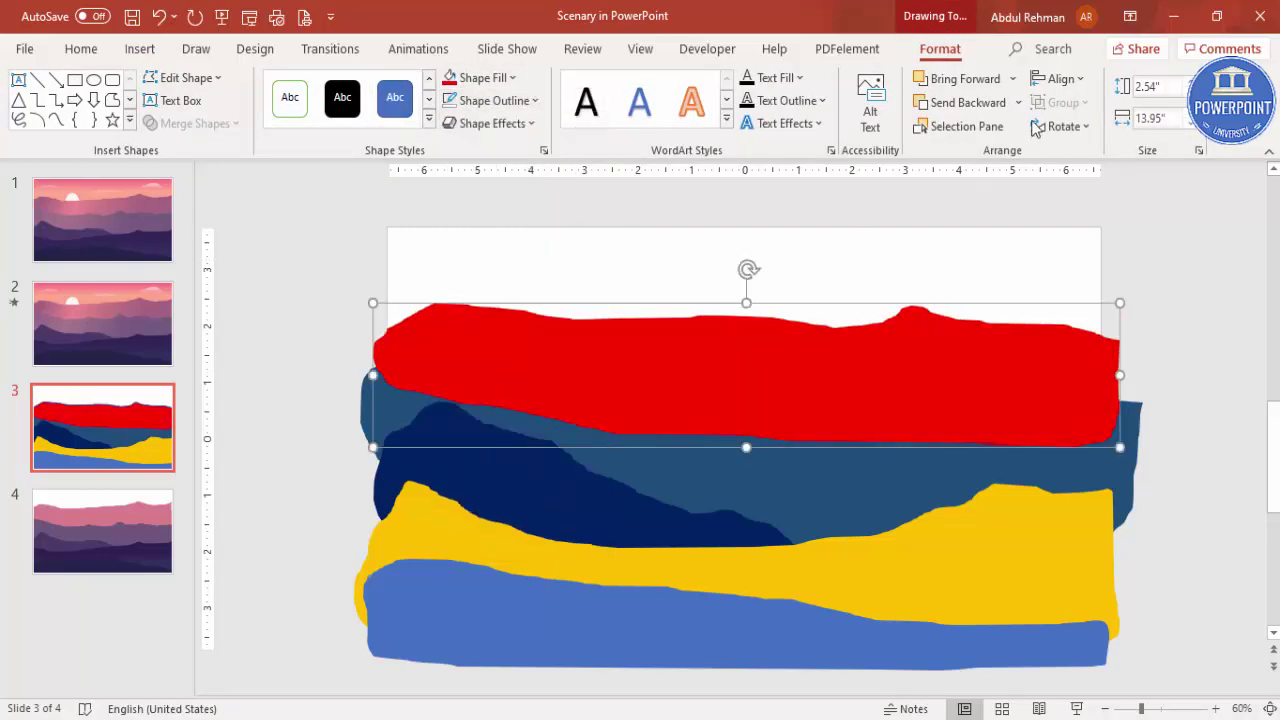
pyautogui.click(1019, 102)
pyautogui.click(985, 154)
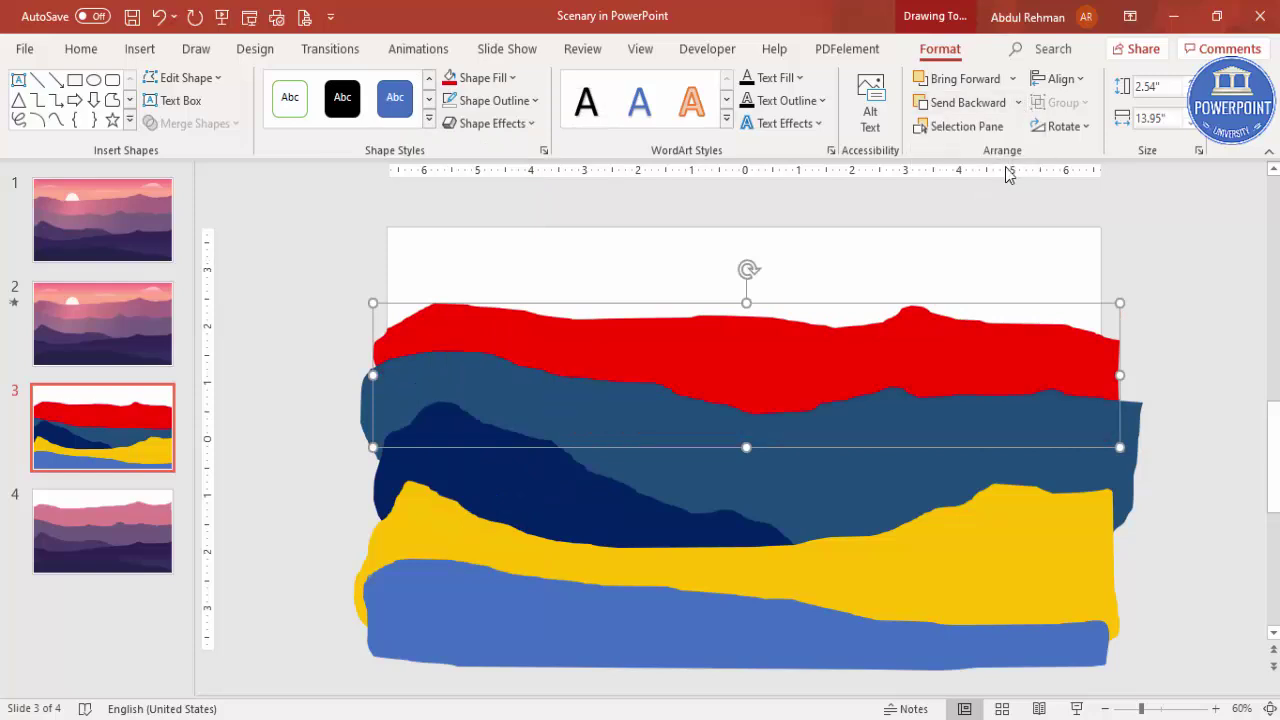
pyautogui.click(1156, 378)
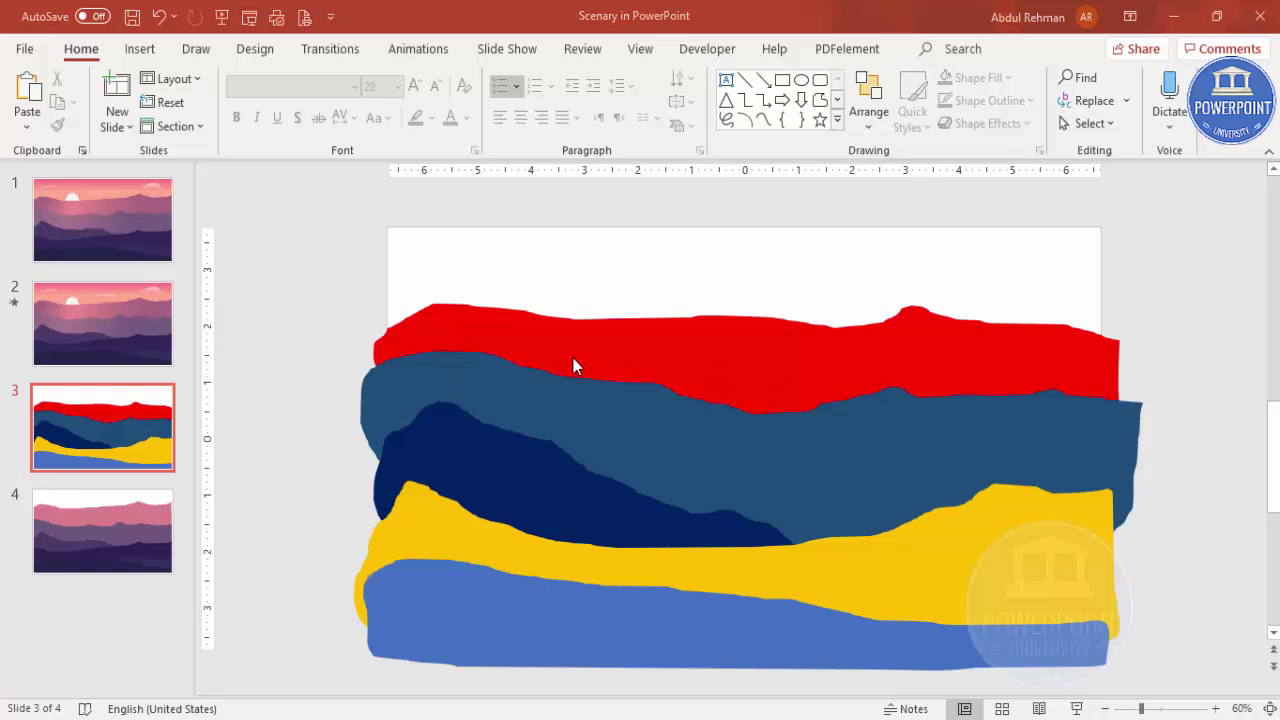
# Step: Select the red, steel blue, navy, yellow and light-blue hills and set their fill transparency to 52%
pyautogui.click(755, 357)
pyautogui.keyDown('shift'); pyautogui.click(475, 403); pyautogui.keyUp('shift')
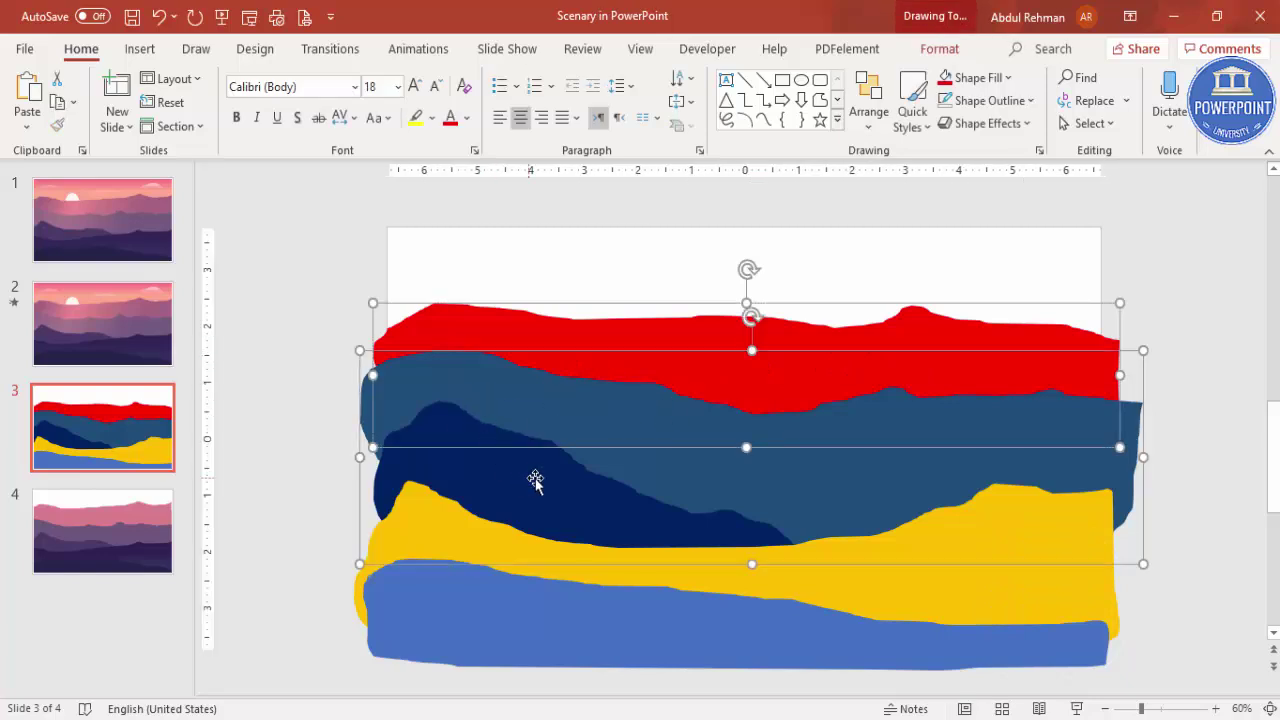
pyautogui.keyDown('shift'); pyautogui.click(534, 480); pyautogui.keyUp('shift')
pyautogui.keyDown('shift'); pyautogui.click(430, 525); pyautogui.keyUp('shift')
pyautogui.keyDown('shift'); pyautogui.click(817, 636); pyautogui.keyUp('shift')
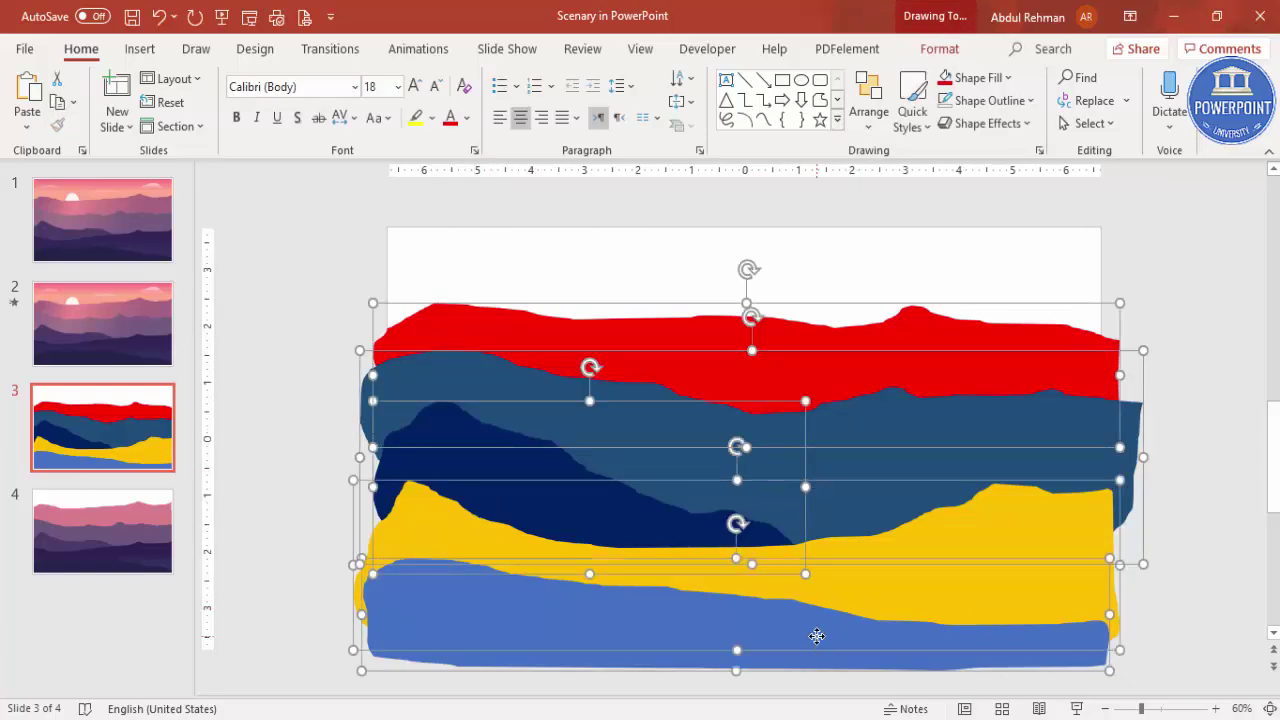
pyautogui.rightClick(817, 636)
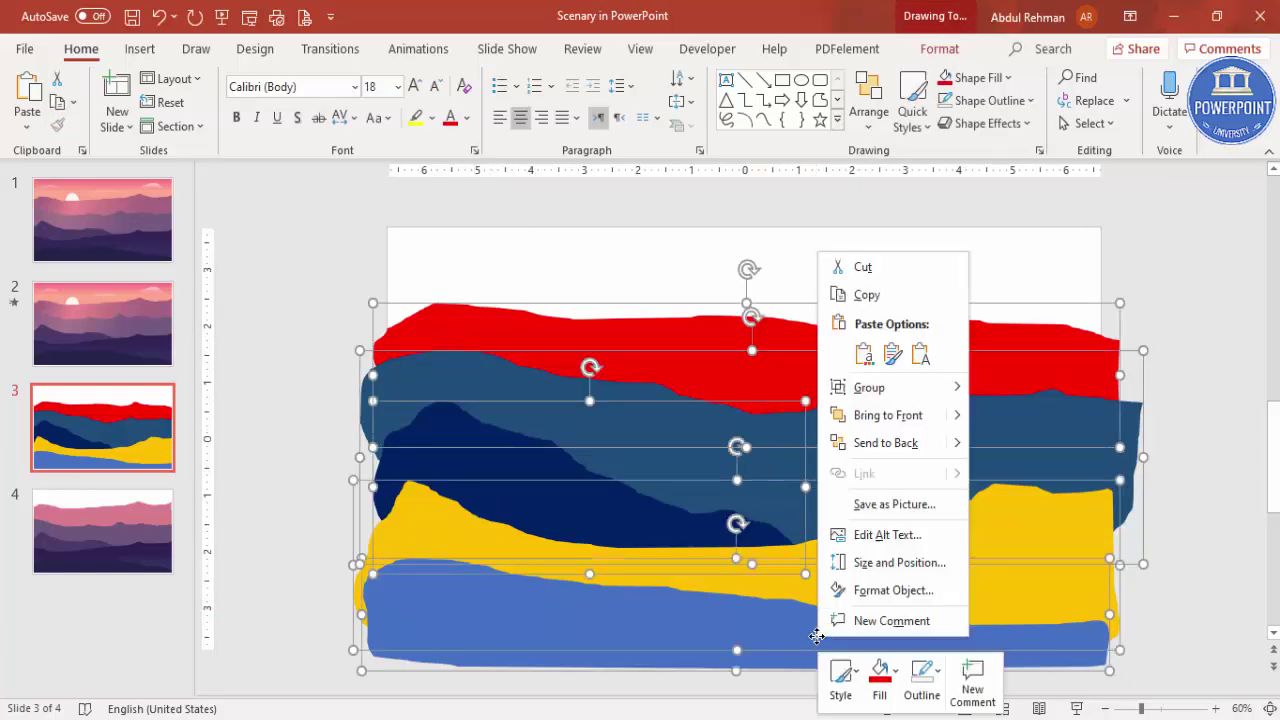
pyautogui.click(934, 597)
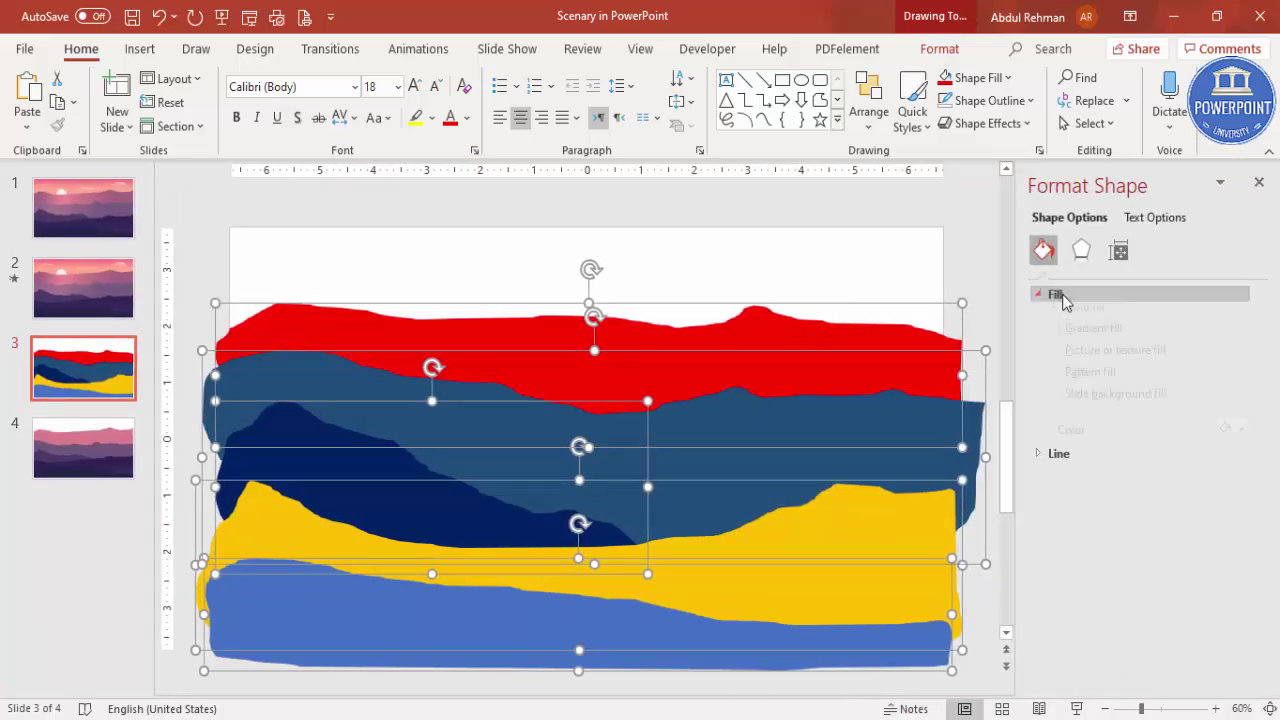
pyautogui.click(1058, 295)
pyautogui.moveTo(1134, 498); pyautogui.dragTo(1155, 500)
pyautogui.click(210, 268)
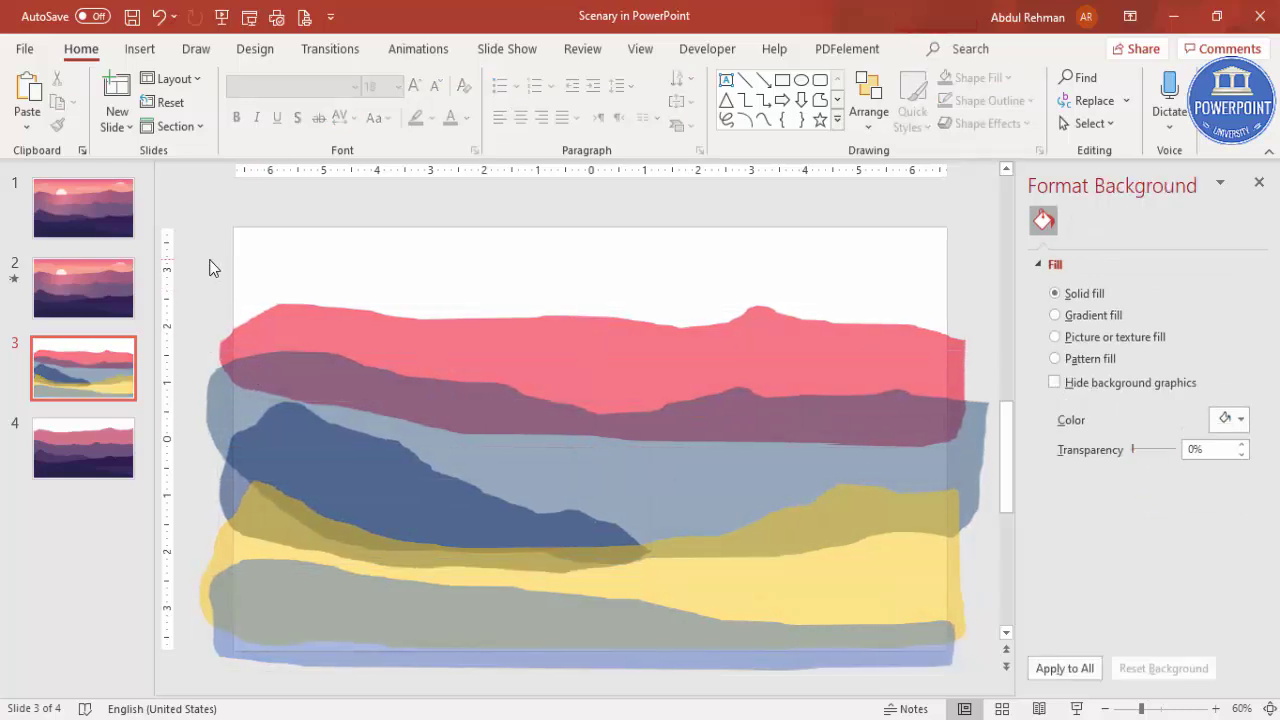
pyautogui.click(1106, 708)
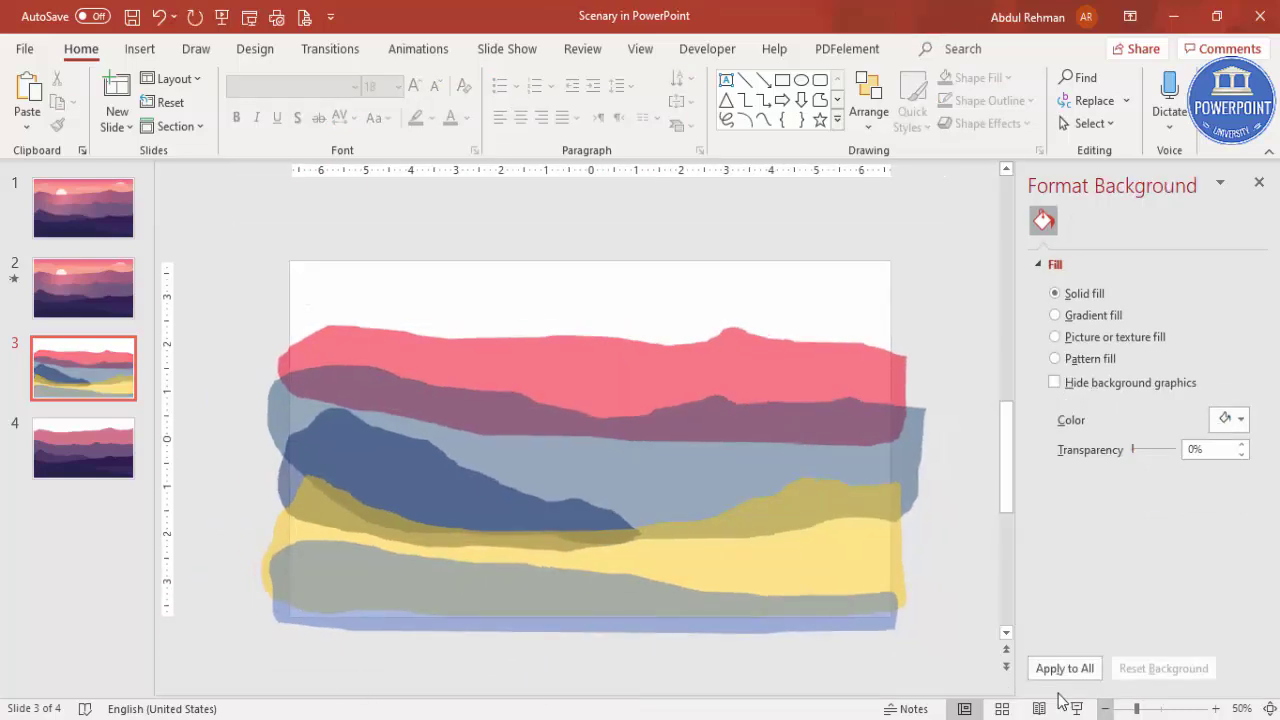
# Step: Draw a tall rectangle over the slide's left edge with 16% transparency and no outline
pyautogui.click(140, 49)
pyautogui.click(303, 100)
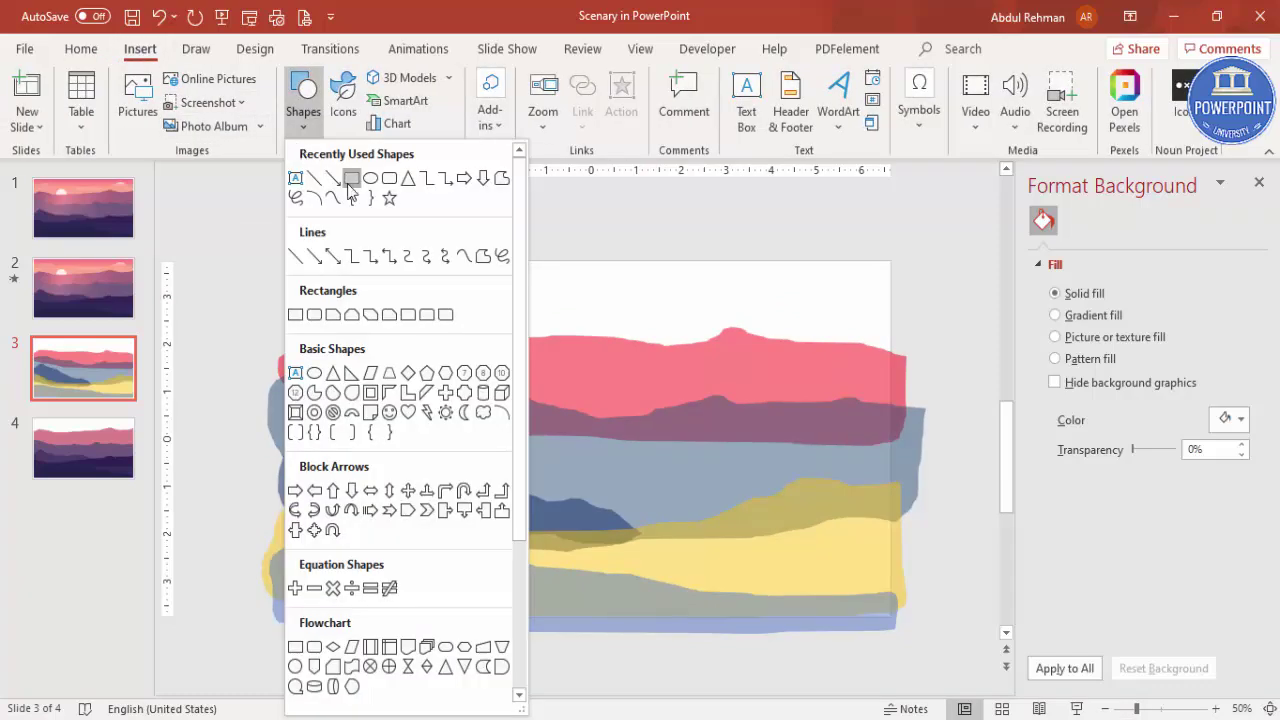
pyautogui.click(352, 178)
pyautogui.moveTo(221, 246); pyautogui.dragTo(290, 653)
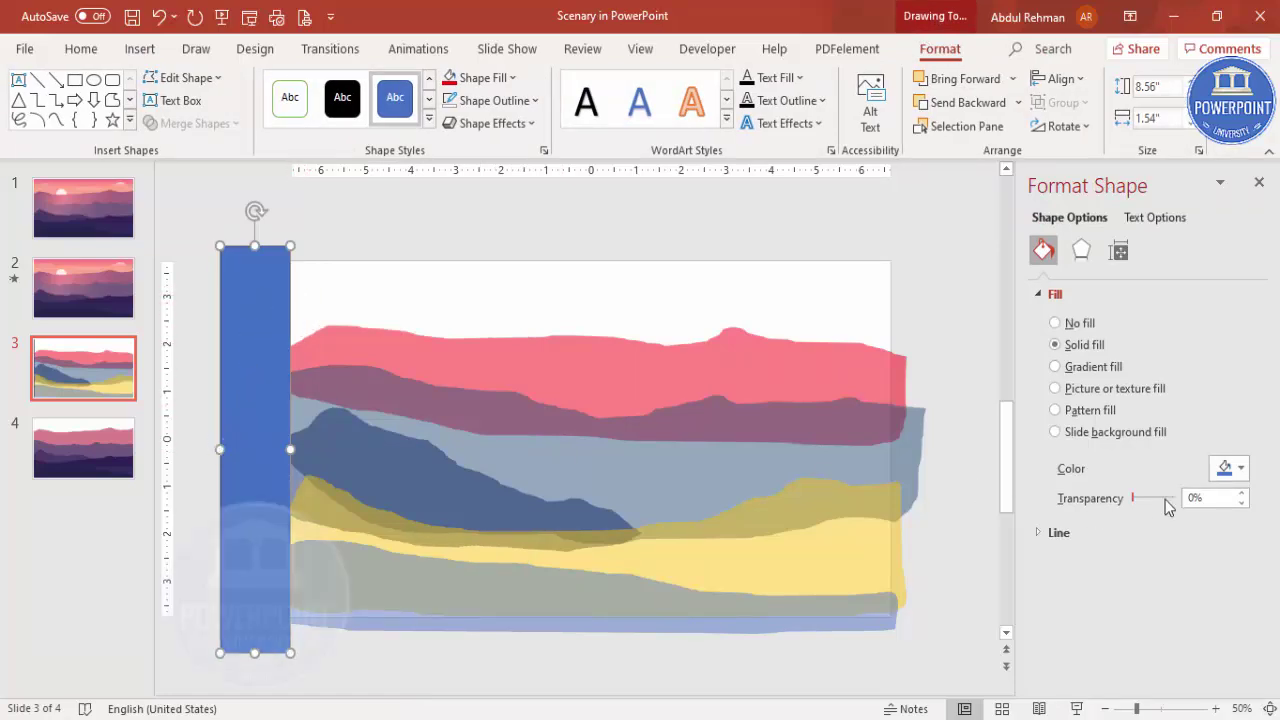
pyautogui.moveTo(1134, 498); pyautogui.dragTo(1141, 498)
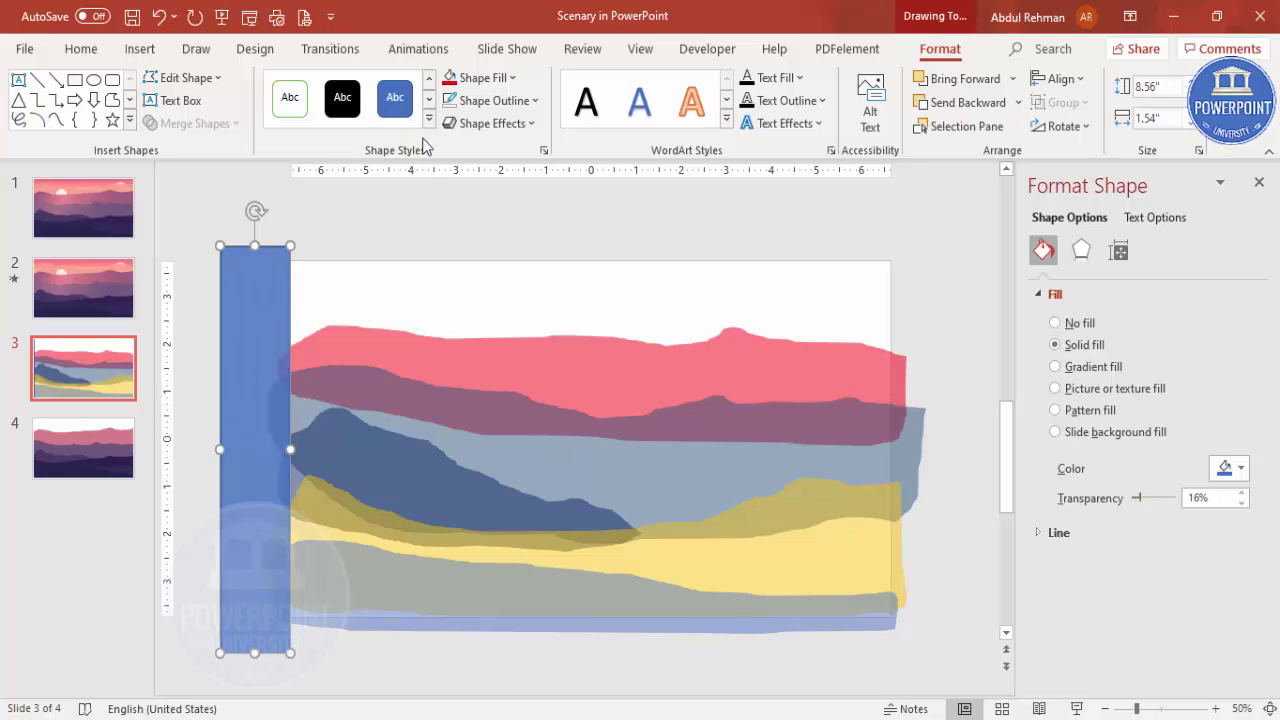
pyautogui.click(490, 100)
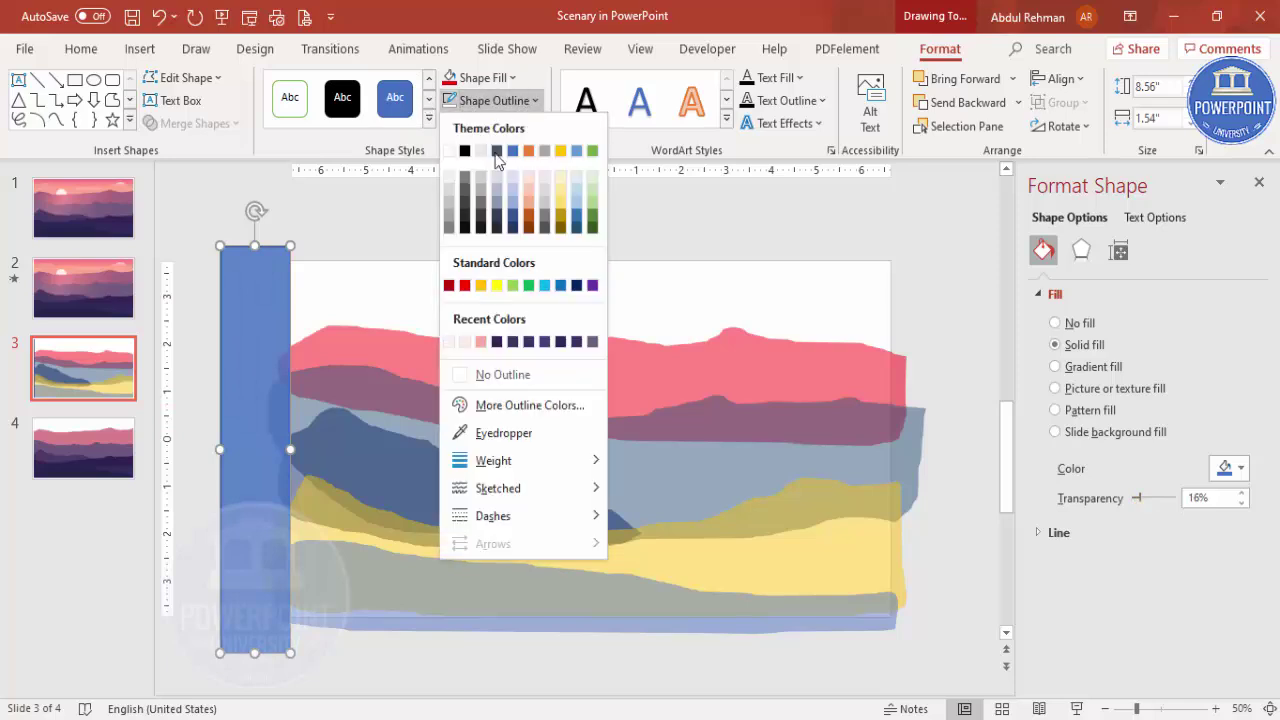
pyautogui.click(521, 375)
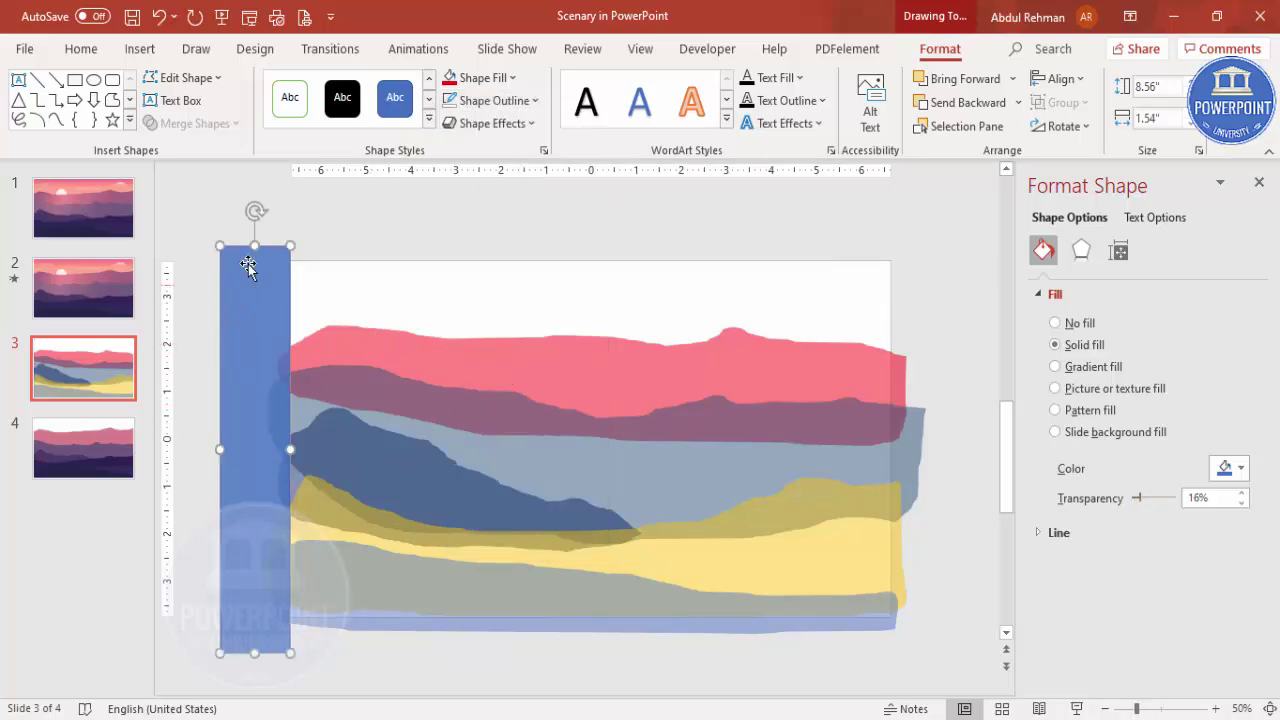
pyautogui.click(307, 234)
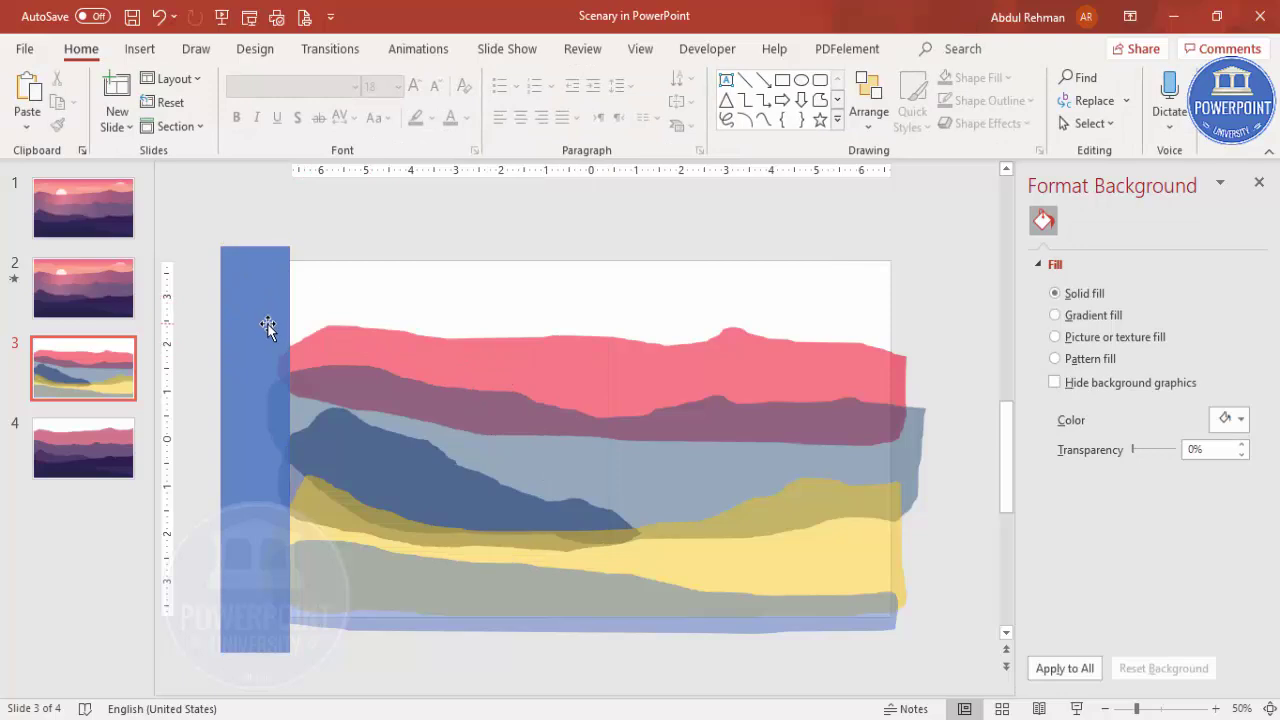
# Step: Nudge the left bar into place and Ctrl-drag a copy onto the right edge
pyautogui.click(267, 323)
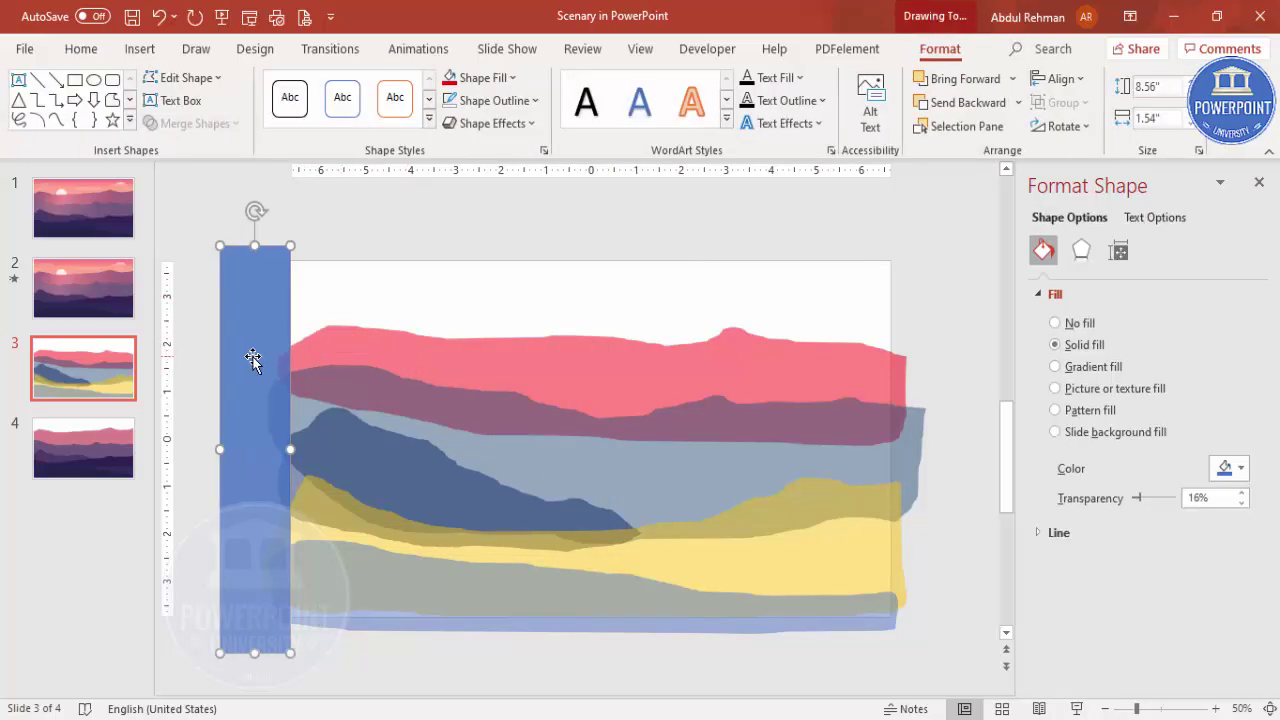
pyautogui.moveTo(253, 360); pyautogui.dragTo(257, 345)
pyautogui.hotkey('ctrl', 'z')
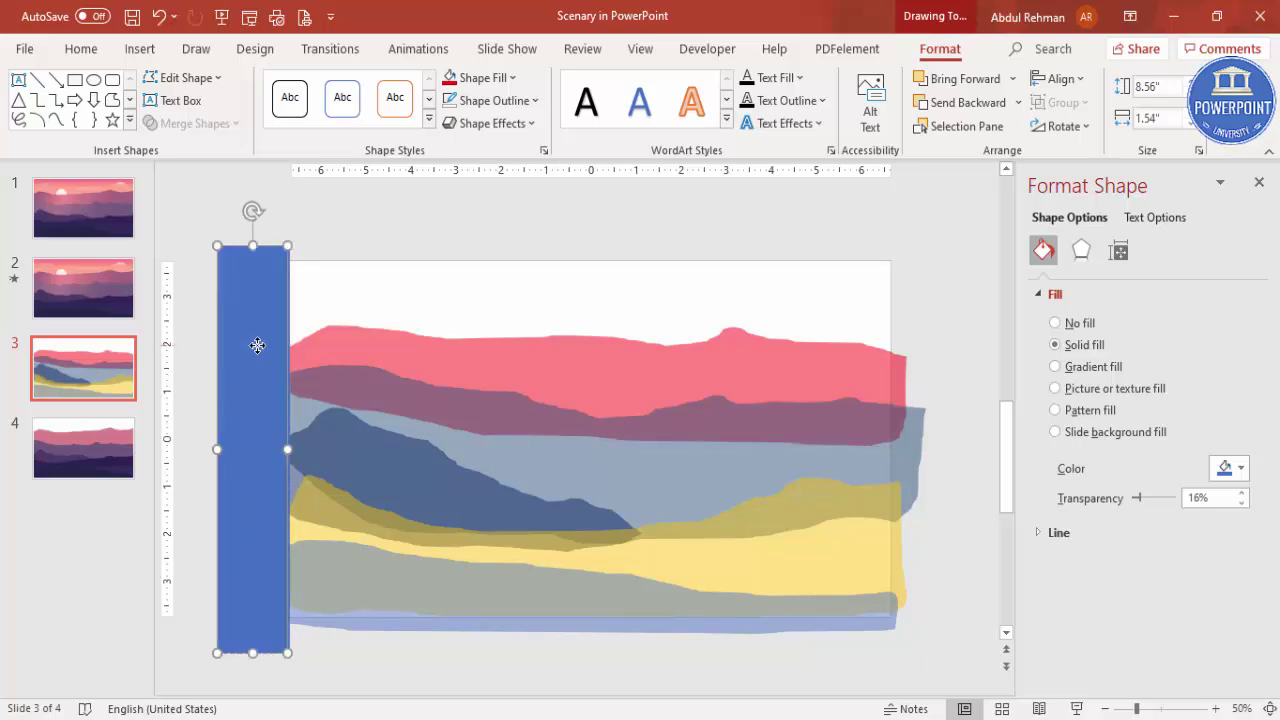
pyautogui.hotkey('ctrl', 'z')
pyautogui.hotkey('ctrl', 'y')
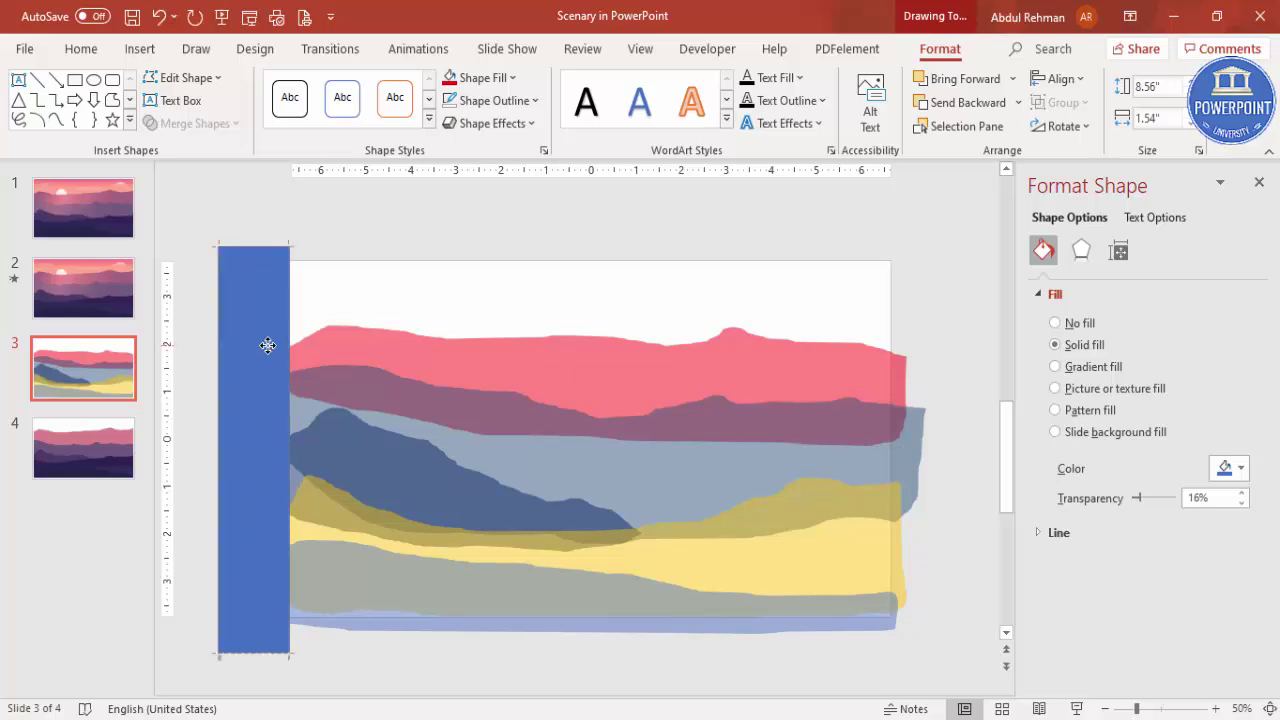
pyautogui.moveTo(266, 344); pyautogui.dragTo(268, 351)
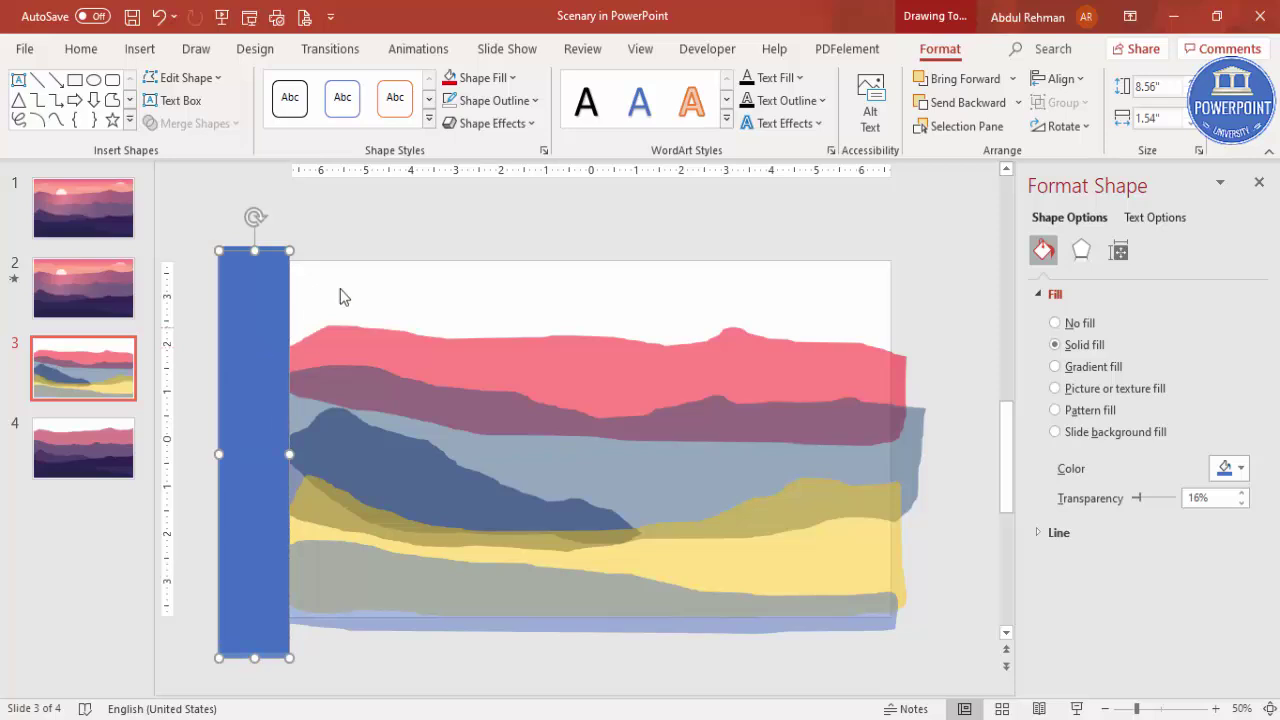
pyautogui.click(405, 237)
pyautogui.moveTo(186, 212); pyautogui.dragTo(316, 694)
pyautogui.moveTo(288, 428); pyautogui.dragTo(942, 383)
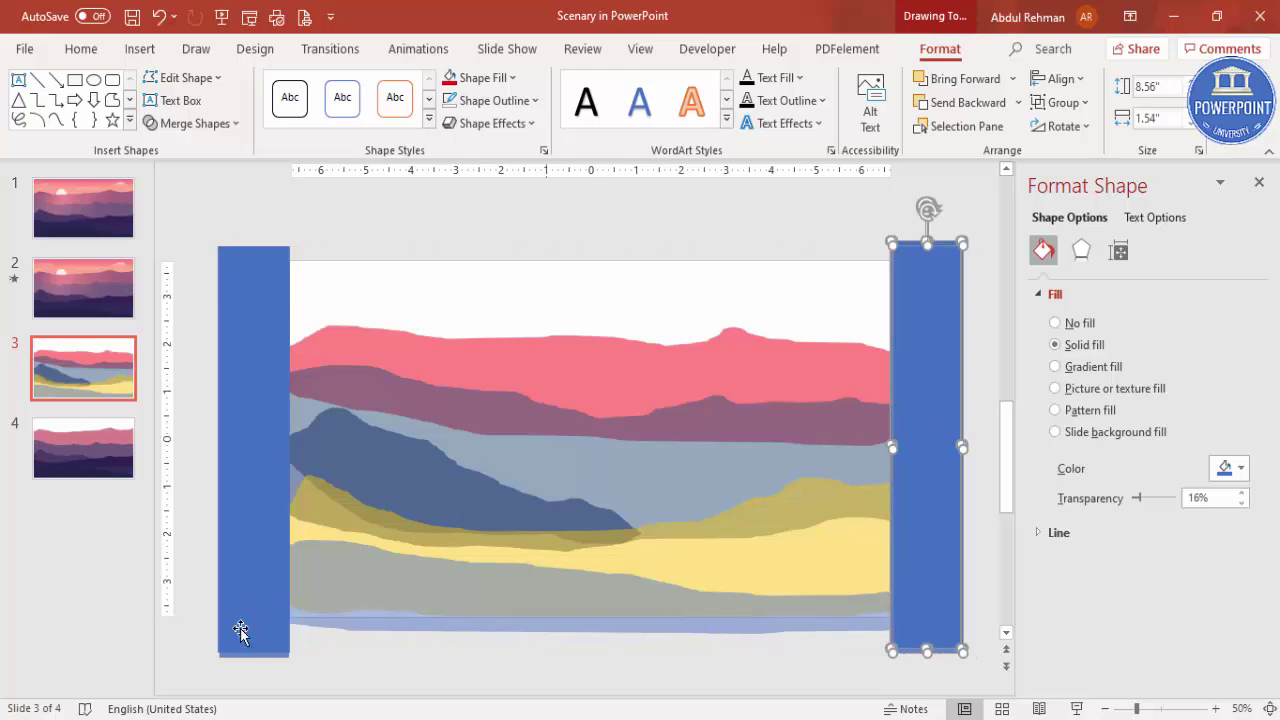
# Step: Subtract the left blue bar from the pink and mauve mountains using Merge Shapes
pyautogui.click(806, 650)
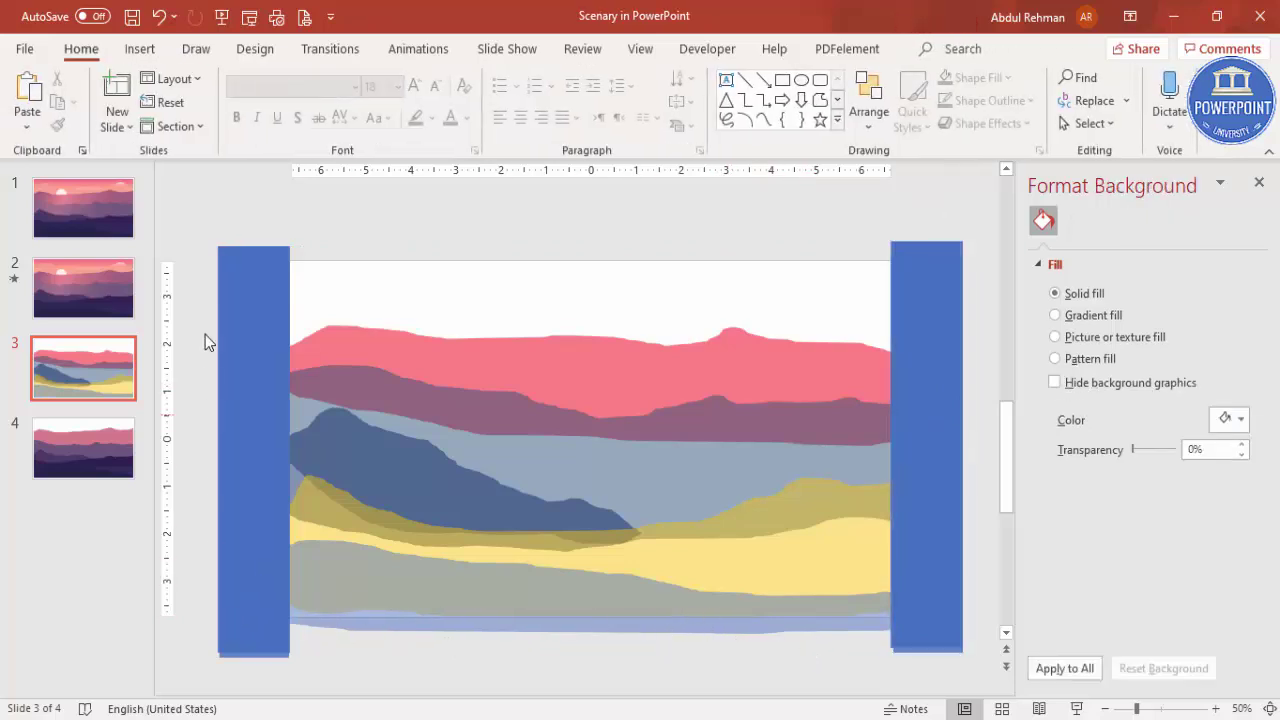
pyautogui.click(362, 326)
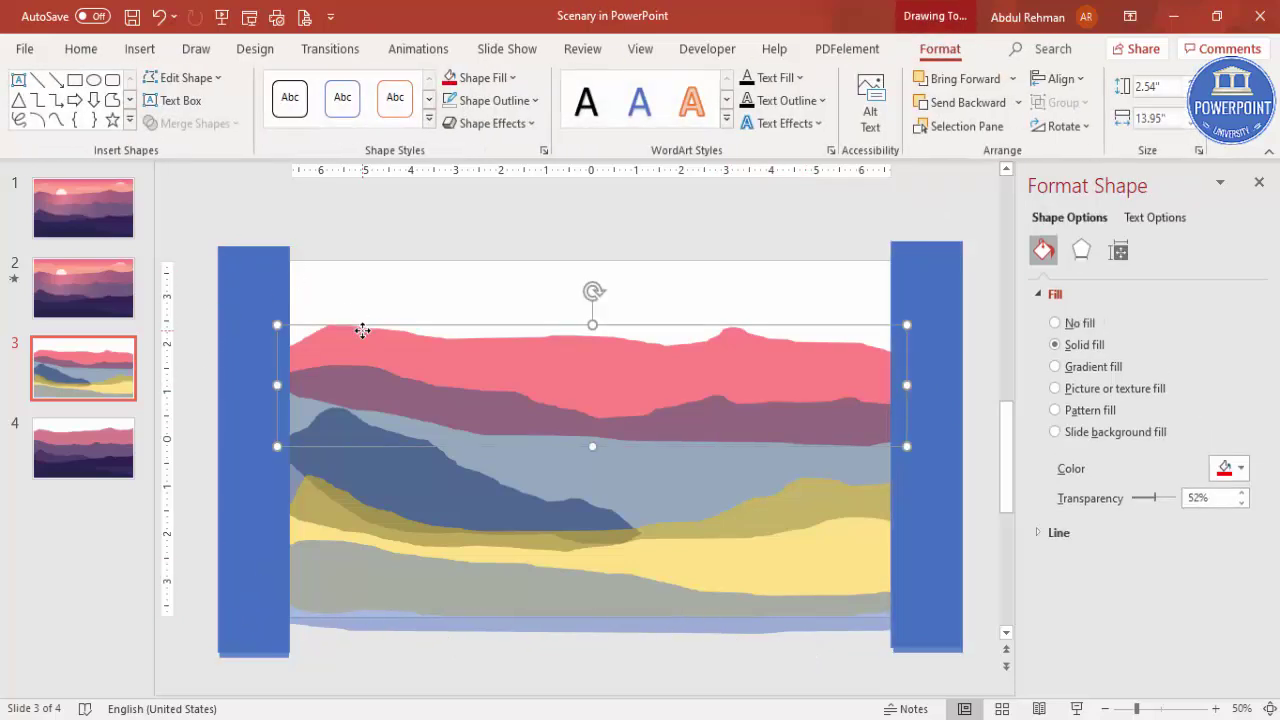
pyautogui.keyDown('shift'); pyautogui.click(243, 276); pyautogui.keyUp('shift')
pyautogui.click(205, 124)
pyautogui.click(189, 265)
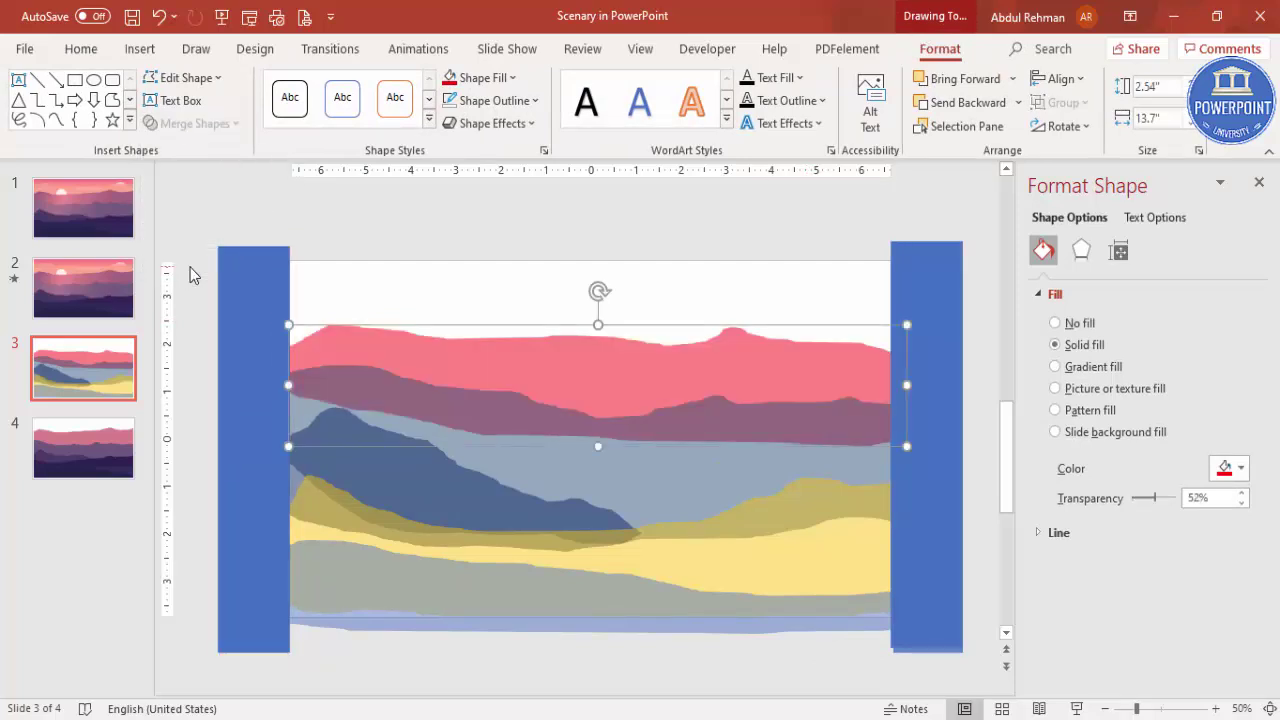
pyautogui.click(357, 376)
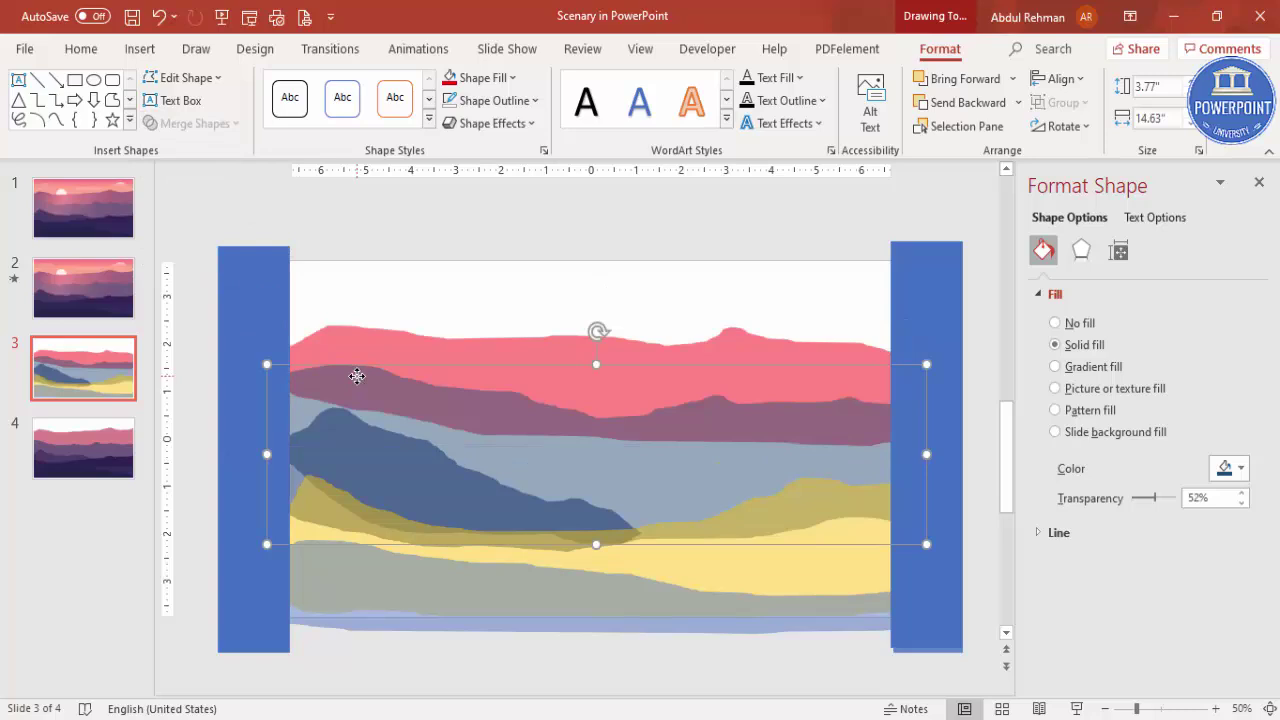
pyautogui.keyDown('shift'); pyautogui.click(256, 283); pyautogui.keyUp('shift')
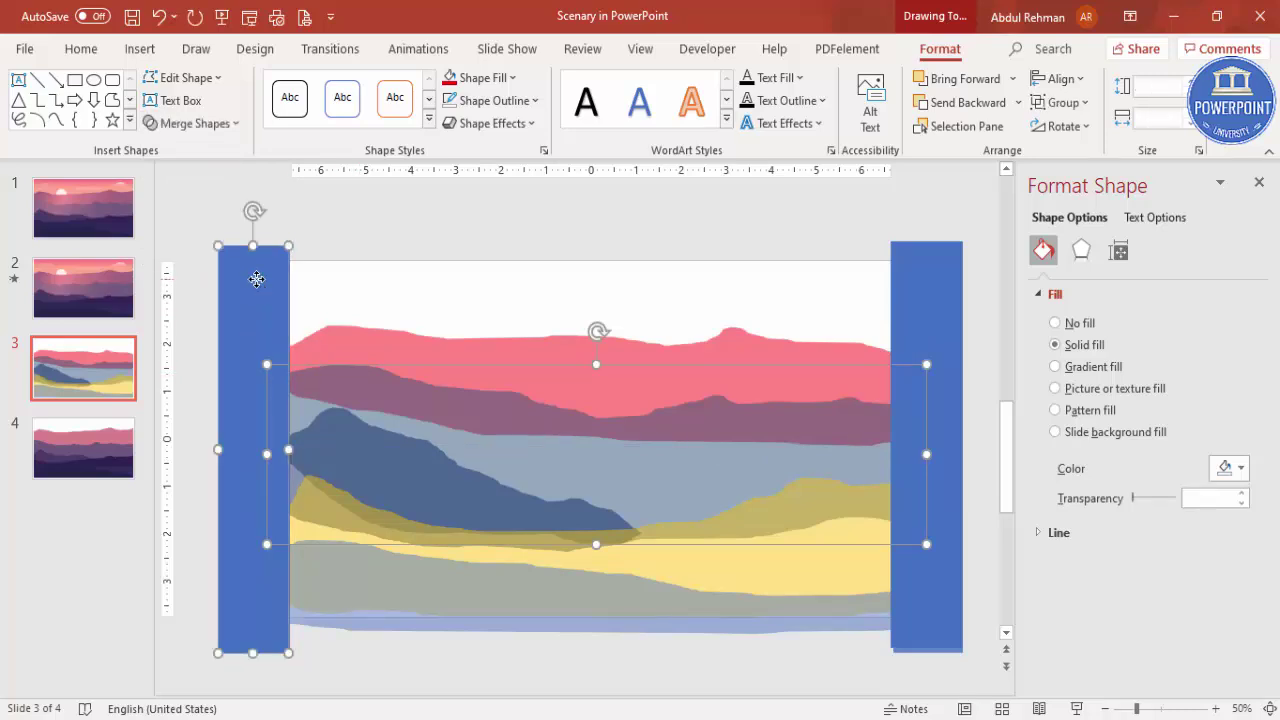
pyautogui.click(190, 123)
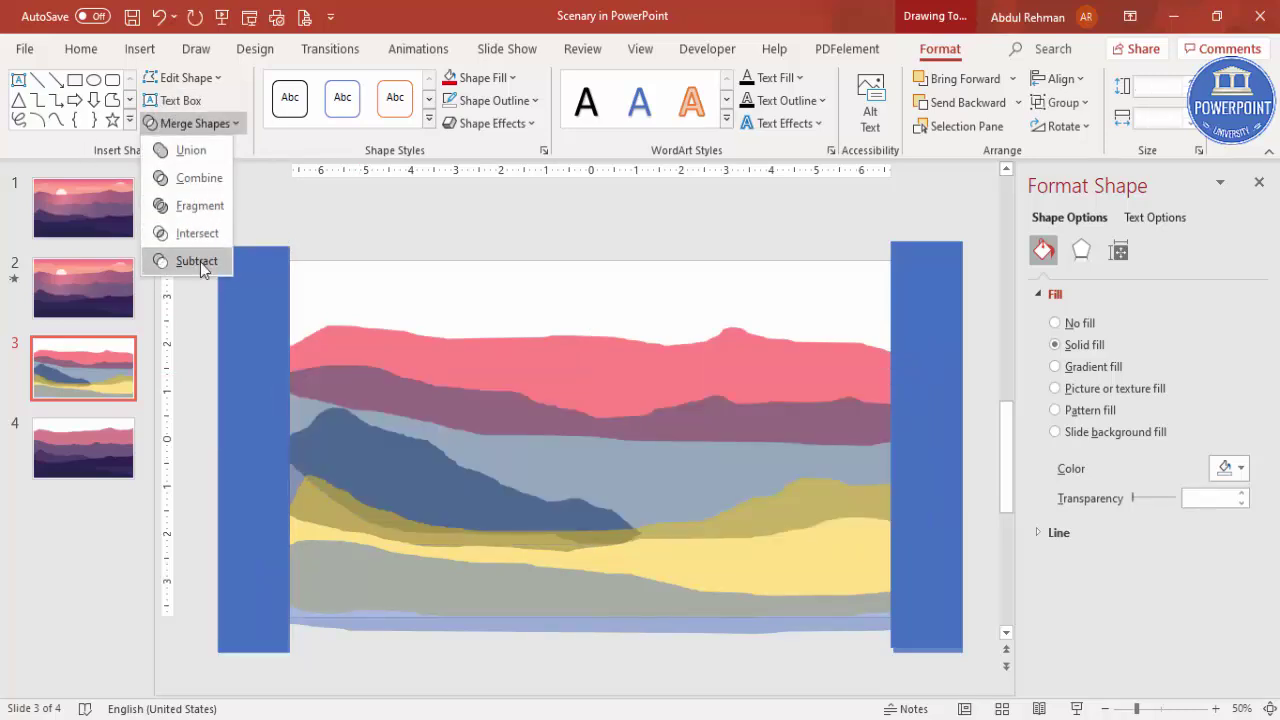
pyautogui.click(196, 261)
# Step: Subtract the left bar from the blue-grey mountain, yellow hill and grey lower hill
pyautogui.click(343, 433)
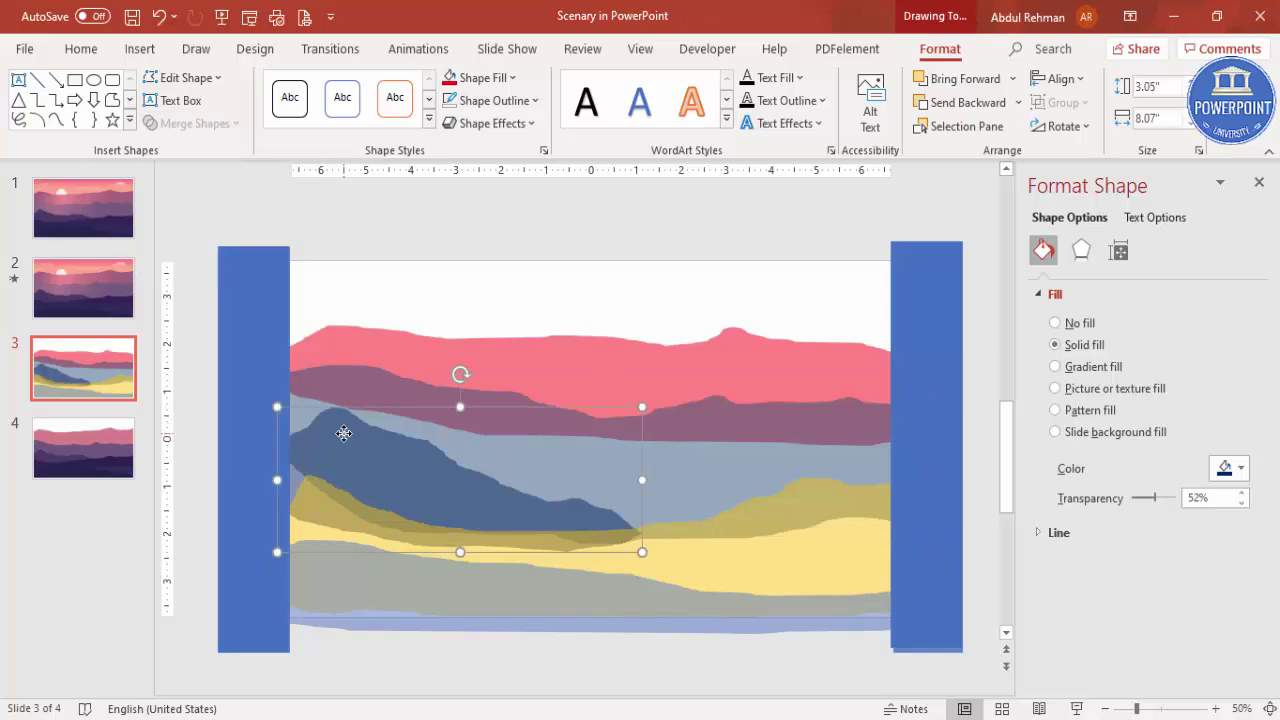
pyautogui.keyDown('shift'); pyautogui.click(240, 335); pyautogui.keyUp('shift')
pyautogui.click(190, 123)
pyautogui.click(199, 269)
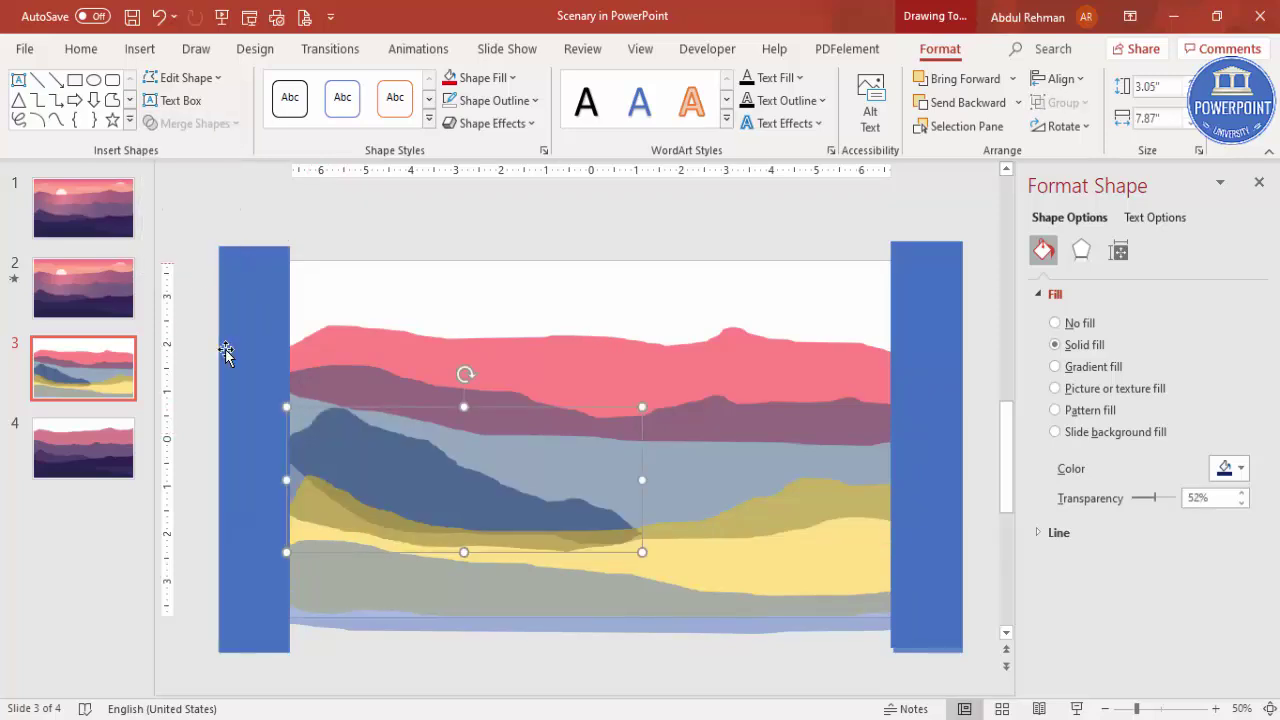
pyautogui.click(309, 516)
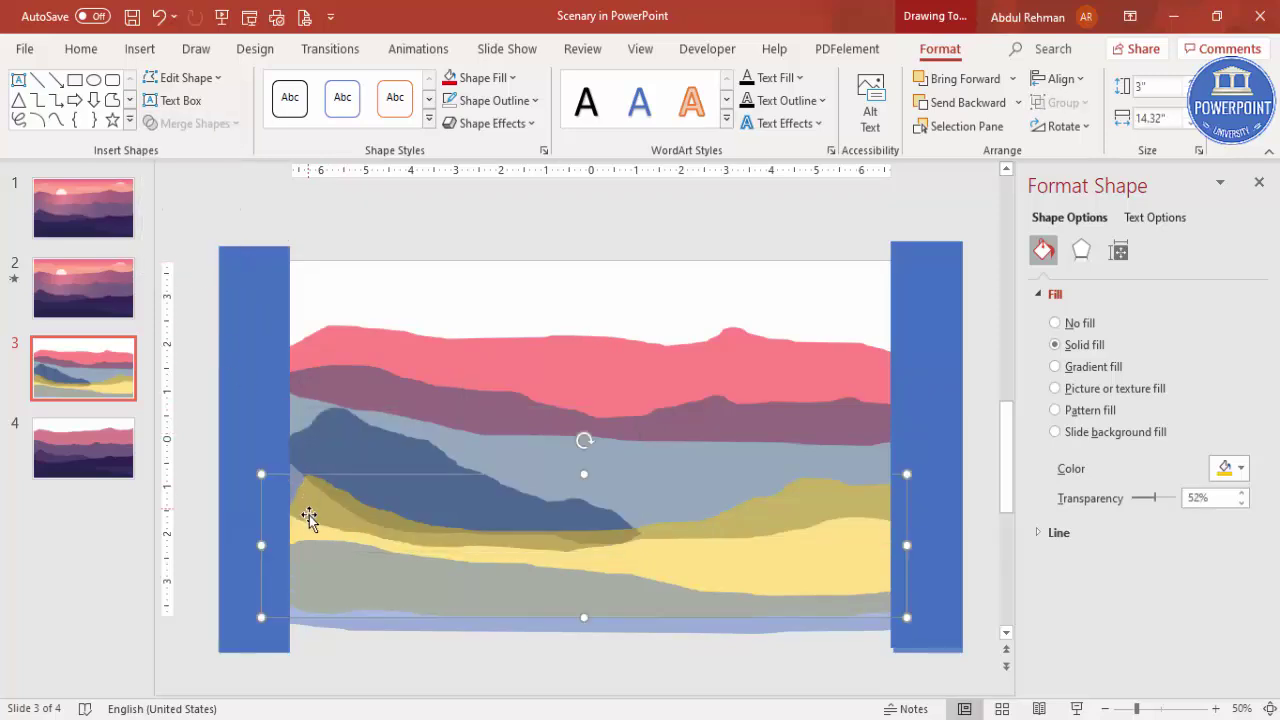
pyautogui.keyDown('shift'); pyautogui.click(250, 438); pyautogui.keyUp('shift')
pyautogui.click(190, 123)
pyautogui.click(194, 262)
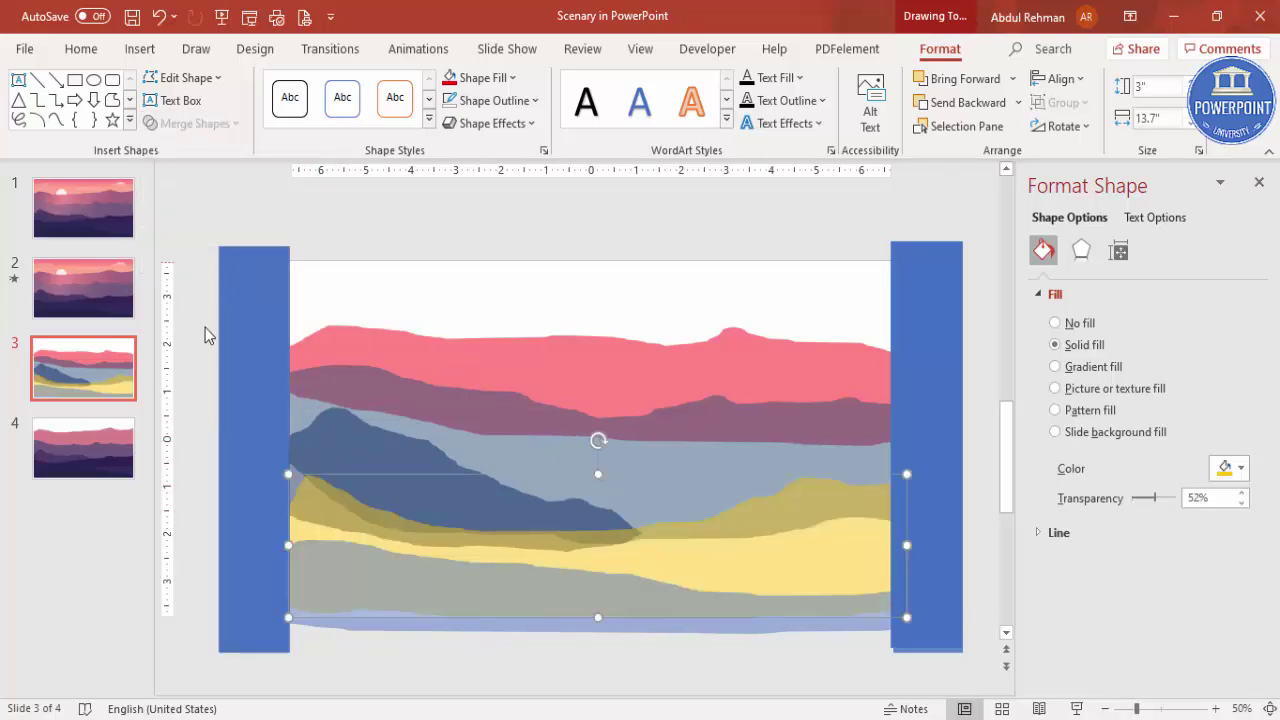
pyautogui.click(337, 583)
pyautogui.keyDown('shift'); pyautogui.click(242, 444); pyautogui.keyUp('shift')
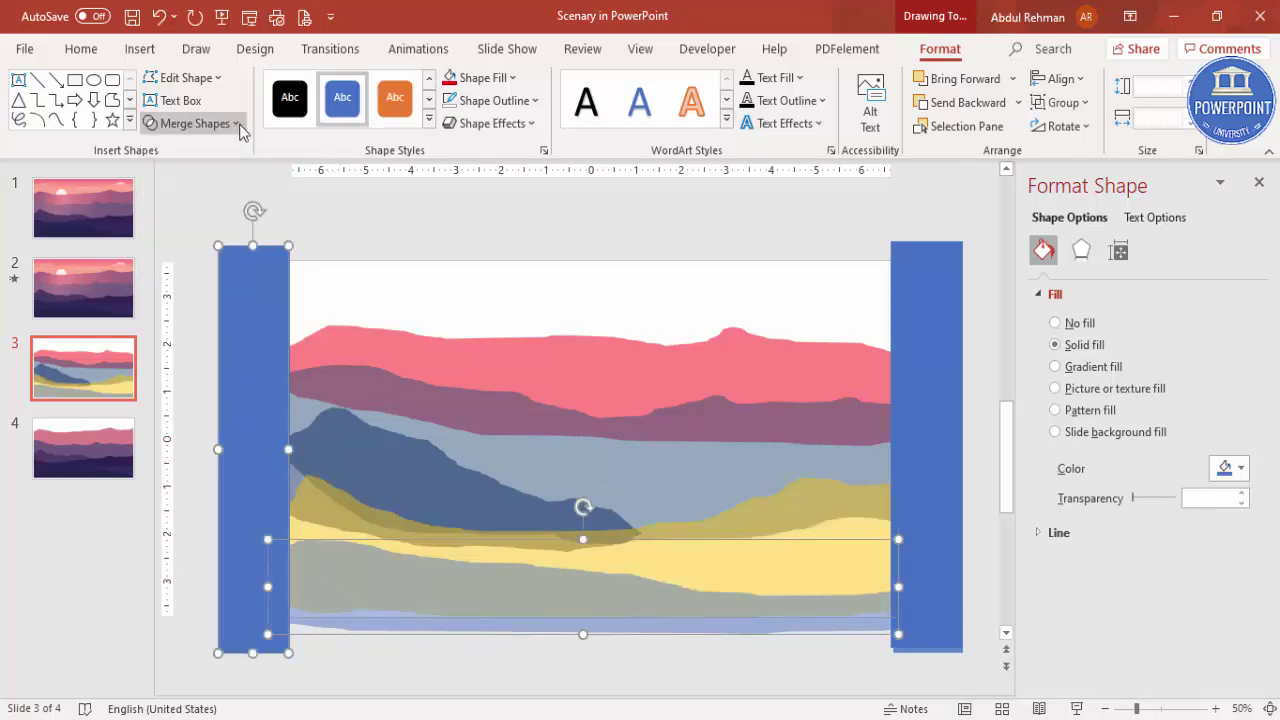
pyautogui.click(190, 123)
pyautogui.click(190, 265)
# Step: Delete the left blue bar from the slide
pyautogui.click(306, 243)
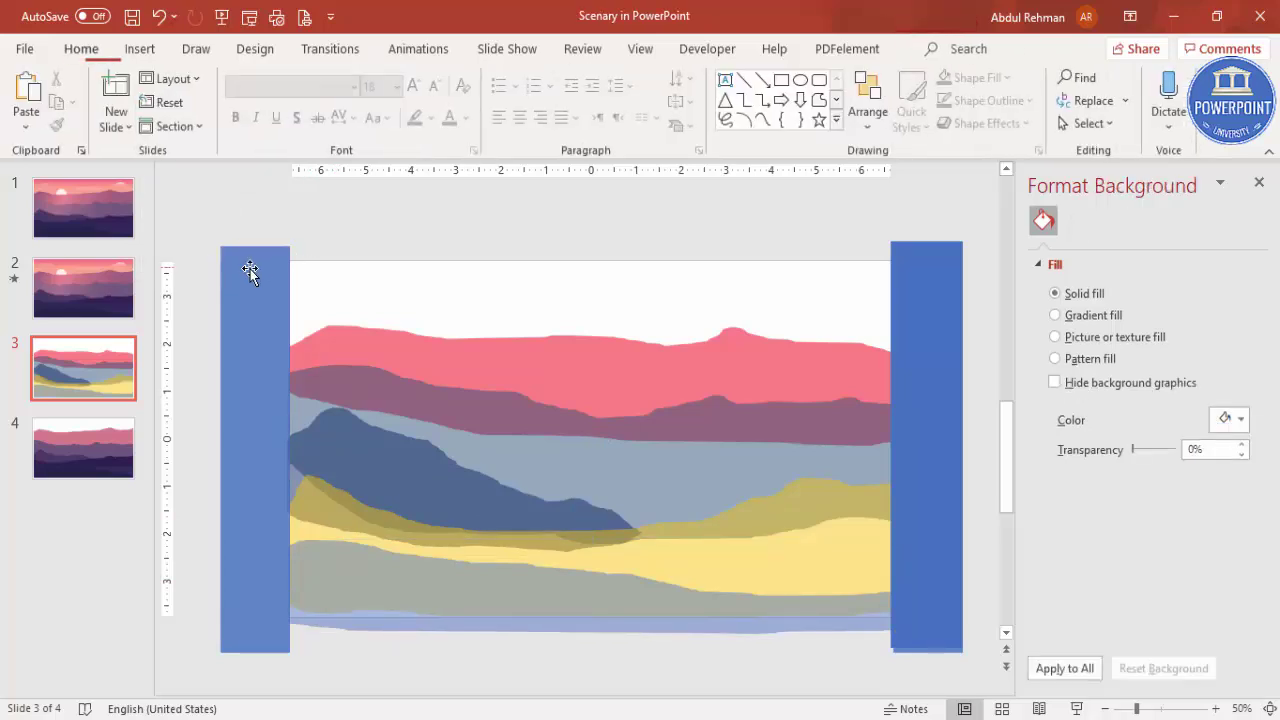
pyautogui.click(249, 270)
pyautogui.press('Delete')
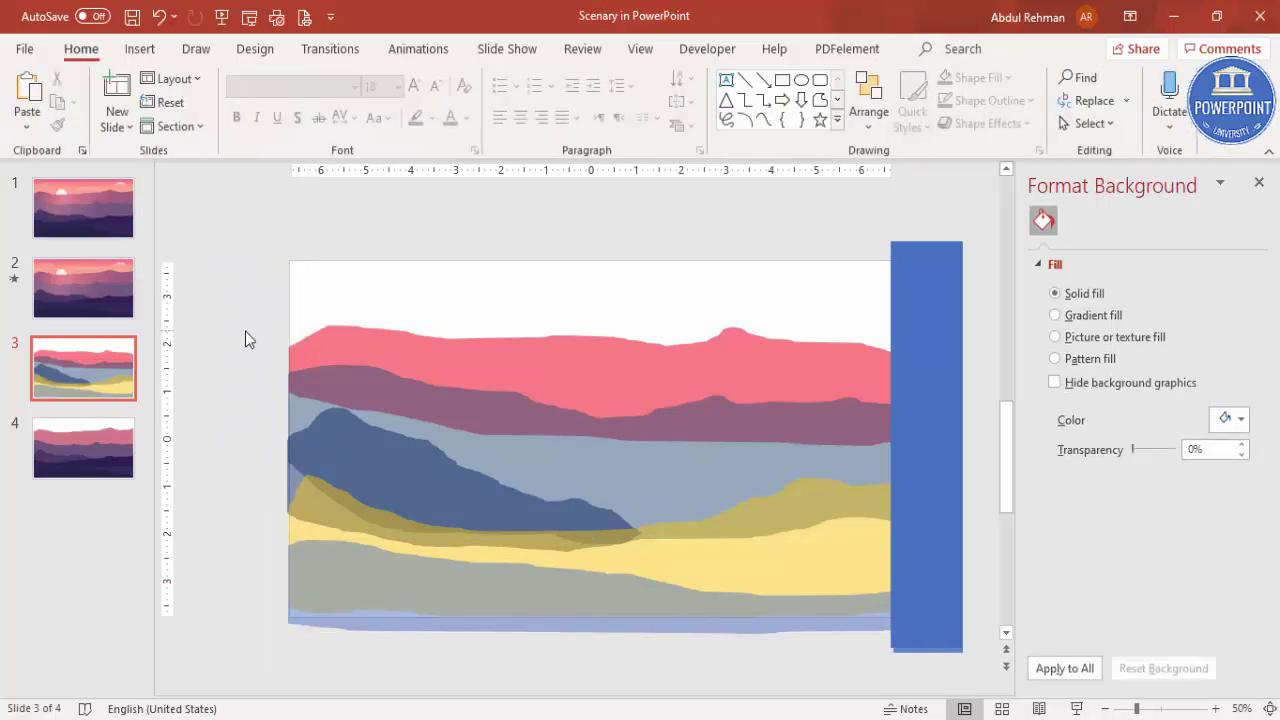
pyautogui.click(904, 327)
pyautogui.click(862, 338)
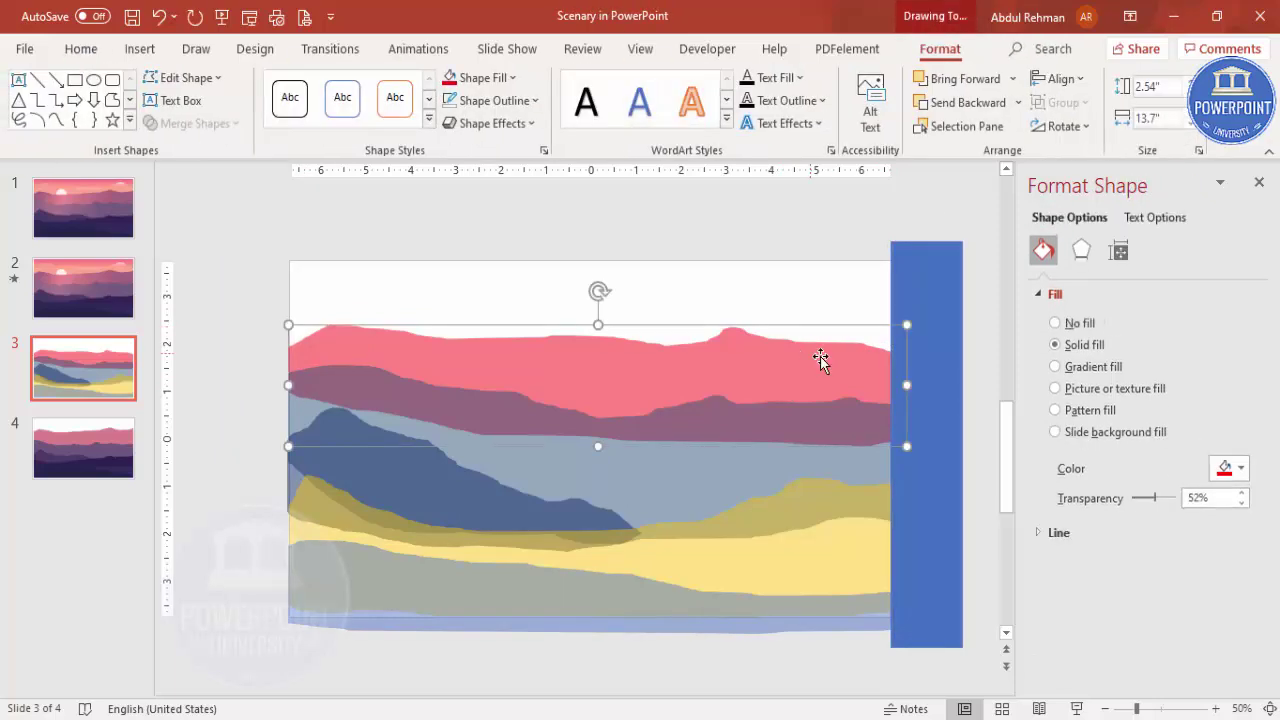
# Step: Subtract the right blue bar from the pink, blue-grey and next lower bands
pyautogui.keyDown('shift'); pyautogui.click(957, 272); pyautogui.keyUp('shift')
pyautogui.click(195, 123)
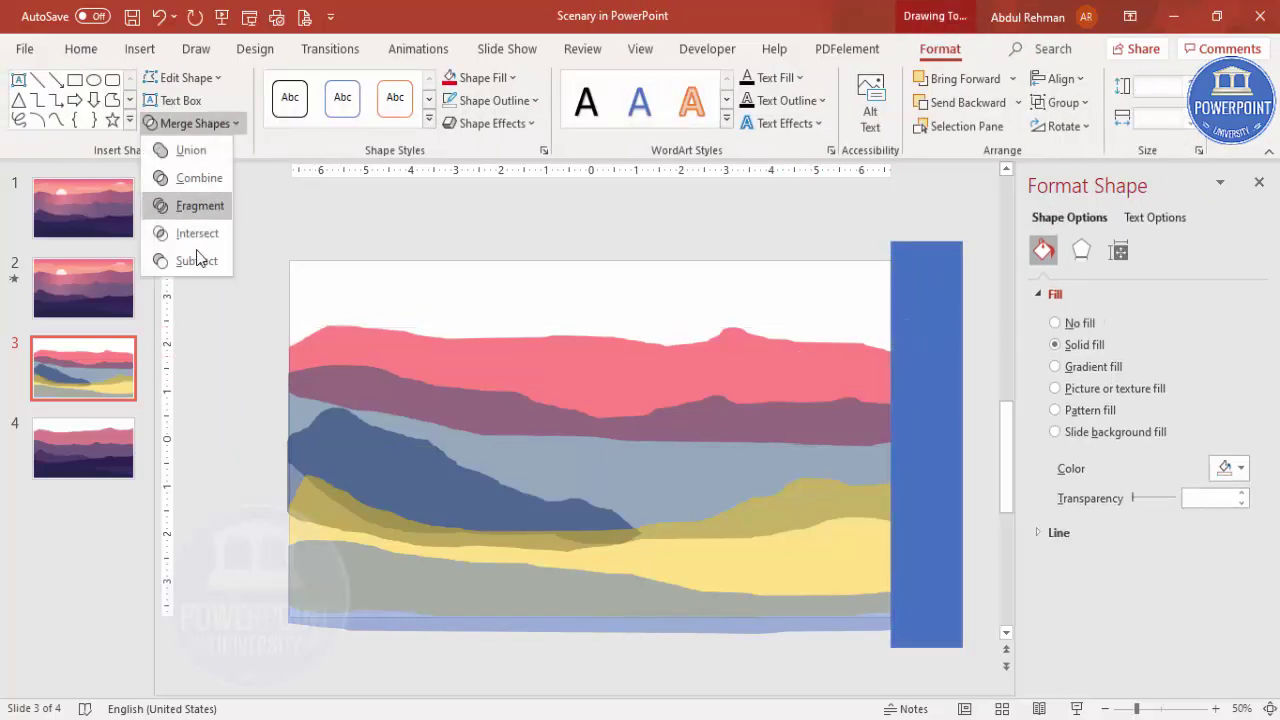
pyautogui.click(199, 261)
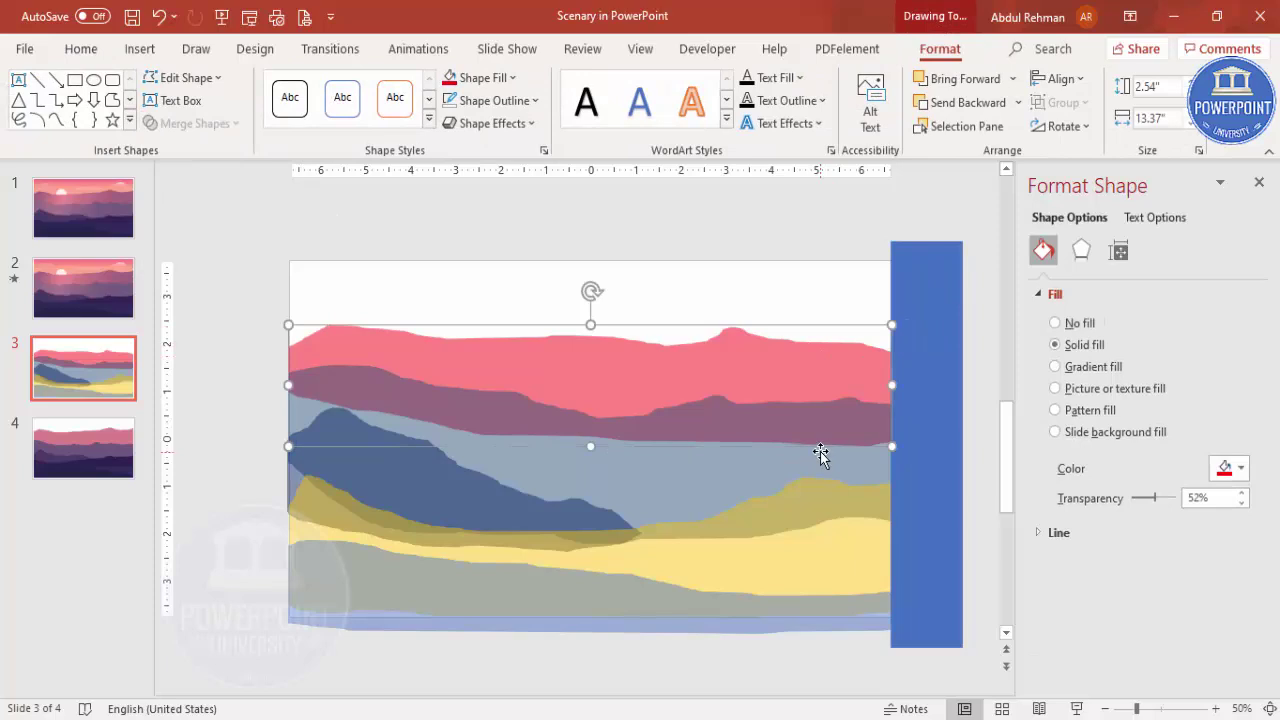
pyautogui.keyDown('shift'); pyautogui.click(927, 342); pyautogui.keyUp('shift')
pyautogui.click(195, 123)
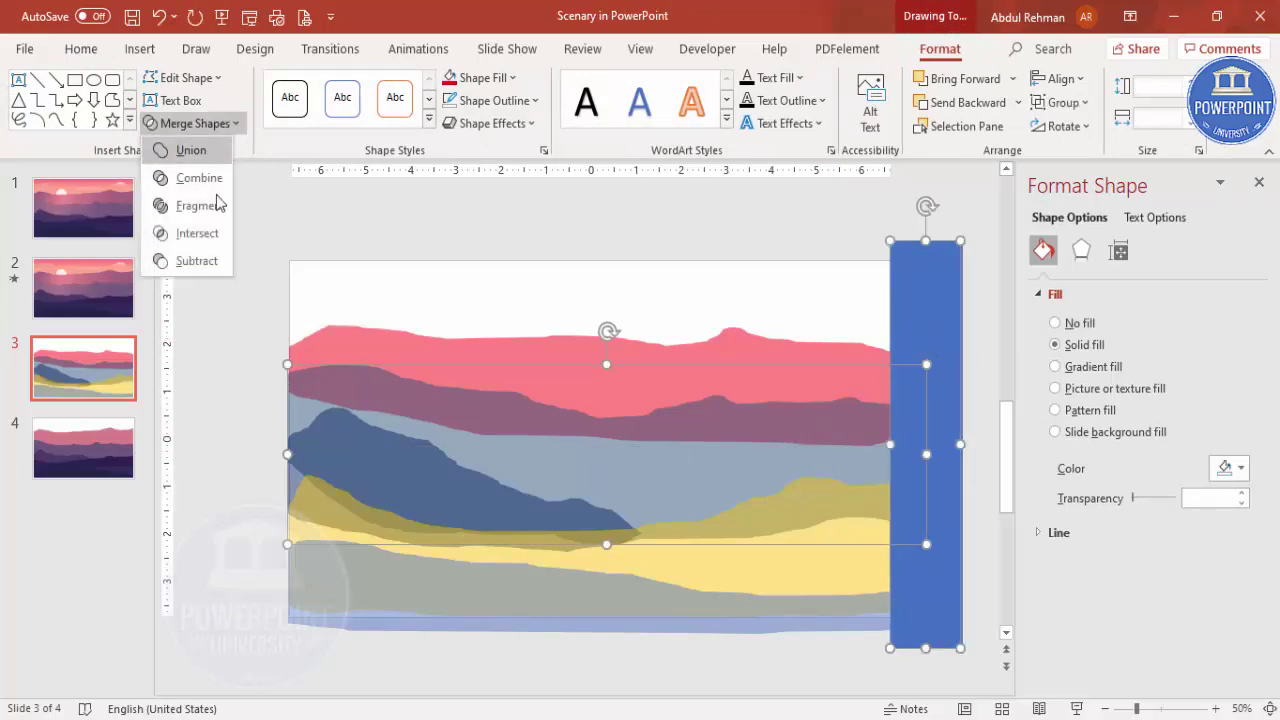
pyautogui.click(197, 261)
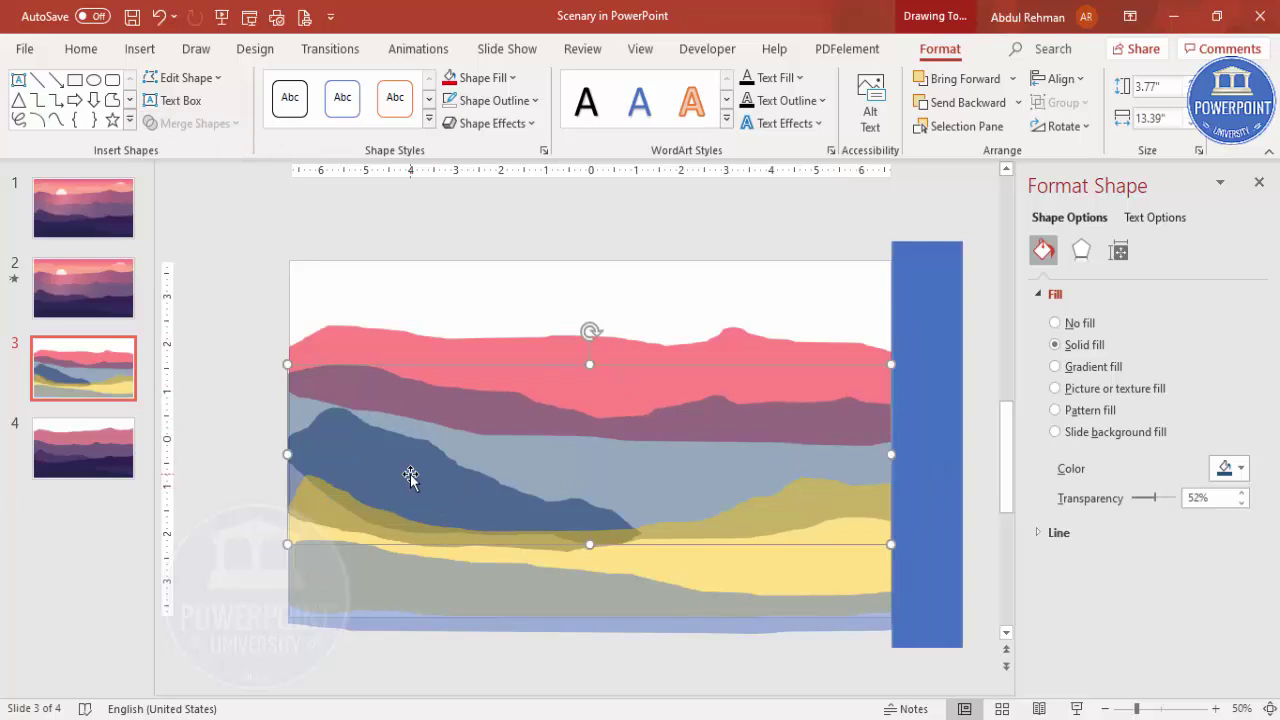
pyautogui.click(888, 497)
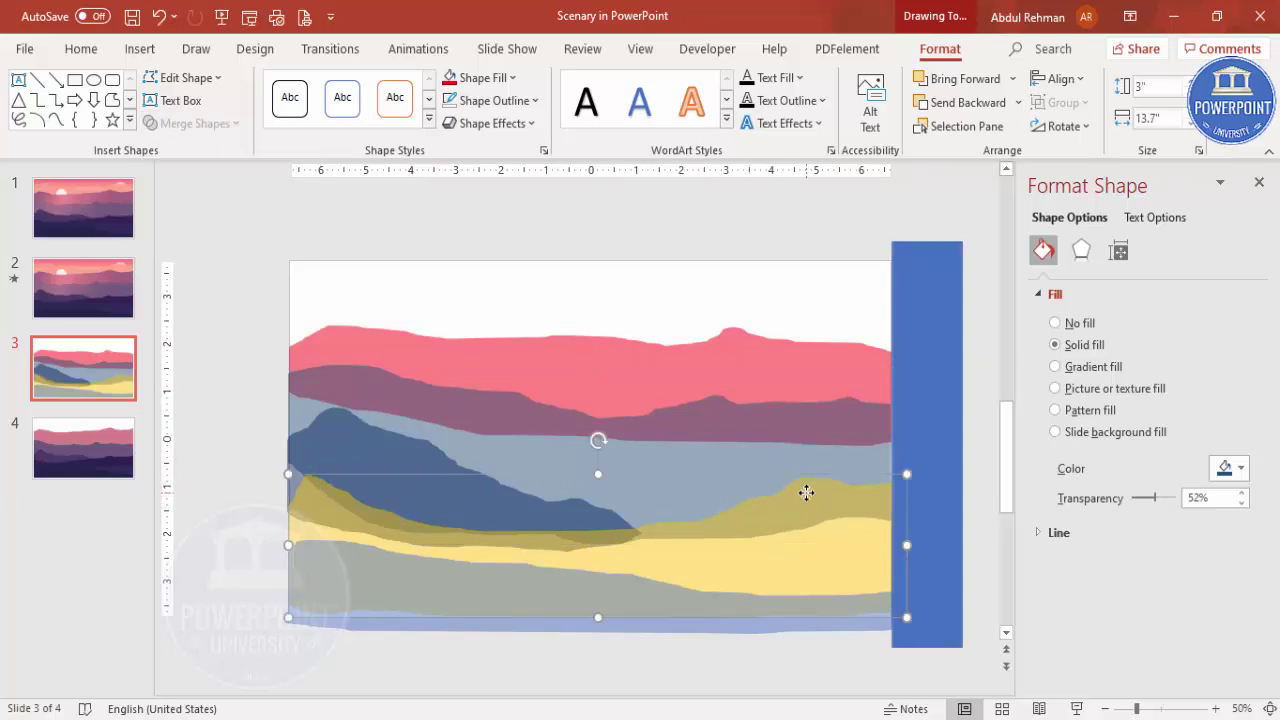
pyautogui.keyDown('shift'); pyautogui.click(923, 382); pyautogui.keyUp('shift')
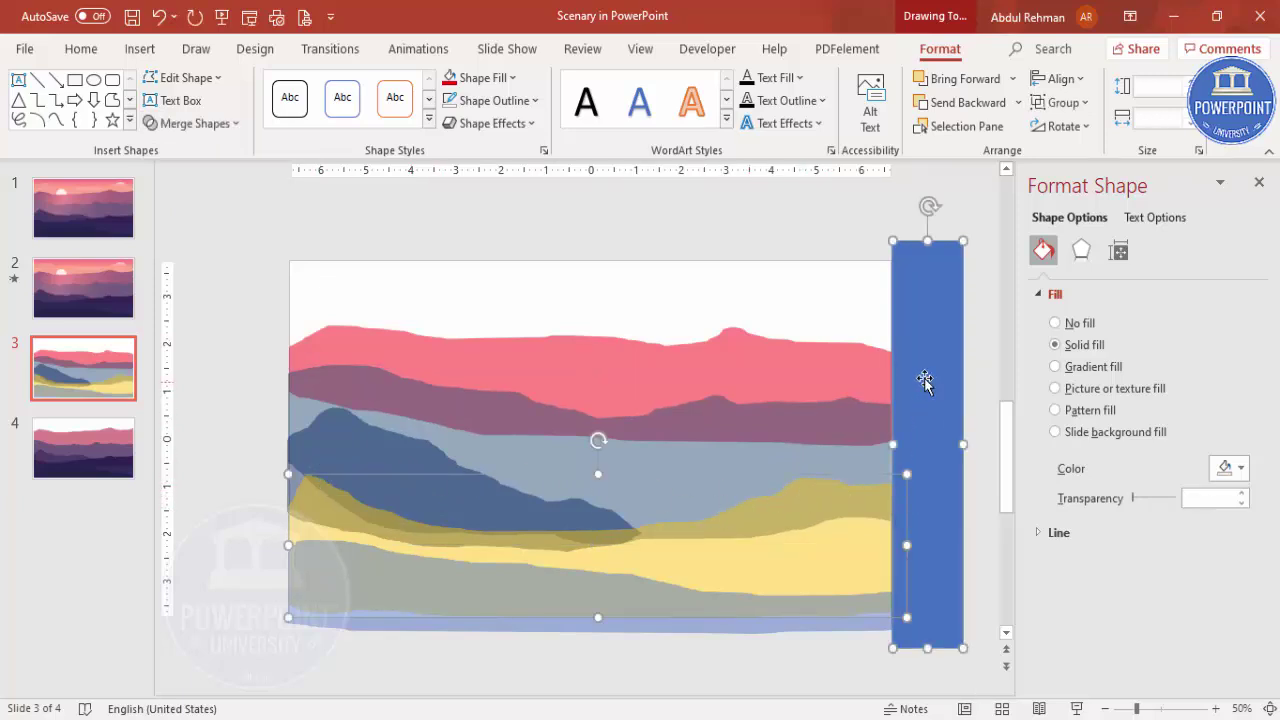
pyautogui.click(190, 123)
pyautogui.click(196, 261)
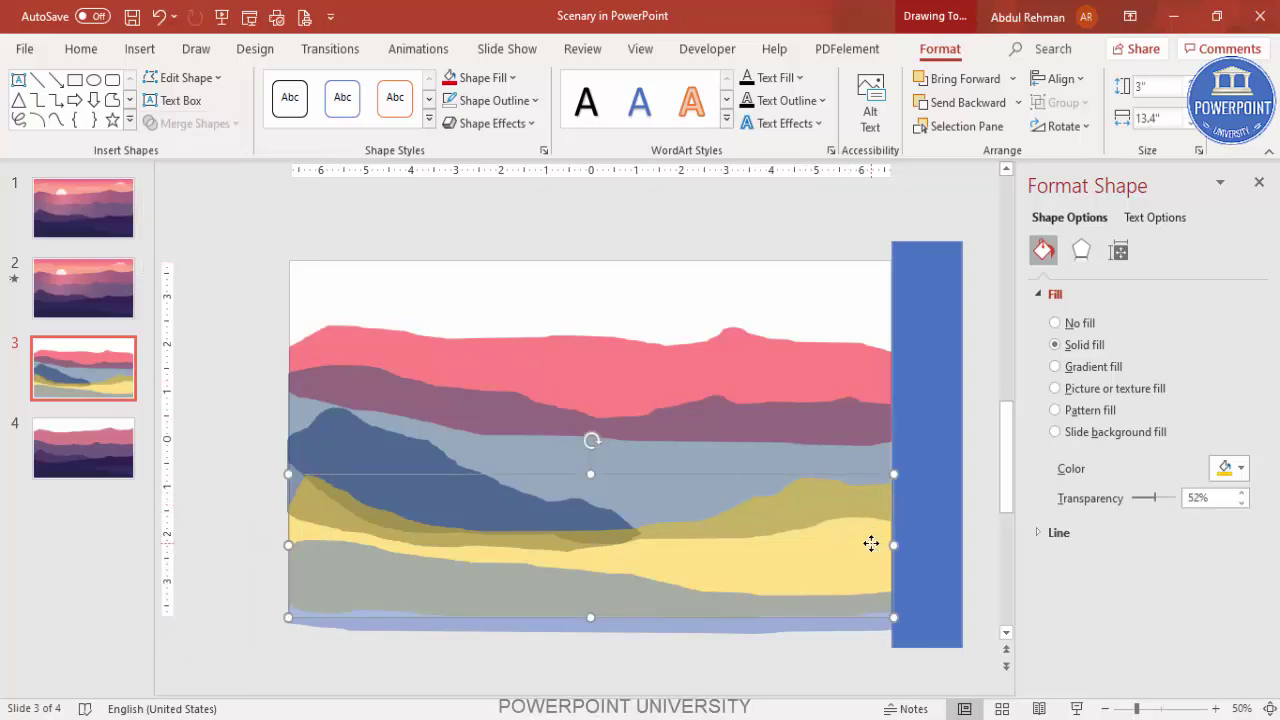
# Step: Subtract the right bar from the yellow band and grey hill, redoing one trim after an undo
pyautogui.keyDown('shift'); pyautogui.click(962, 545); pyautogui.keyUp('shift')
pyautogui.click(832, 488)
pyautogui.keyDown('shift'); pyautogui.click(914, 449); pyautogui.keyUp('shift')
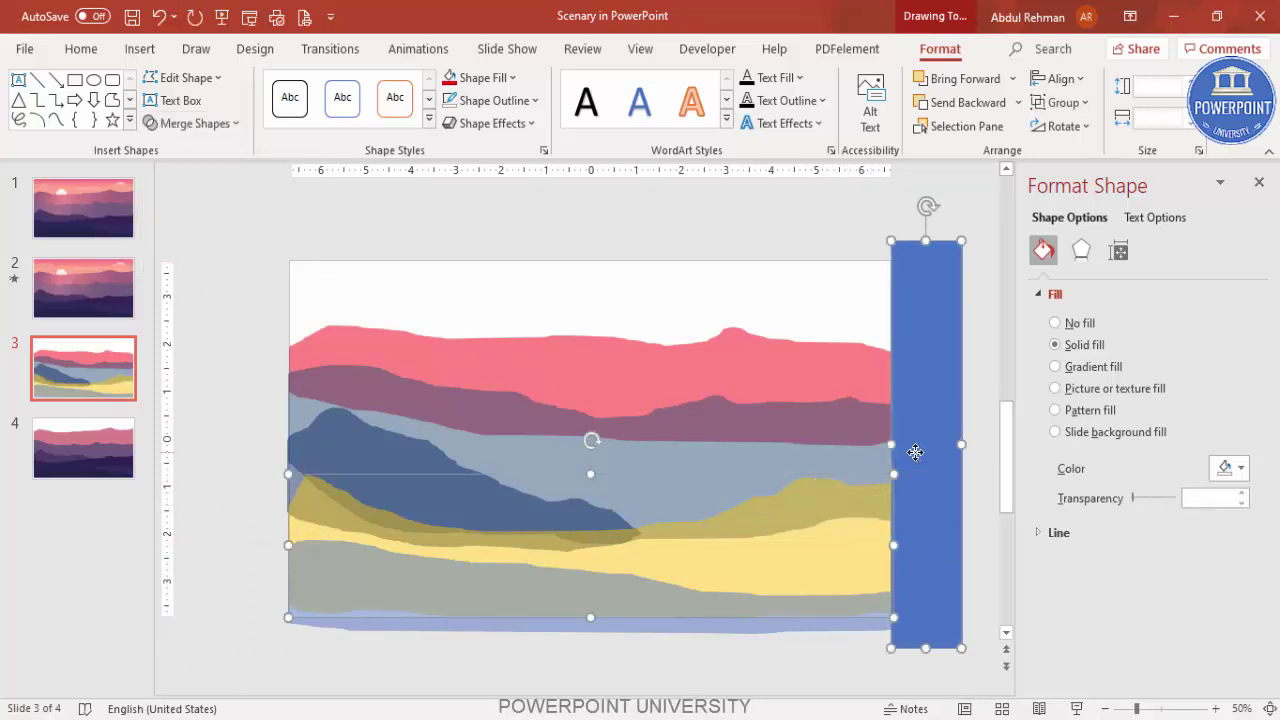
pyautogui.click(211, 131)
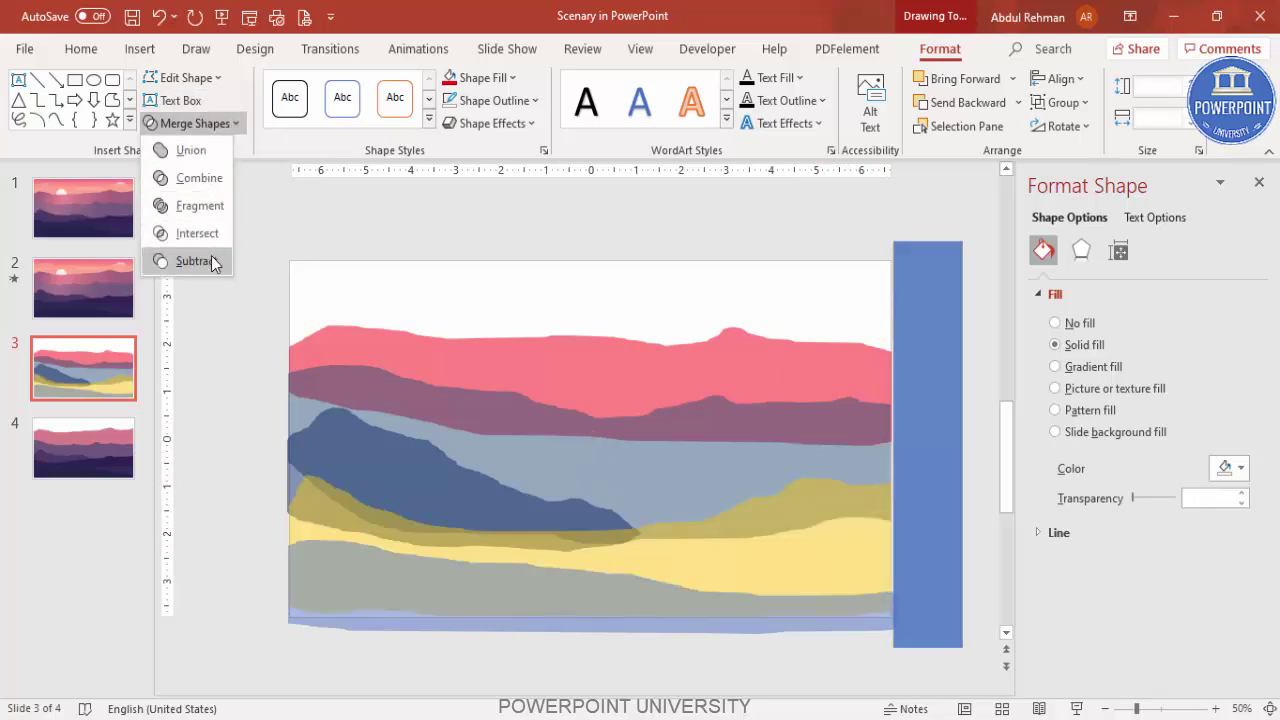
pyautogui.click(211, 259)
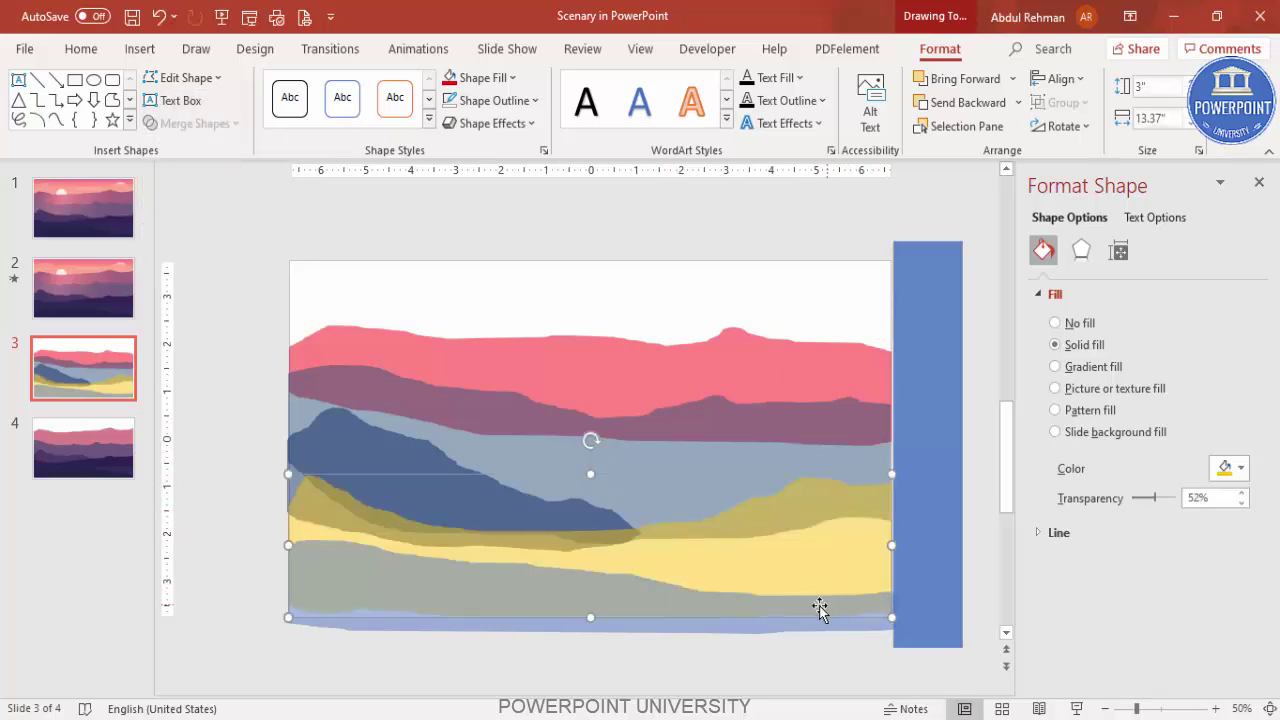
pyautogui.hotkey('ctrl', 'z')
pyautogui.keyDown('shift'); pyautogui.click(939, 505); pyautogui.keyUp('shift')
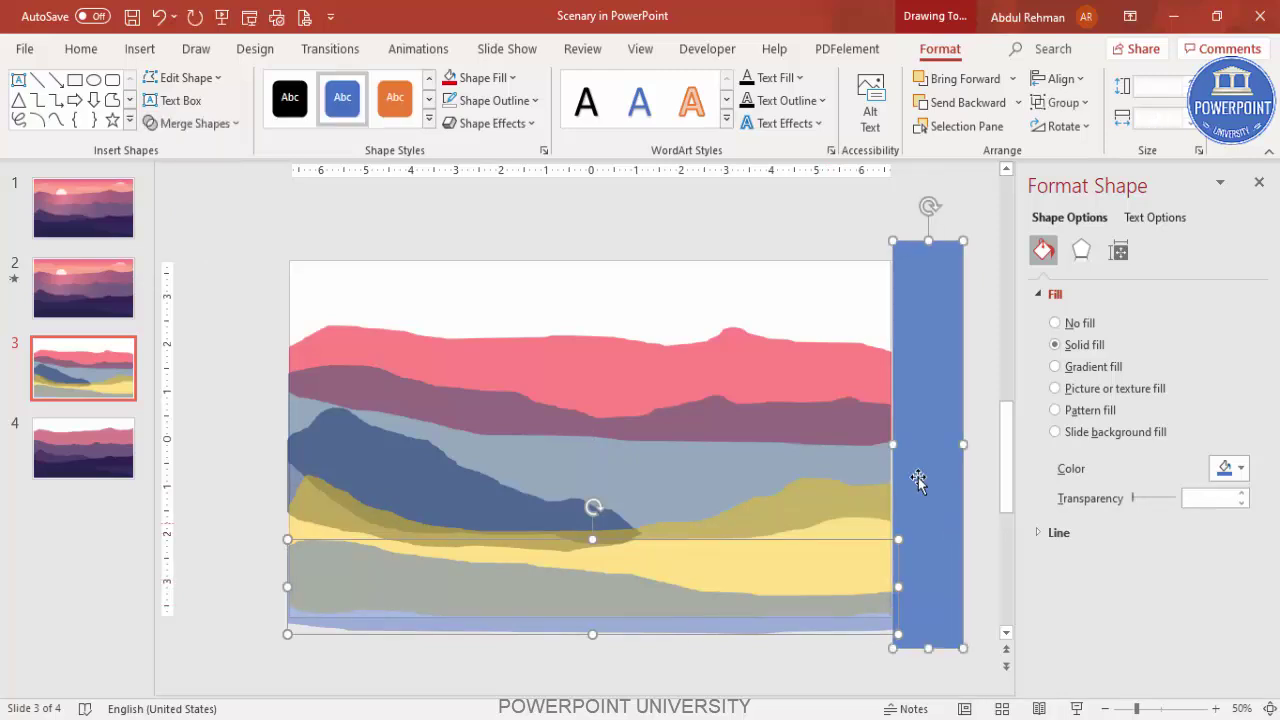
pyautogui.click(190, 123)
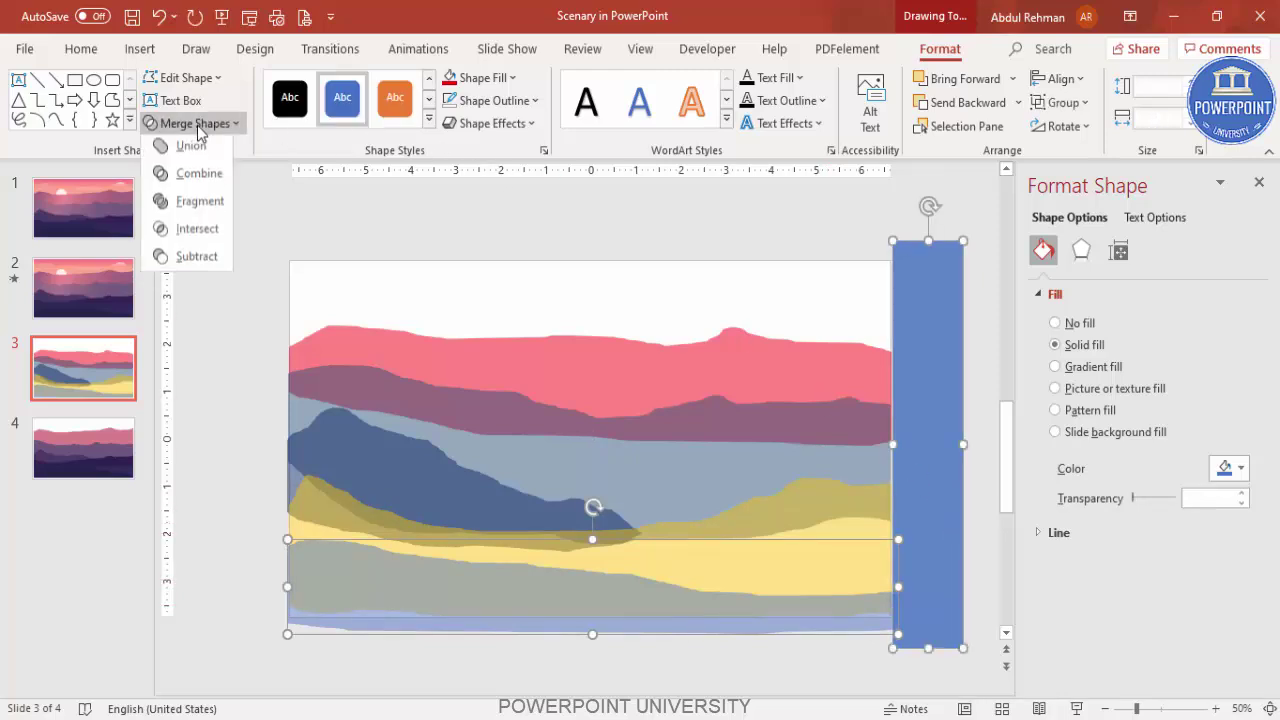
pyautogui.click(215, 256)
pyautogui.click(200, 378)
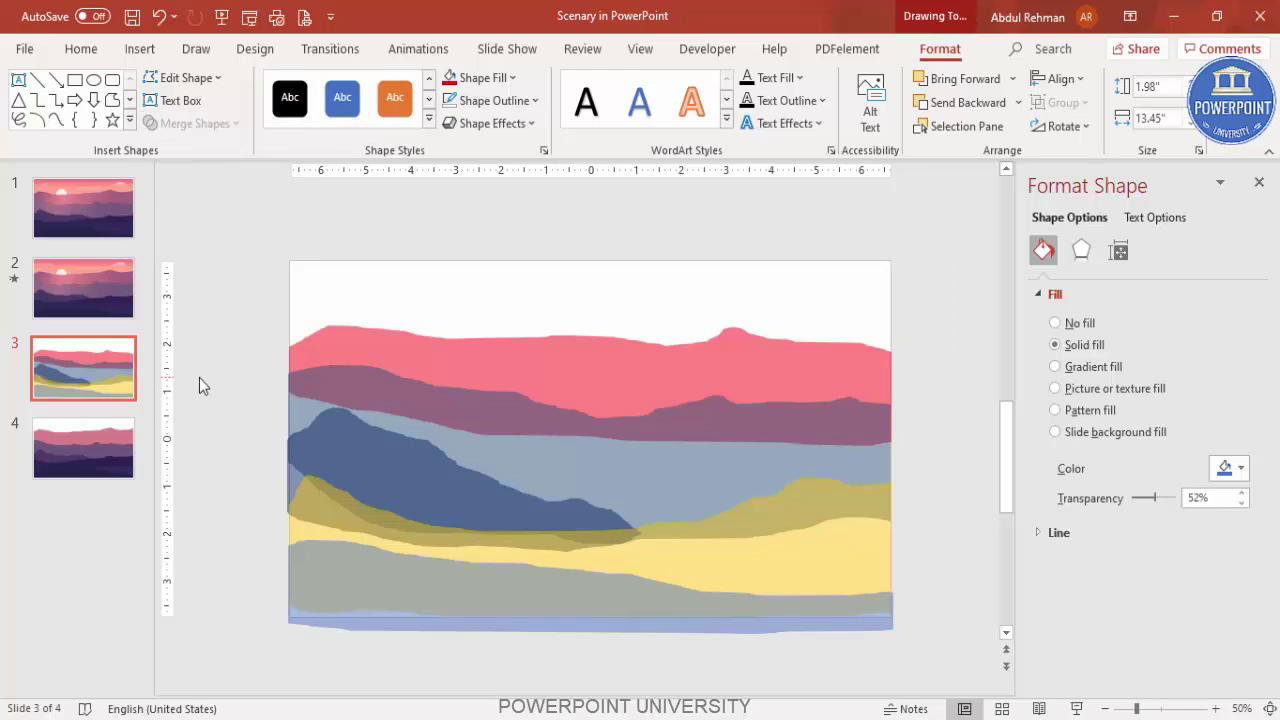
# Step: Draw a temporary rectangle across the slide's bottom edge
pyautogui.click(140, 49)
pyautogui.click(303, 102)
pyautogui.click(365, 180)
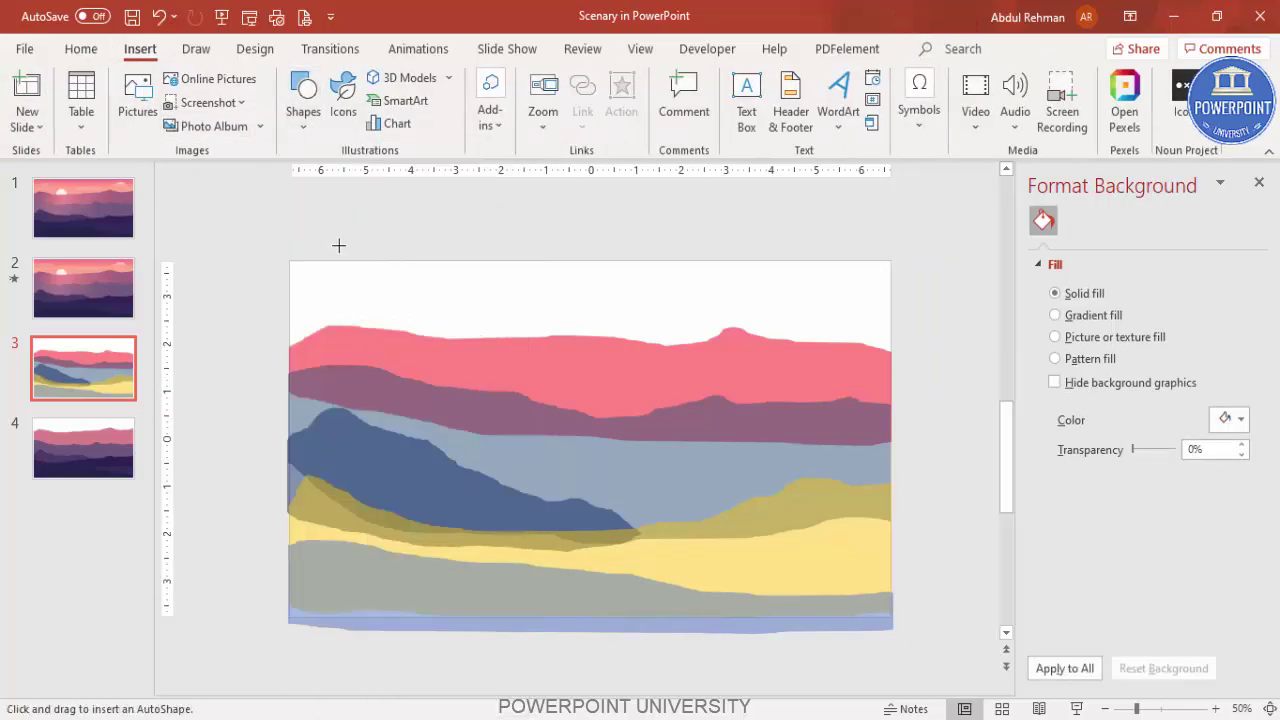
pyautogui.moveTo(922, 675); pyautogui.dragTo(193, 615)
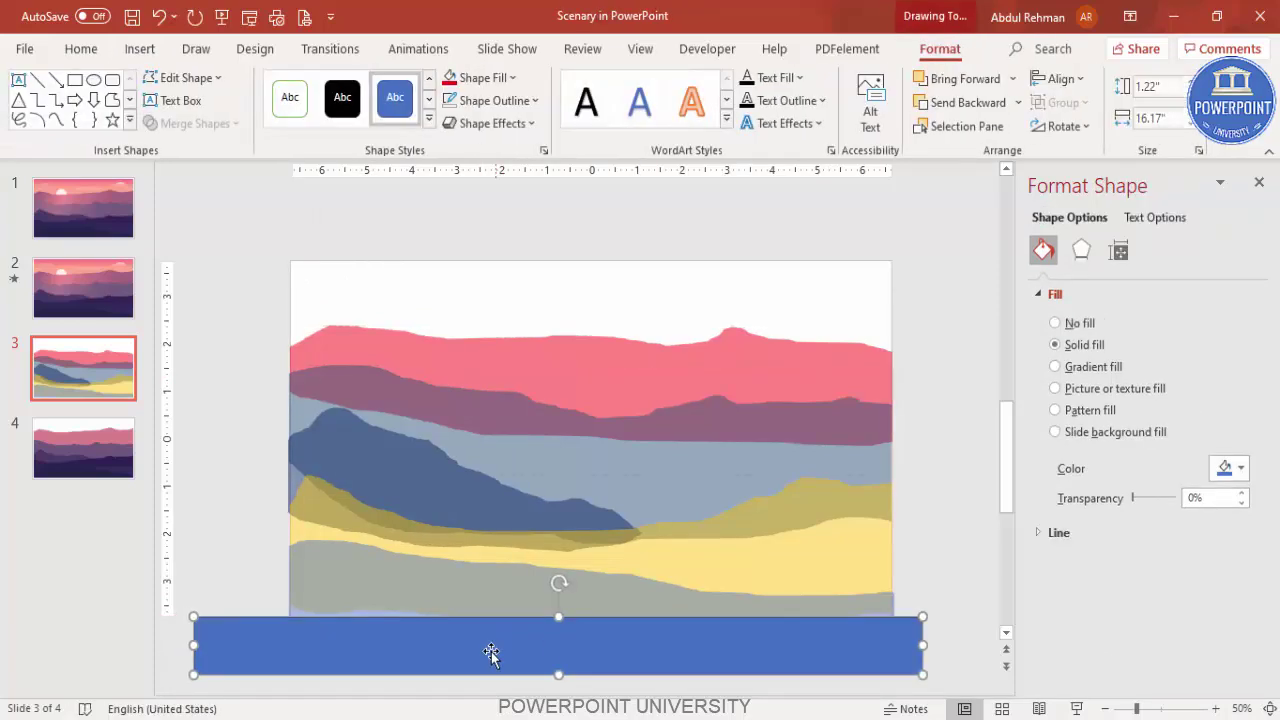
pyautogui.moveTo(559, 617); pyautogui.dragTo(554, 617)
# Step: Subtract the rectangle from the grey bottom hill, then select all the hill shapes
pyautogui.click(474, 612)
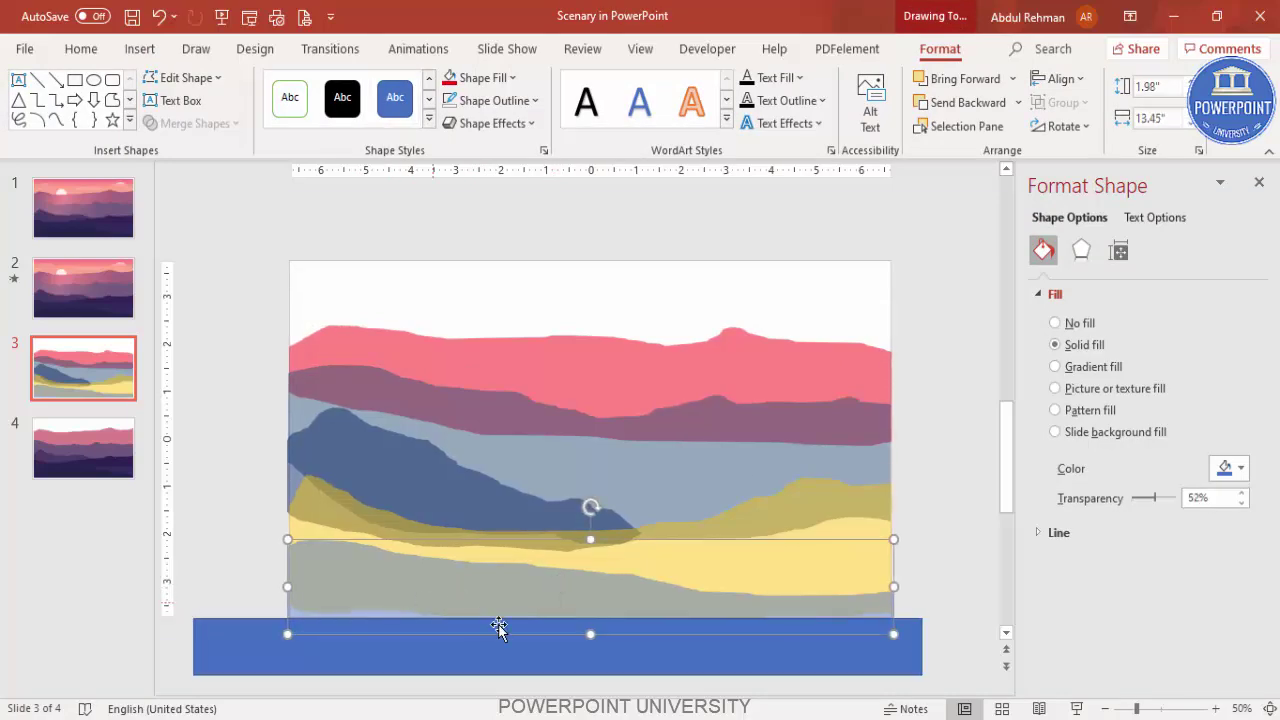
pyautogui.keyDown('shift'); pyautogui.click(730, 665); pyautogui.keyUp('shift')
pyautogui.click(218, 125)
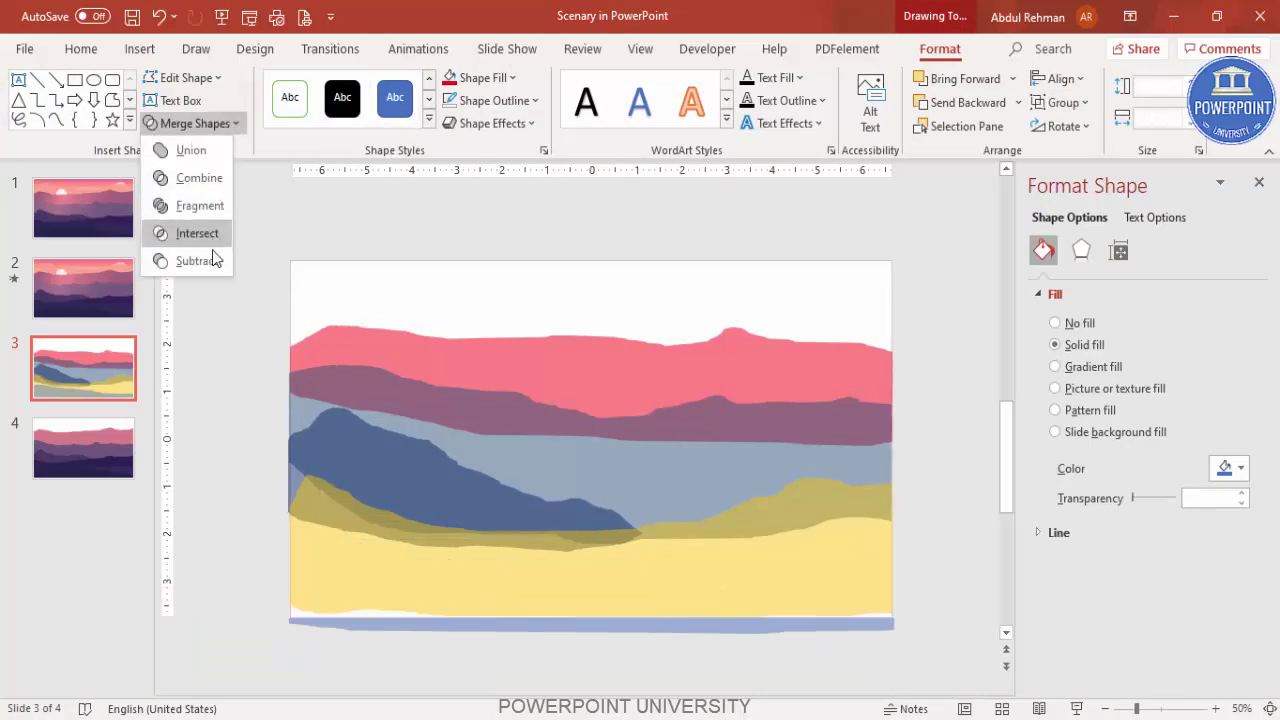
pyautogui.click(213, 263)
pyautogui.click(870, 304)
pyautogui.moveTo(930, 305); pyautogui.dragTo(234, 654)
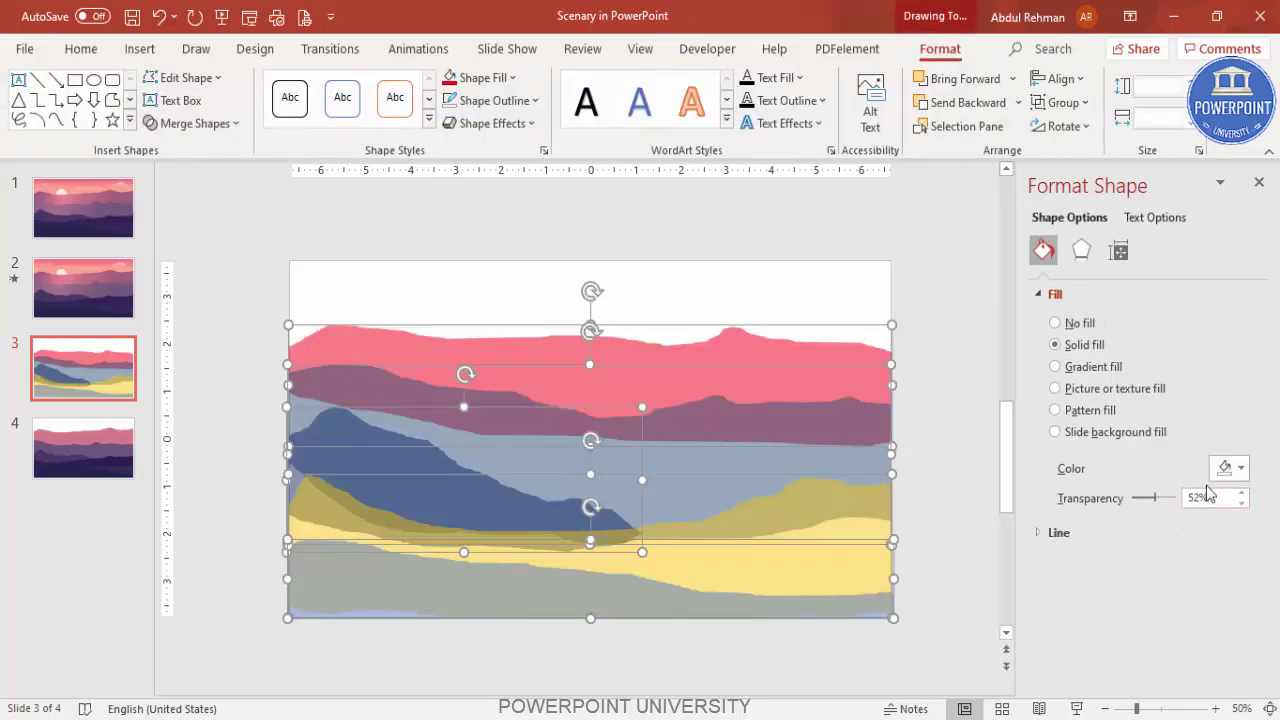
# Step: Set the selected hills' transparency to 0%, then select the blue bottom hill
pyautogui.moveTo(1156, 500); pyautogui.dragTo(1112, 506)
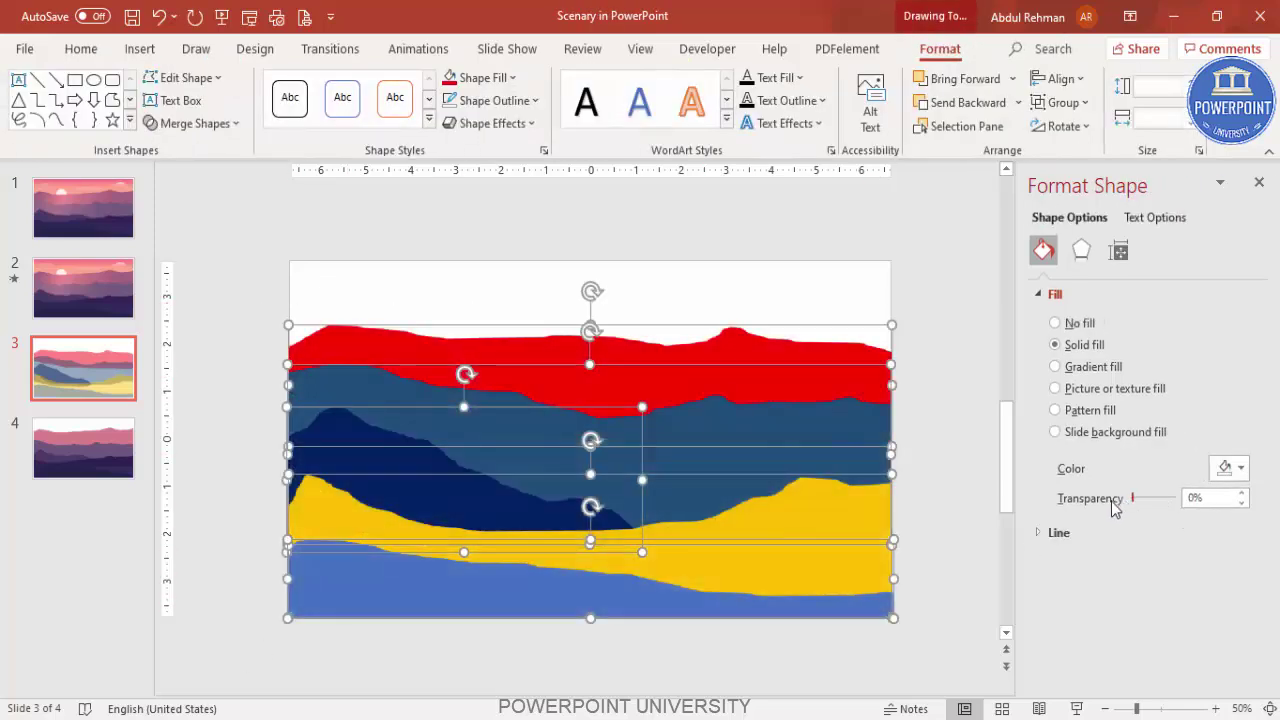
pyautogui.click(970, 393)
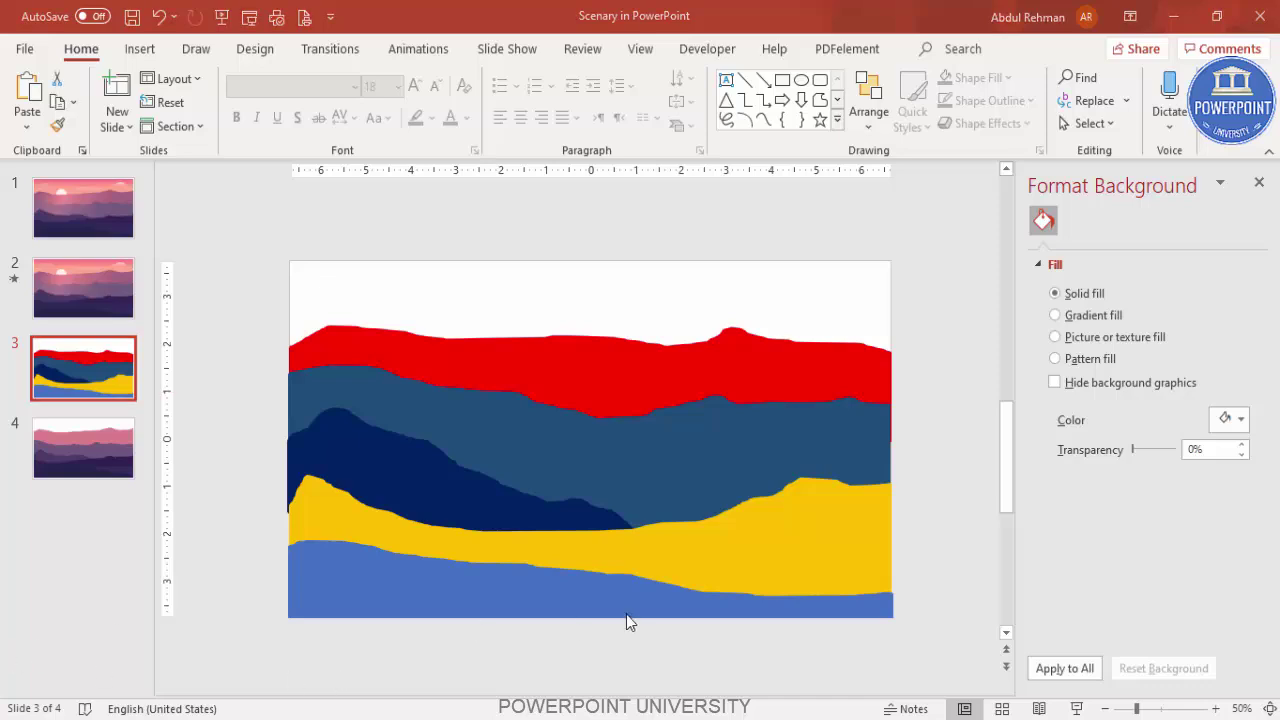
pyautogui.click(384, 571)
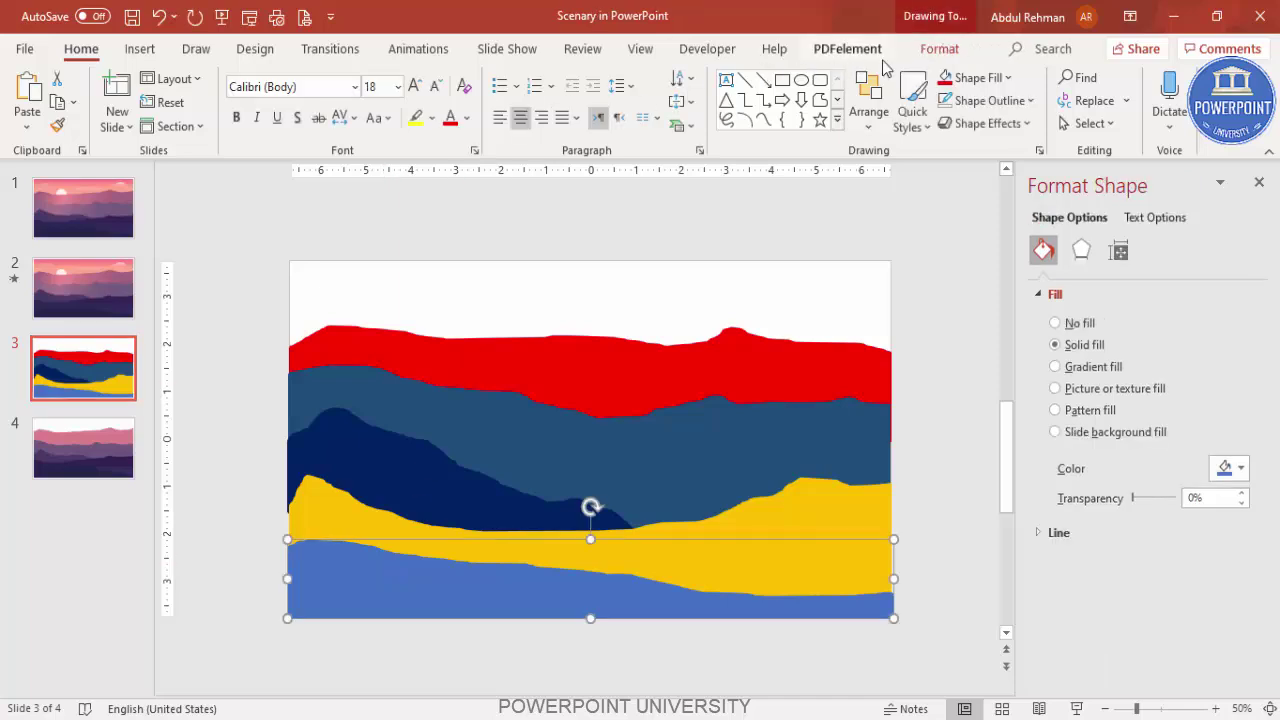
# Step: Preview a lightened dark purple for the blue bottom hill, cancel it, and reopen Shape Fill
pyautogui.click(932, 52)
pyautogui.click(493, 82)
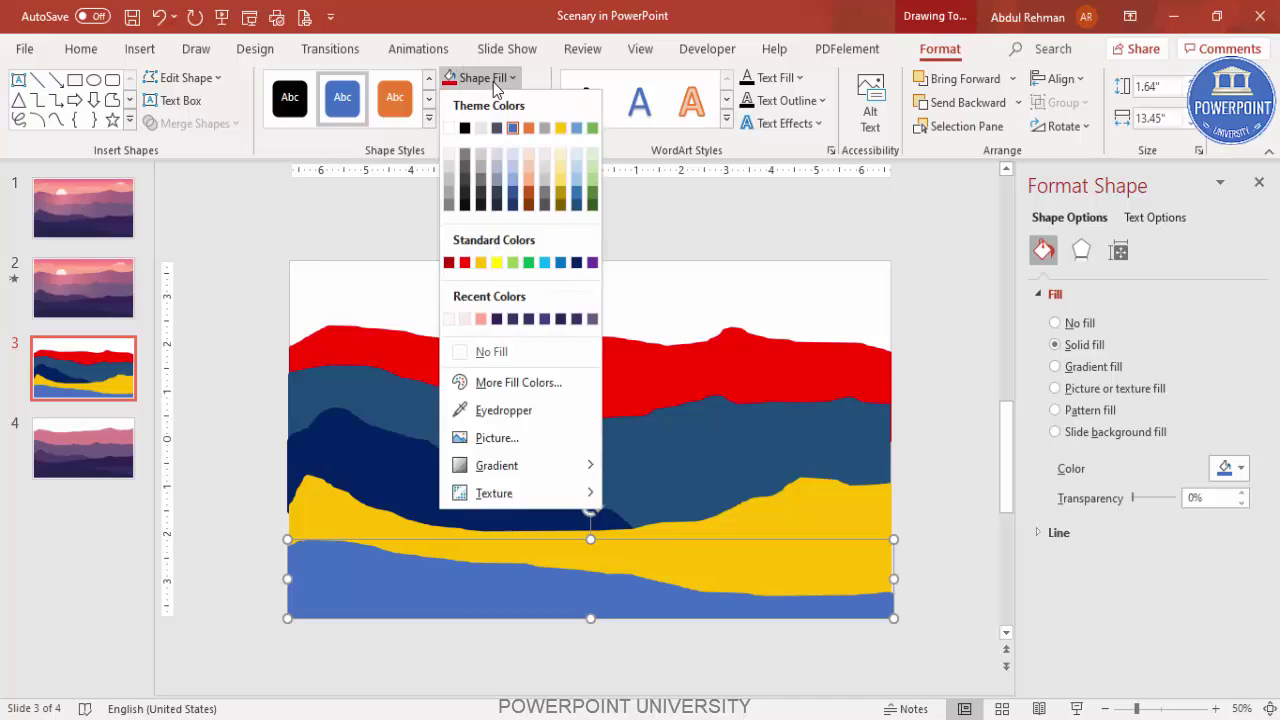
pyautogui.click(546, 386)
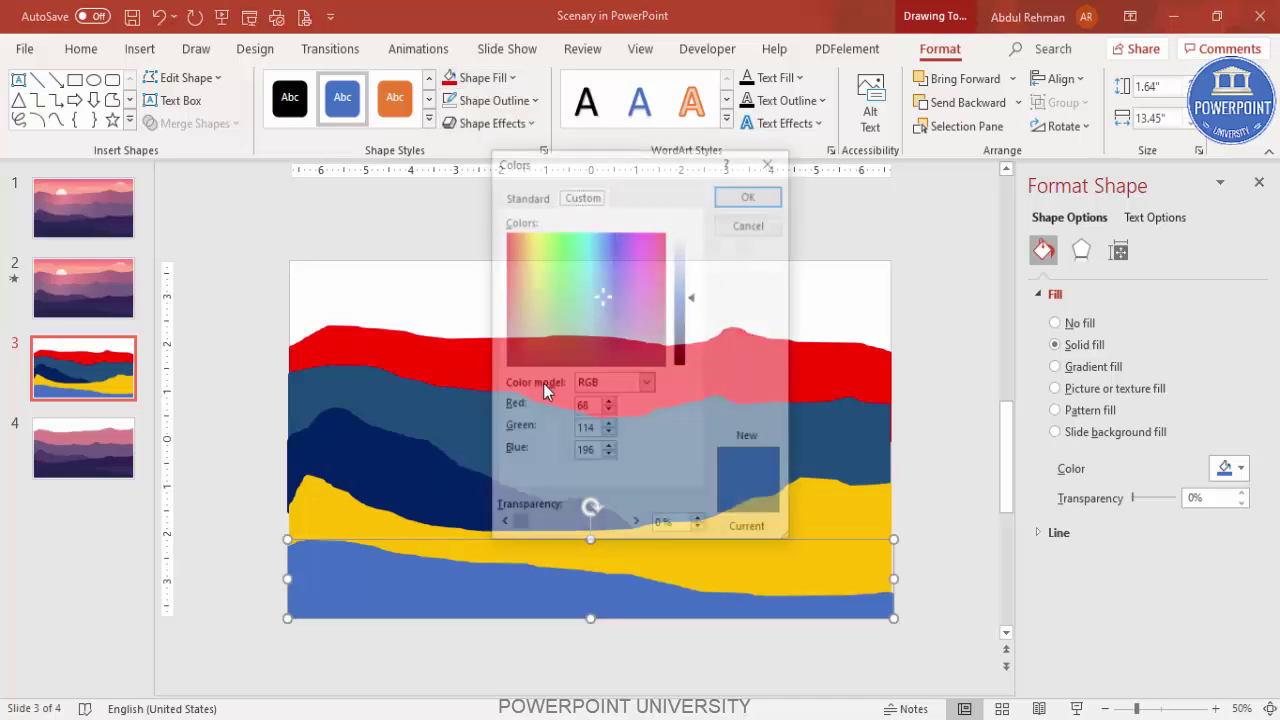
pyautogui.click(518, 203)
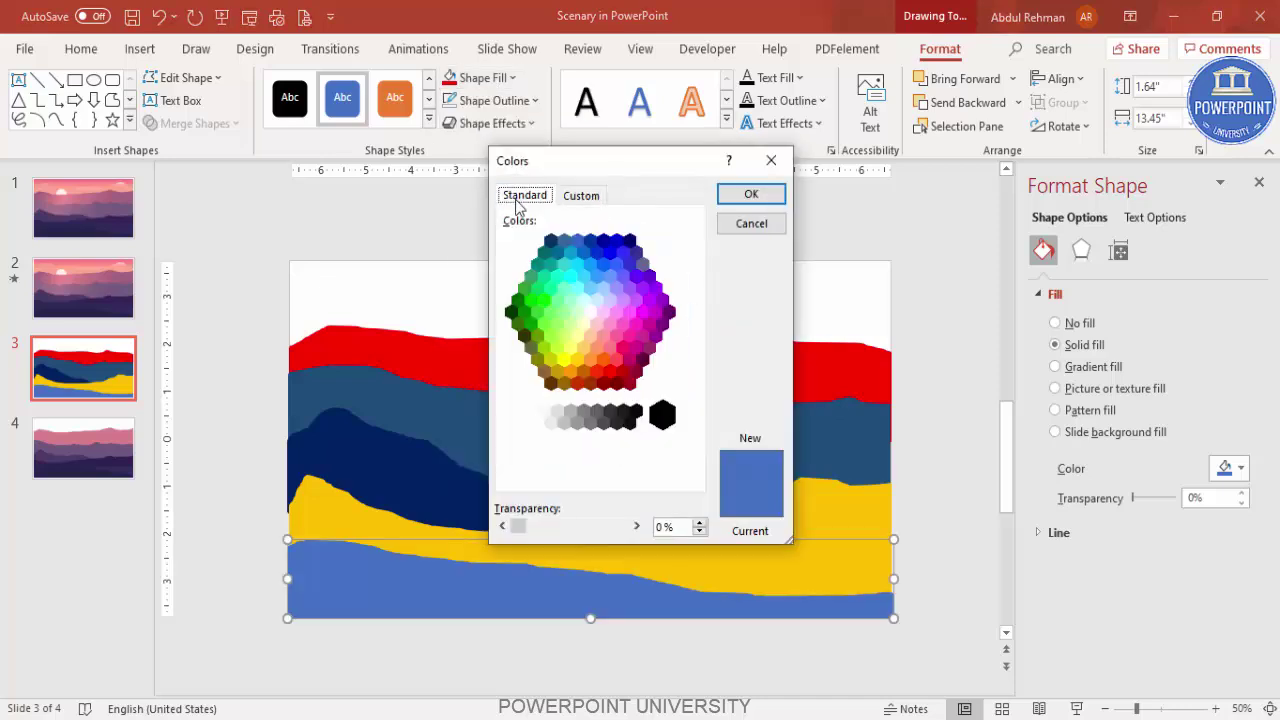
pyautogui.click(669, 312)
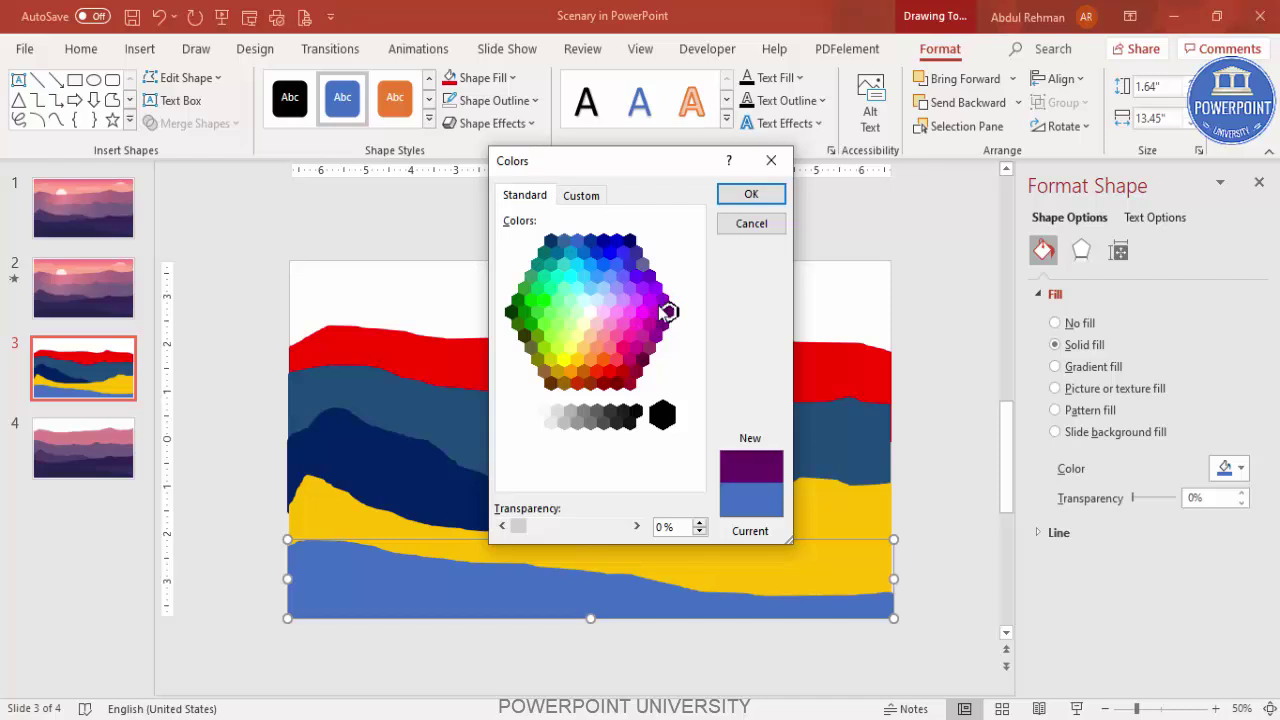
pyautogui.click(590, 196)
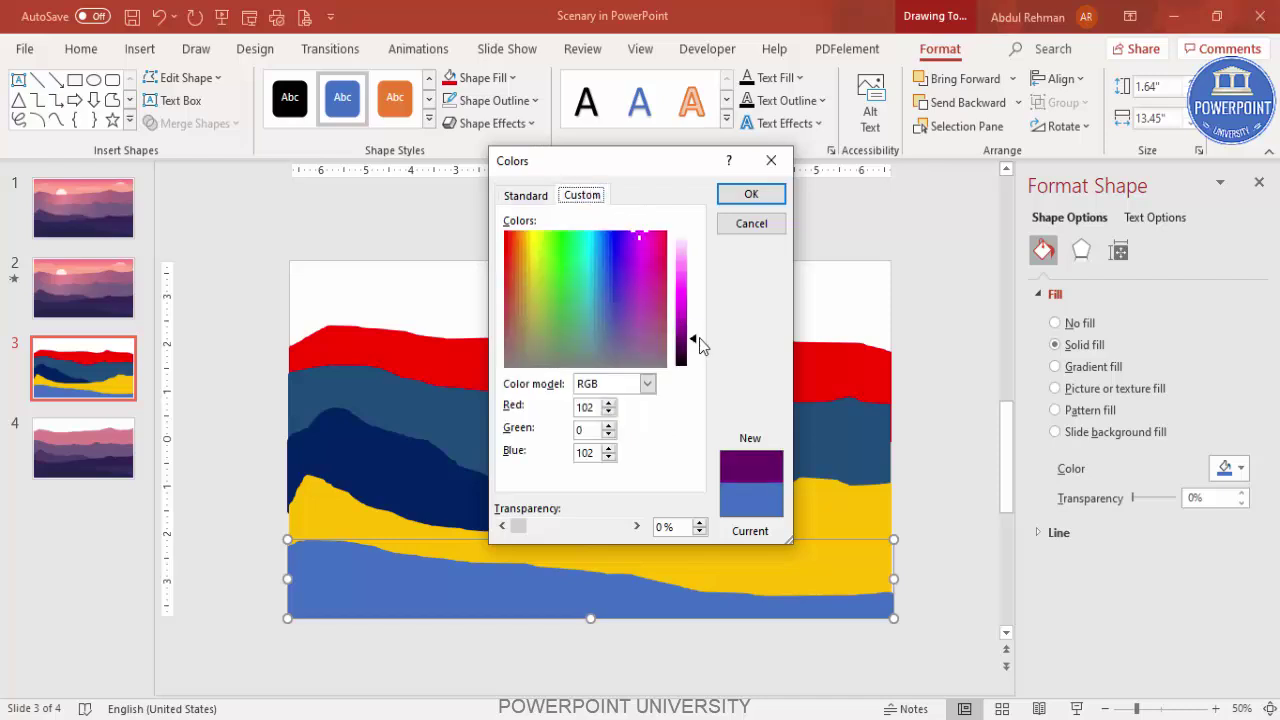
pyautogui.moveTo(694, 340)
pyautogui.mouseDown()
pyautogui.moveTo(691, 360)
pyautogui.moveTo(689, 333)
pyautogui.mouseUp()
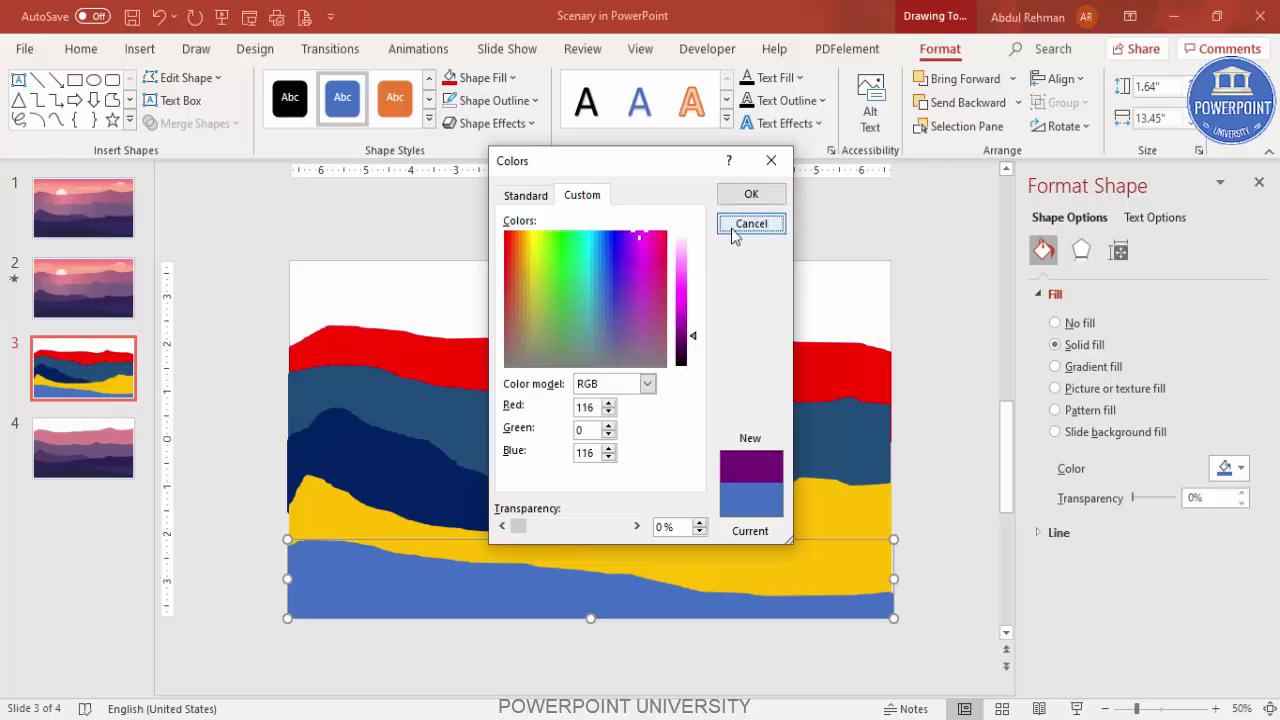
pyautogui.click(750, 223)
pyautogui.click(508, 80)
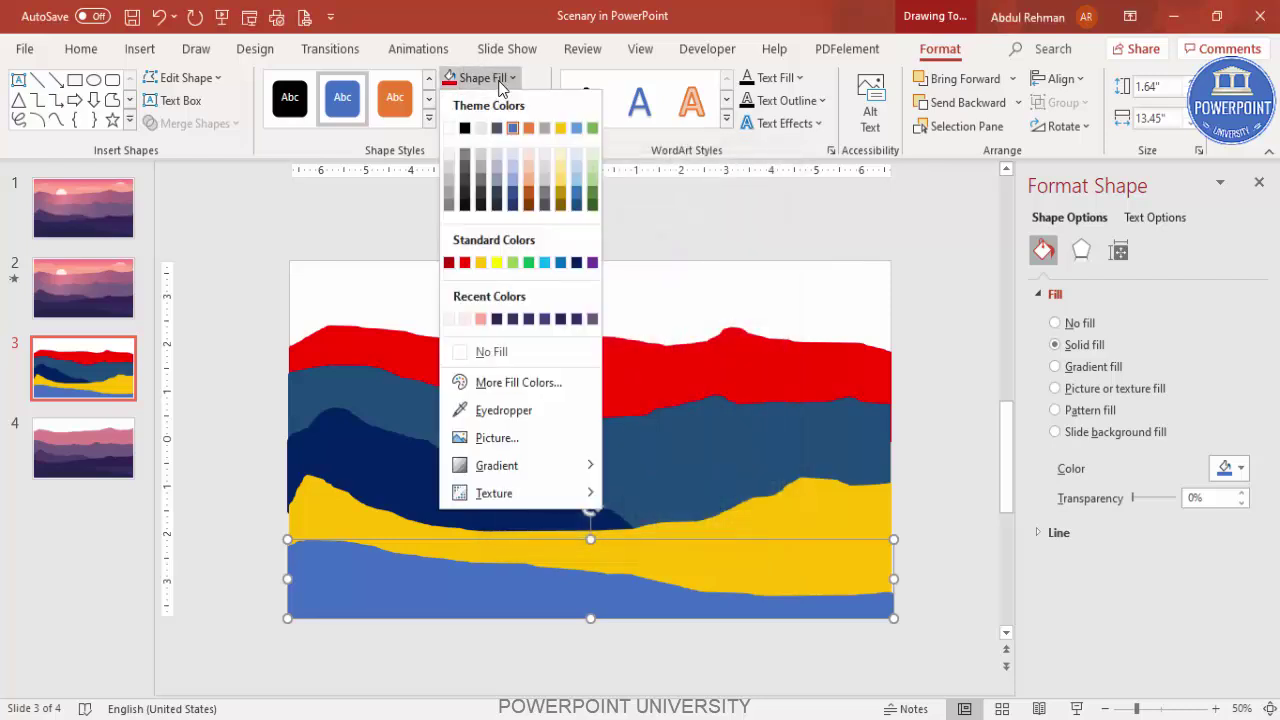
# Step: Fill the bottom hill dark purple and recolour the yellow and navy layers in recent purples
pyautogui.click(497, 320)
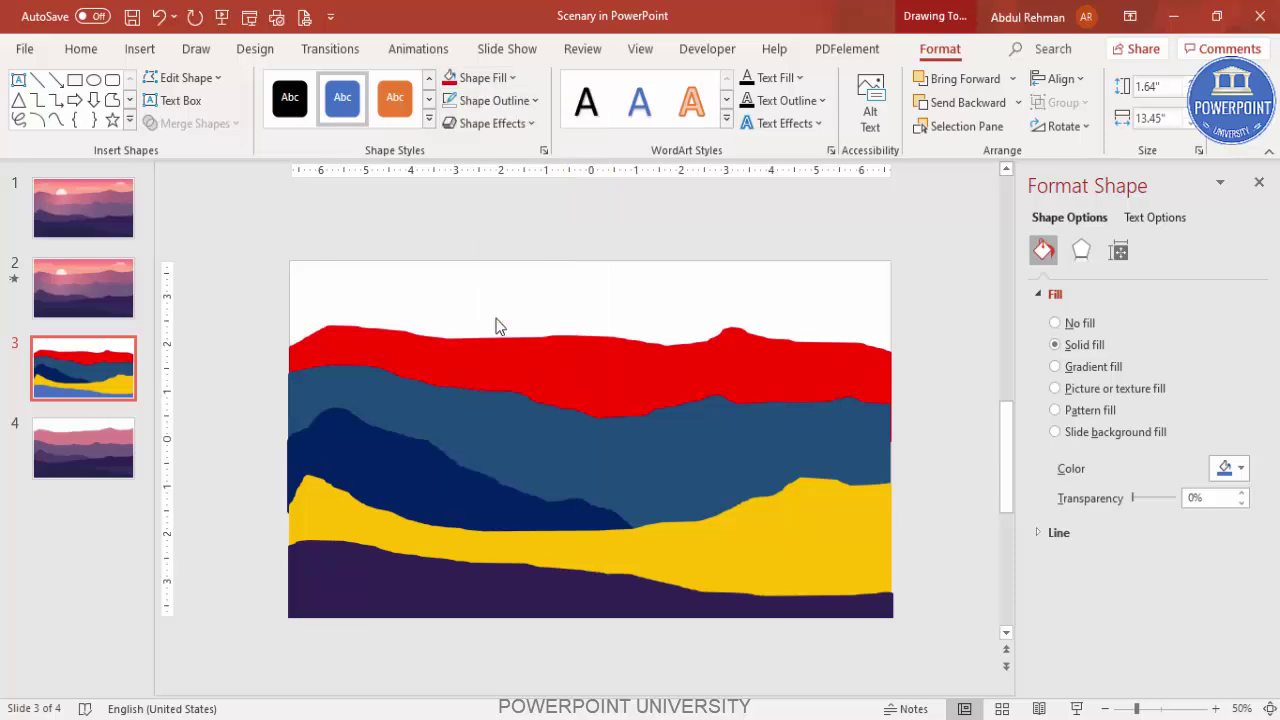
pyautogui.click(754, 531)
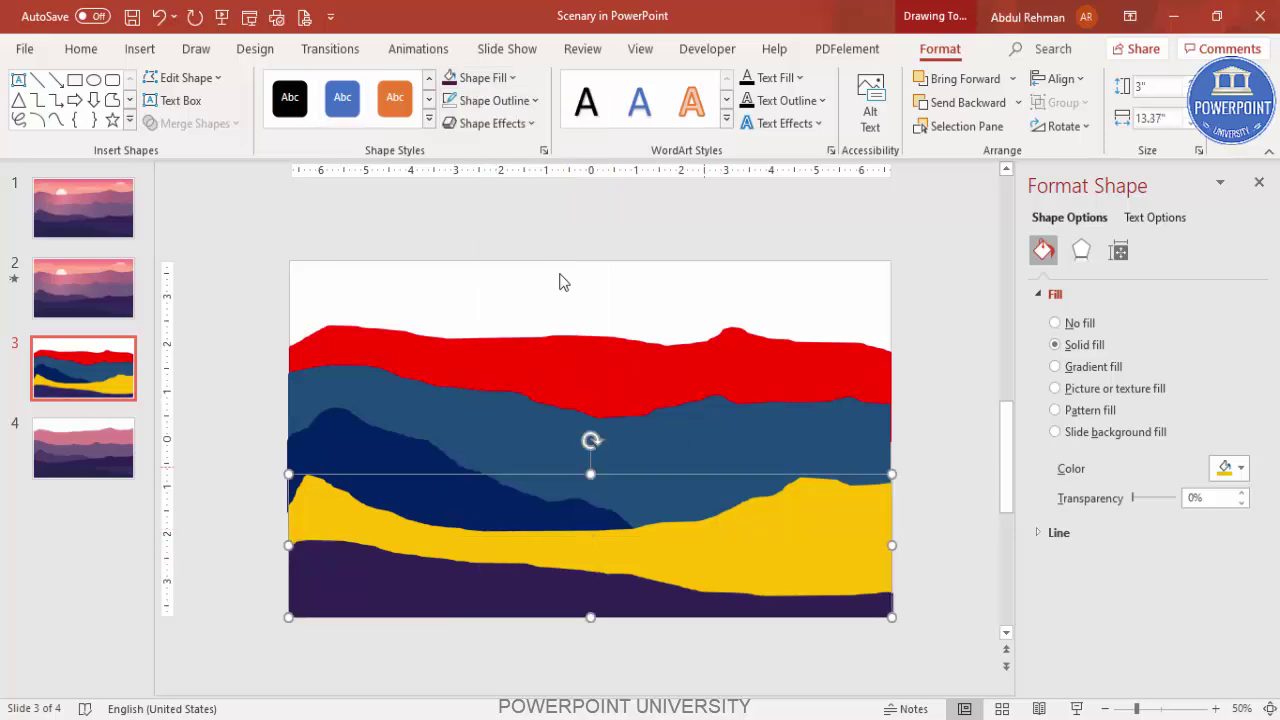
pyautogui.click(505, 78)
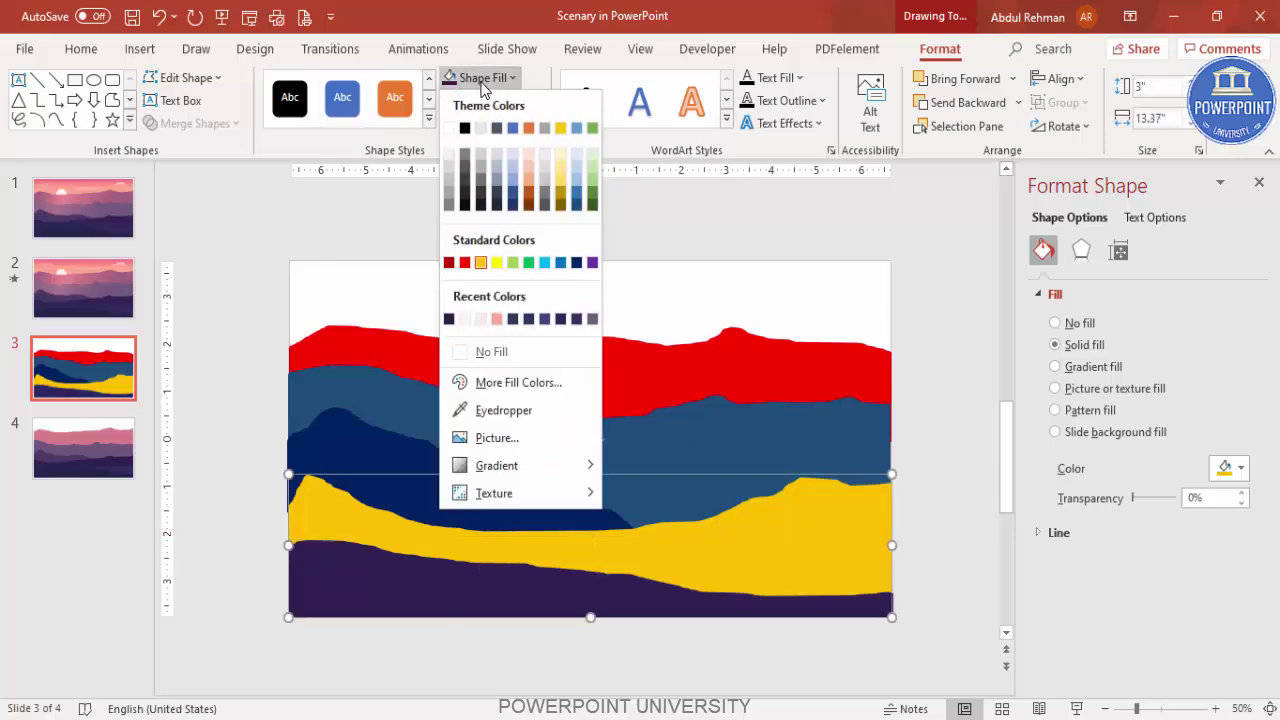
pyautogui.click(529, 320)
pyautogui.click(386, 446)
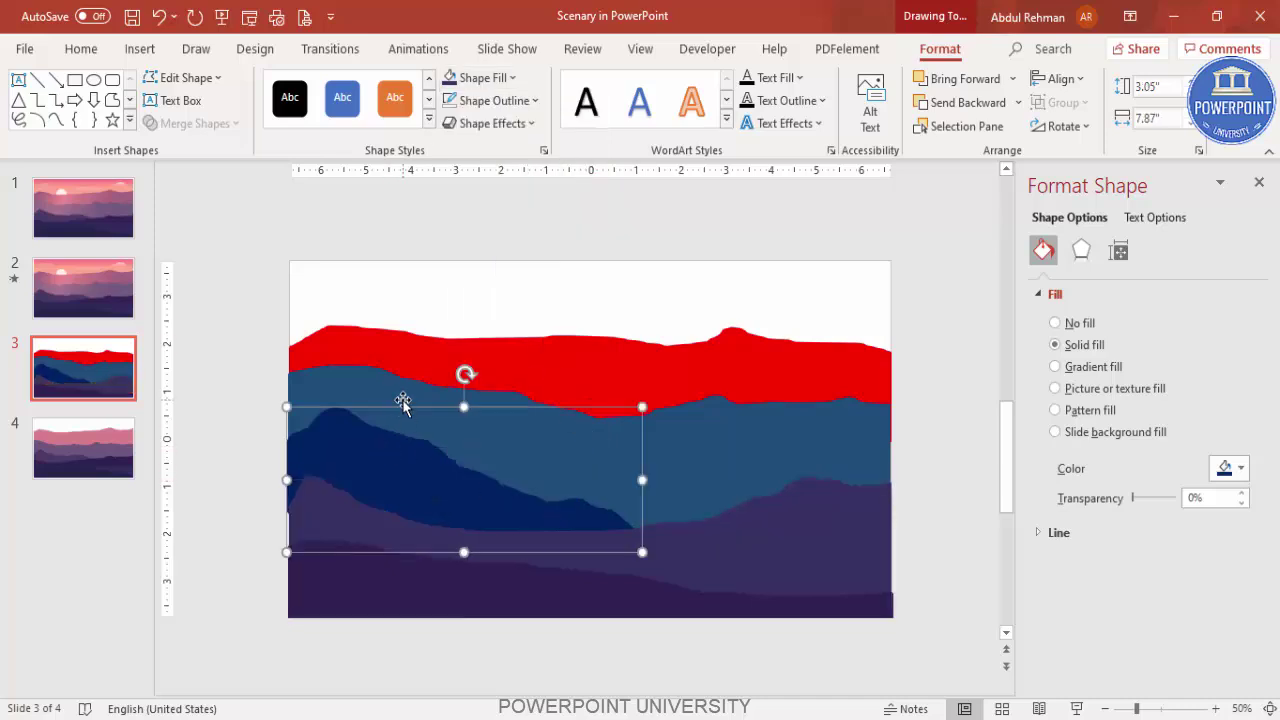
pyautogui.click(505, 78)
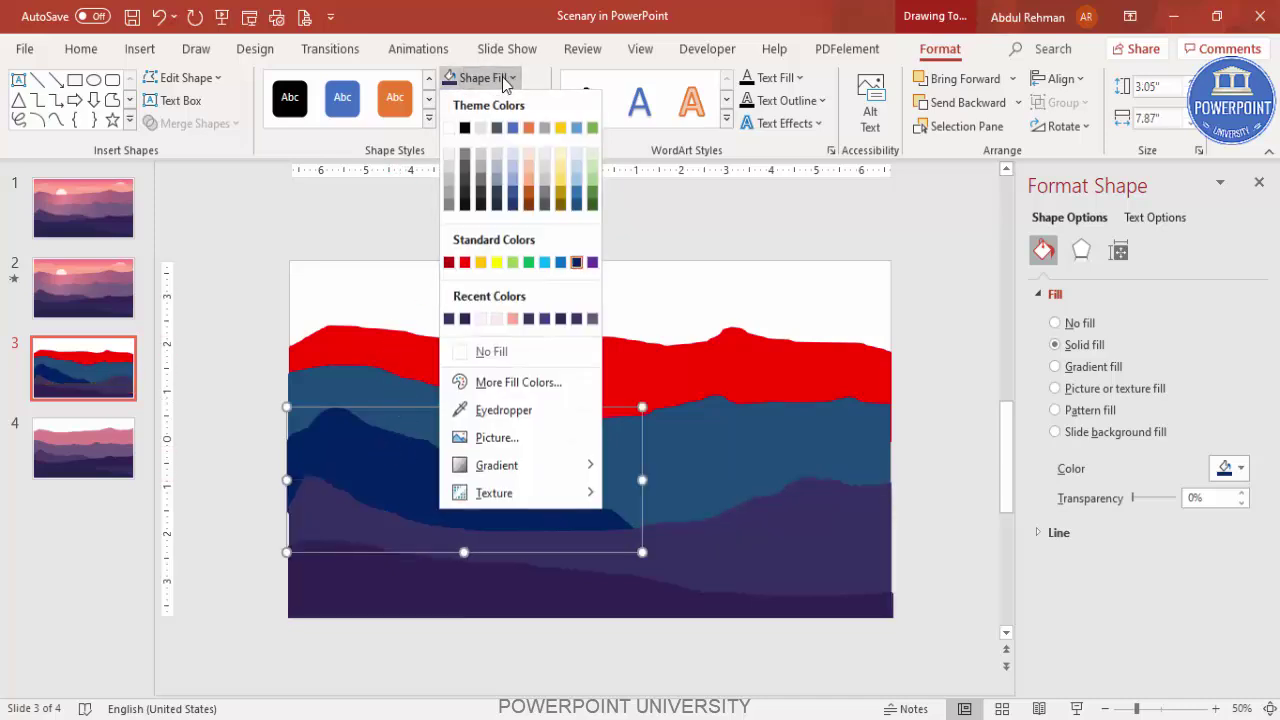
pyautogui.click(544, 320)
# Step: Recolour the blue hill layer mauve and the red top layer salmon
pyautogui.click(632, 438)
pyautogui.click(686, 449)
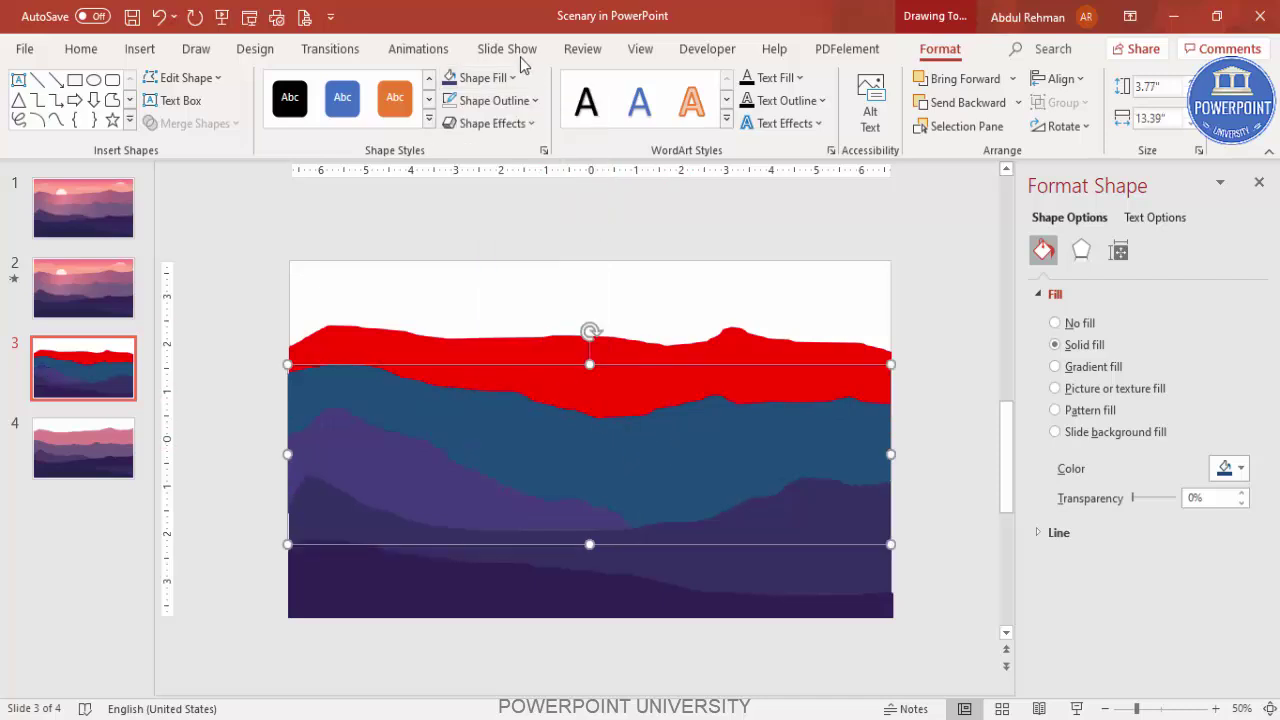
pyautogui.click(513, 85)
pyautogui.click(592, 320)
pyautogui.click(591, 335)
pyautogui.click(523, 337)
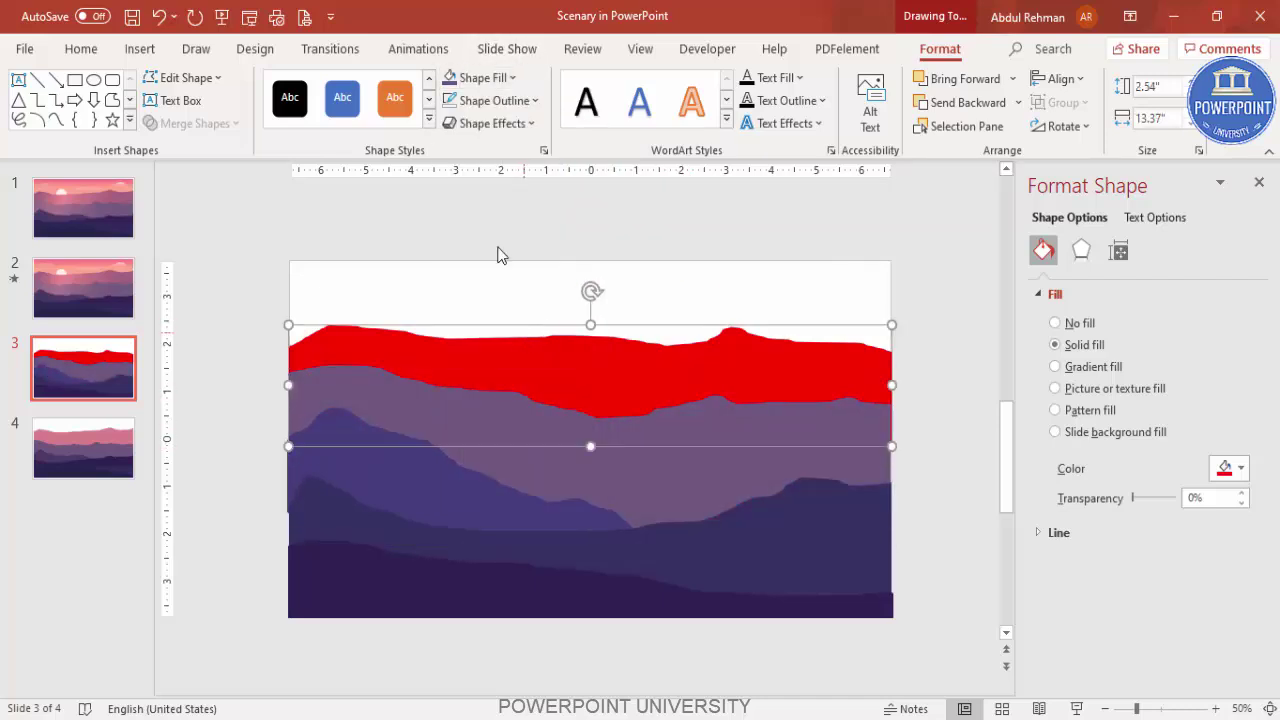
pyautogui.click(470, 85)
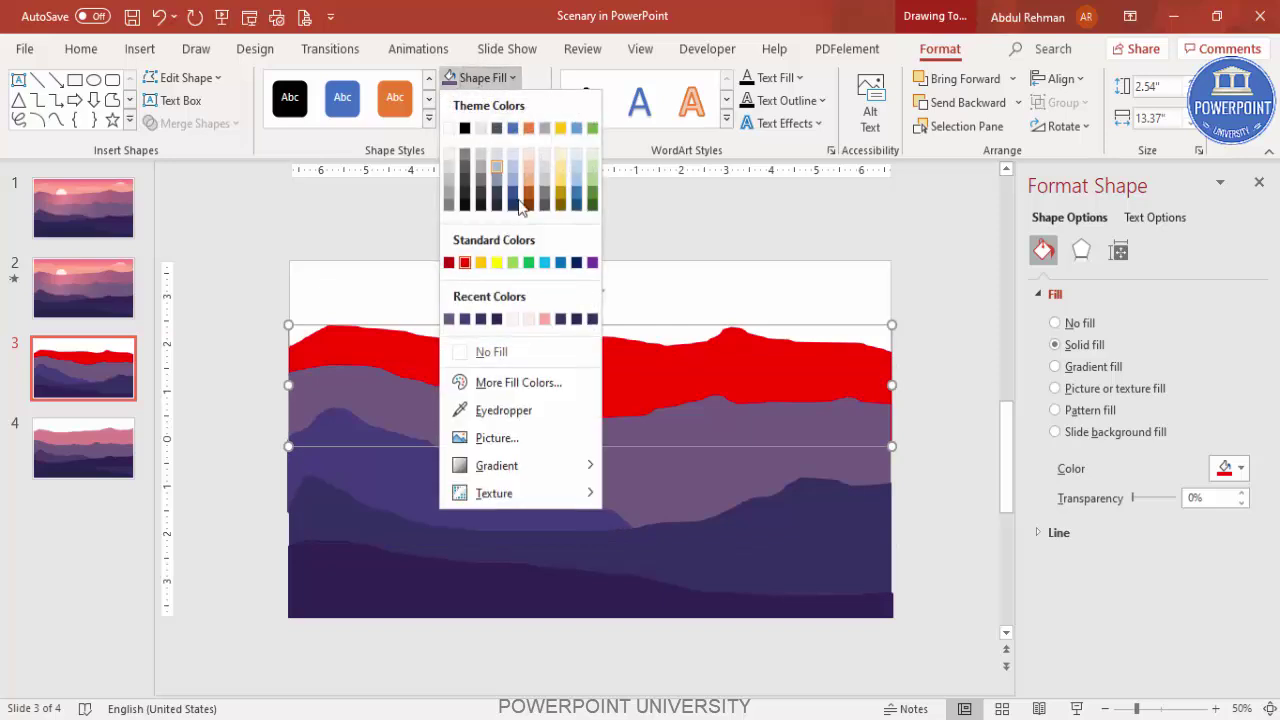
pyautogui.click(545, 320)
pyautogui.click(916, 442)
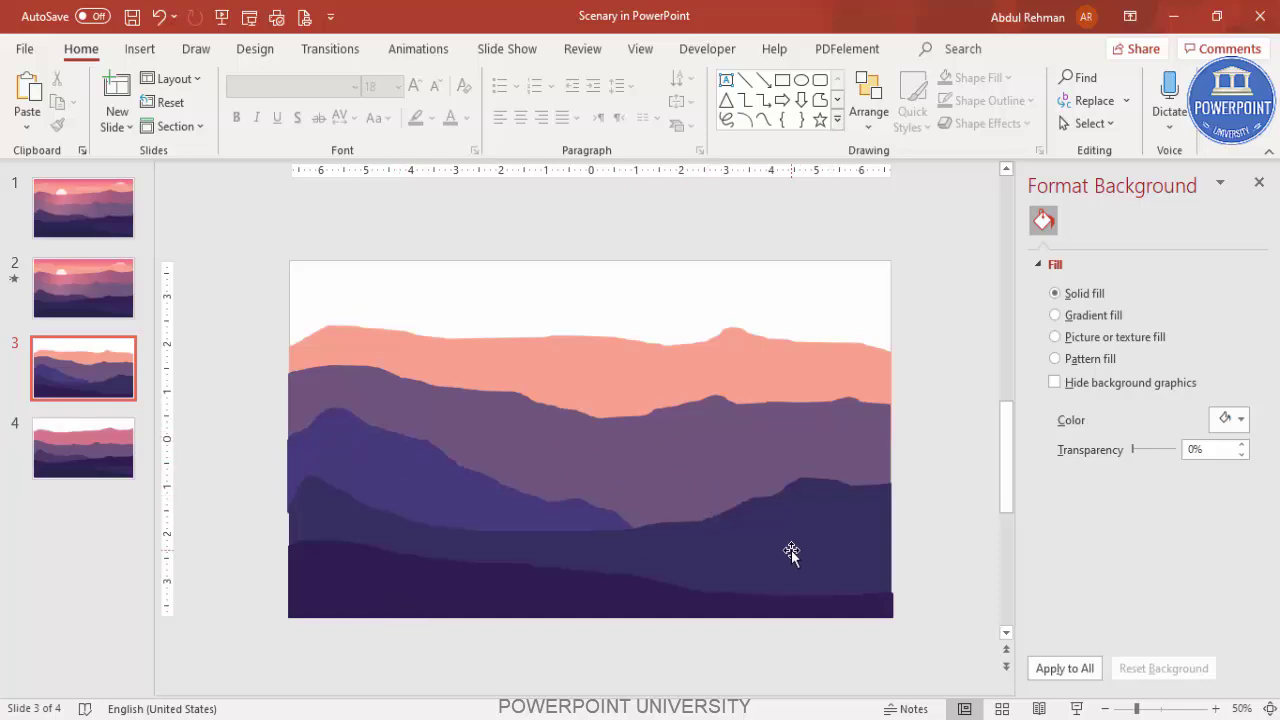
# Step: Give the lower hill a gradient fill with both end stops set to Dark Purple
pyautogui.click(761, 533)
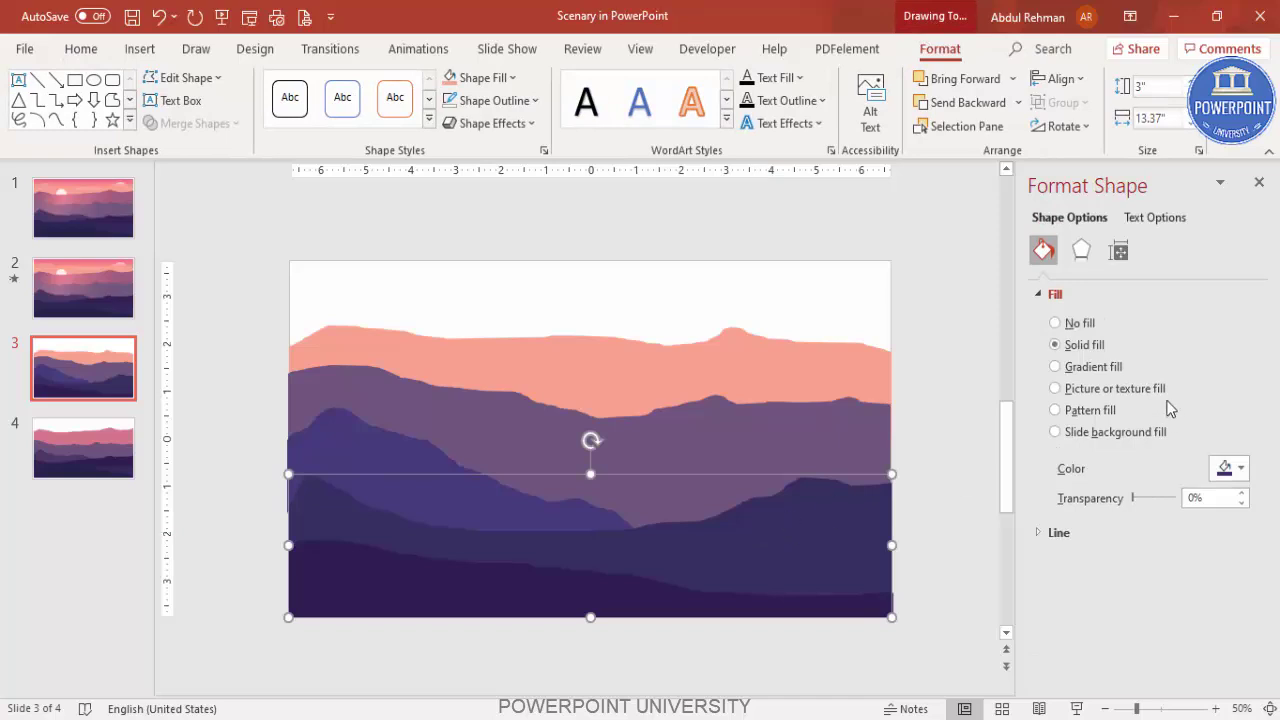
pyautogui.click(1104, 367)
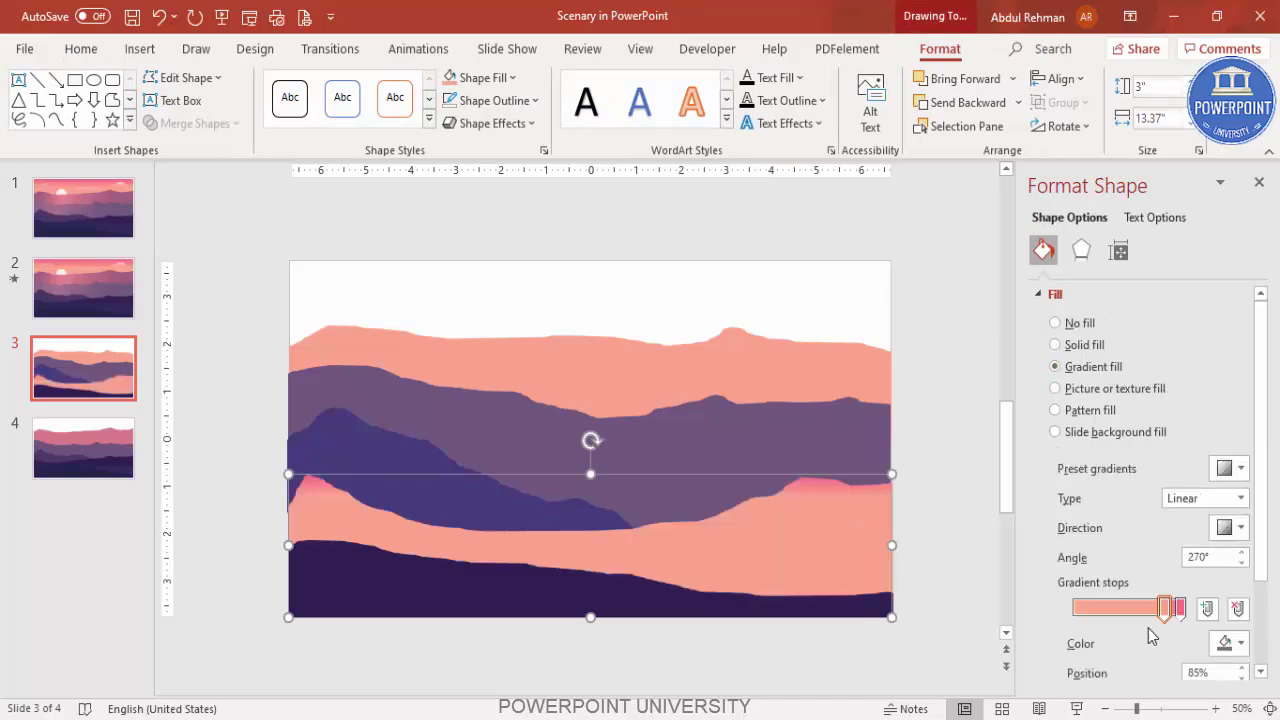
pyautogui.moveTo(1163, 614); pyautogui.dragTo(1080, 609)
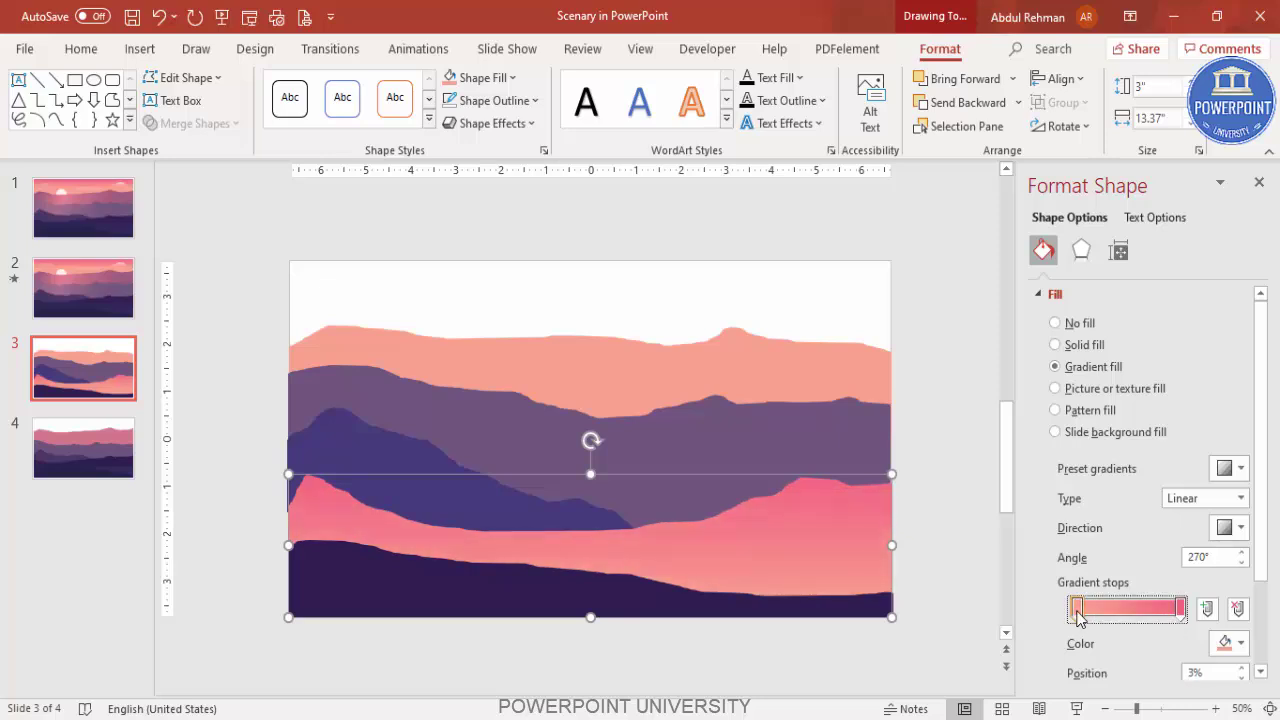
pyautogui.click(1181, 612)
pyautogui.click(1229, 643)
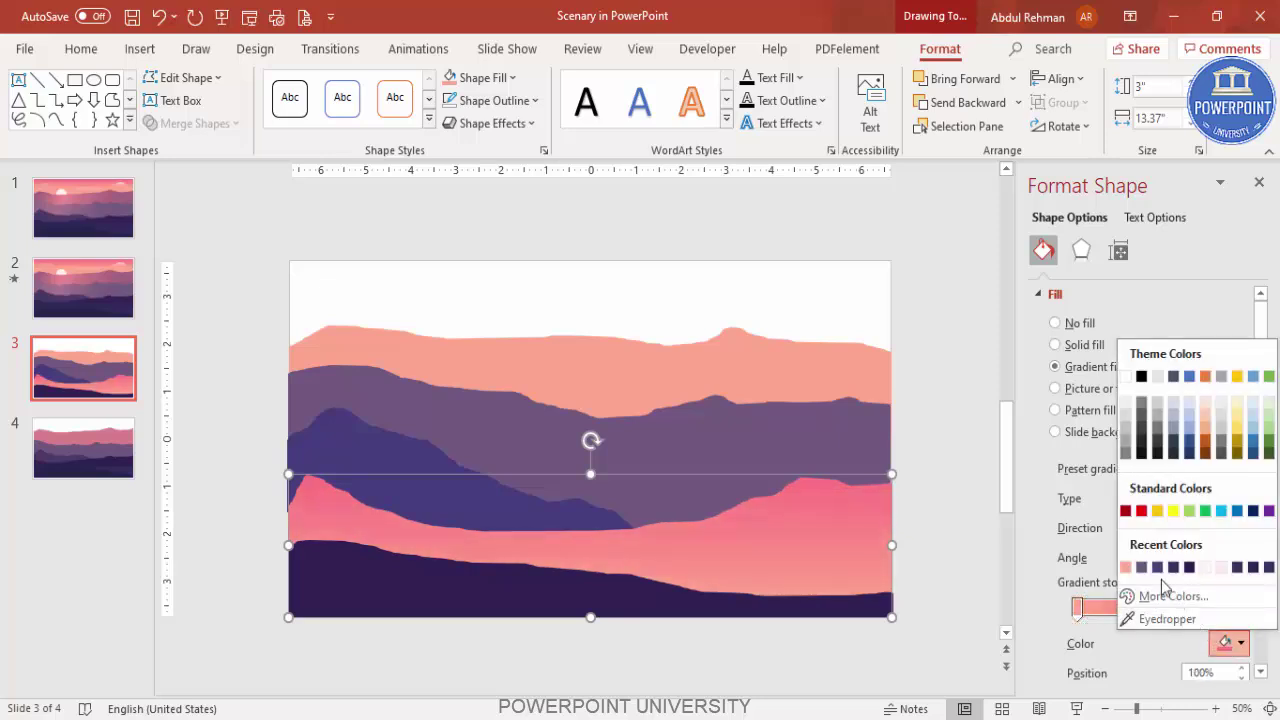
pyautogui.click(1174, 568)
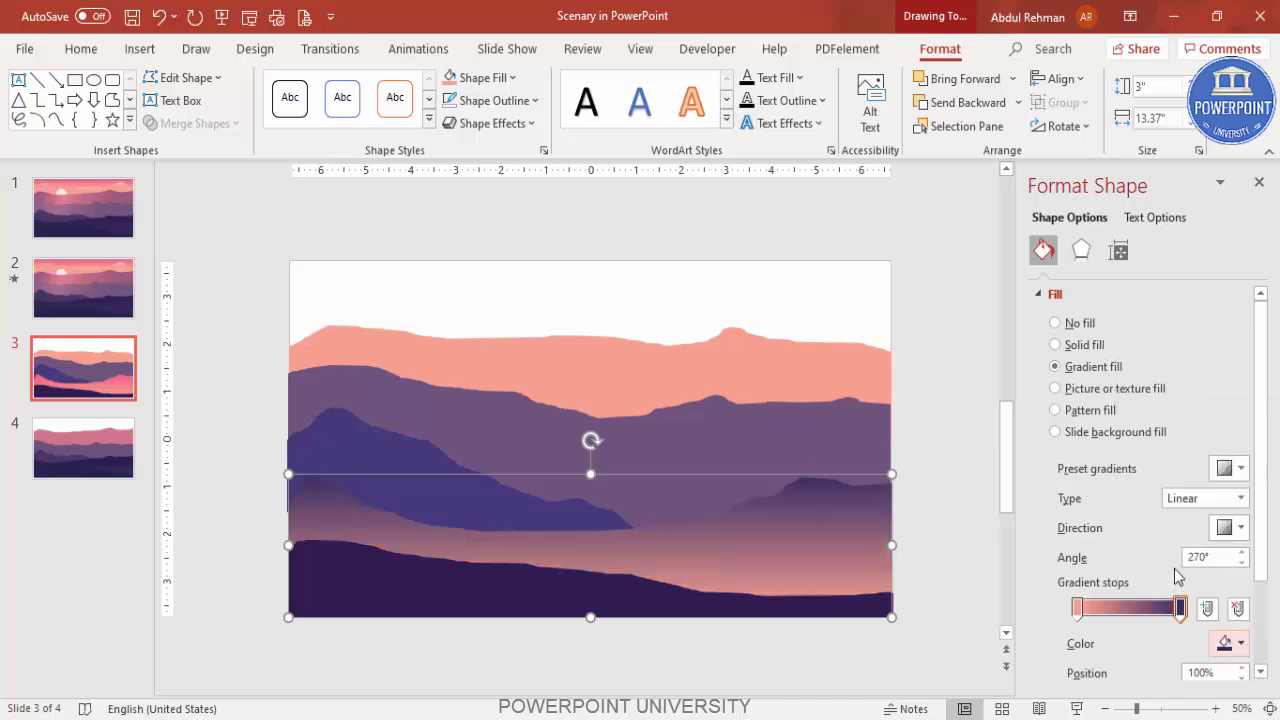
pyautogui.click(1078, 608)
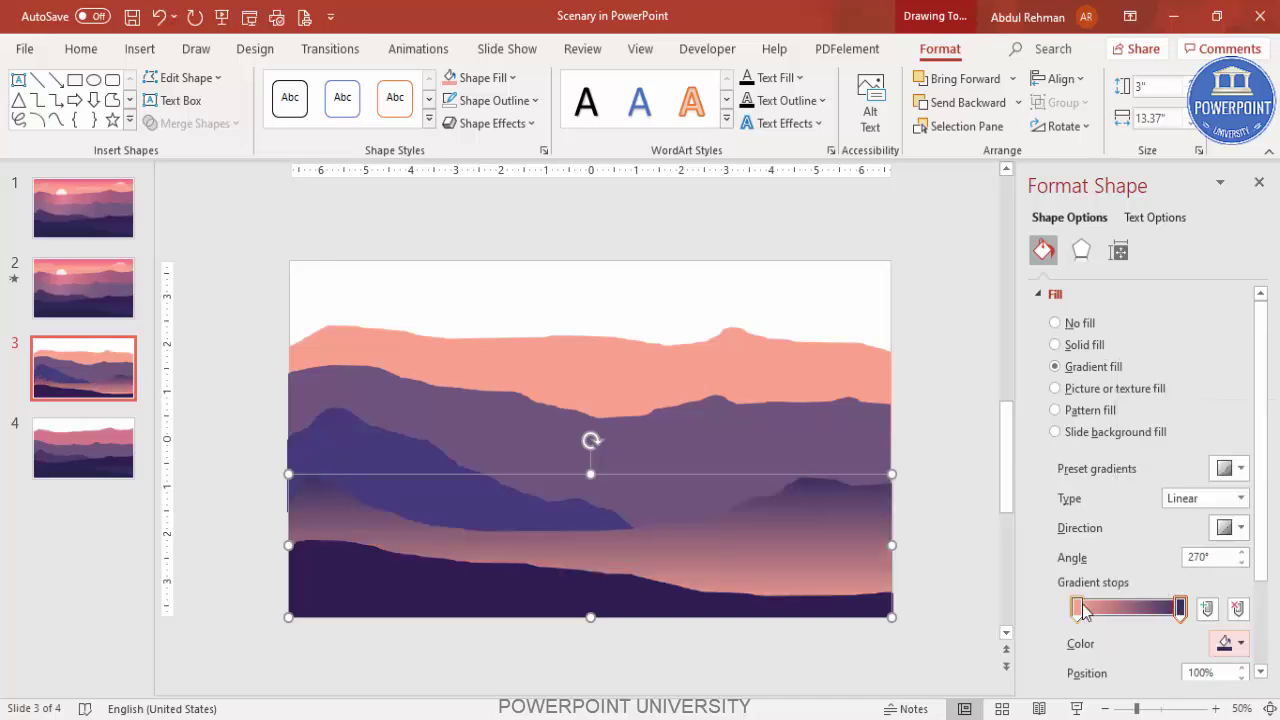
pyautogui.click(1229, 643)
pyautogui.click(1125, 568)
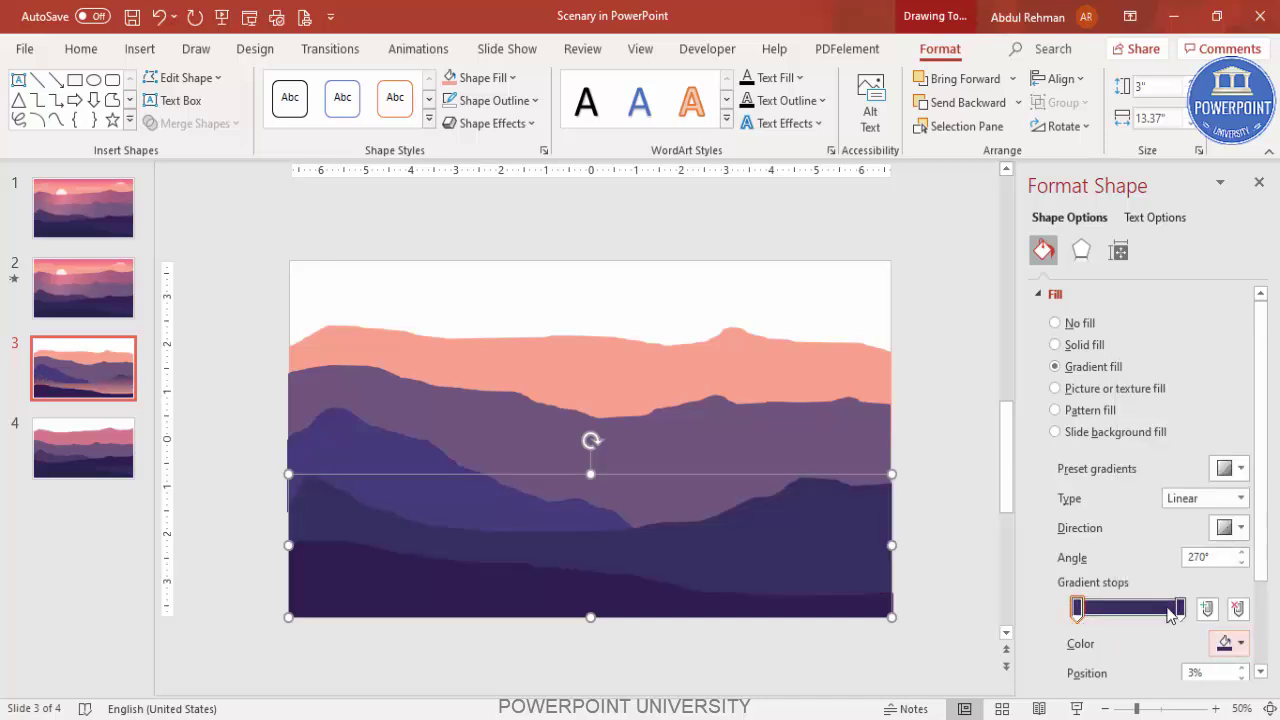
# Step: Lighten the left gradient stop to a custom purple (RGB 72, 64, 128)
pyautogui.click(1229, 643)
pyautogui.click(1174, 597)
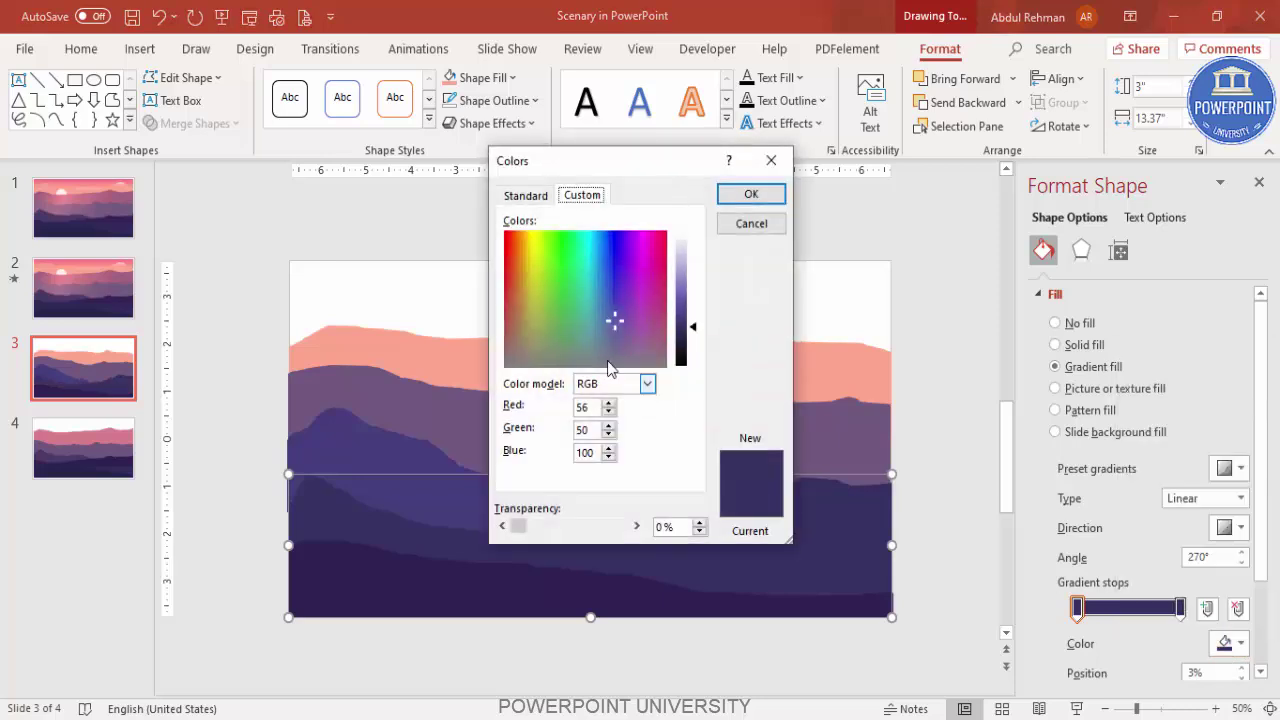
pyautogui.moveTo(692, 329); pyautogui.dragTo(689, 316)
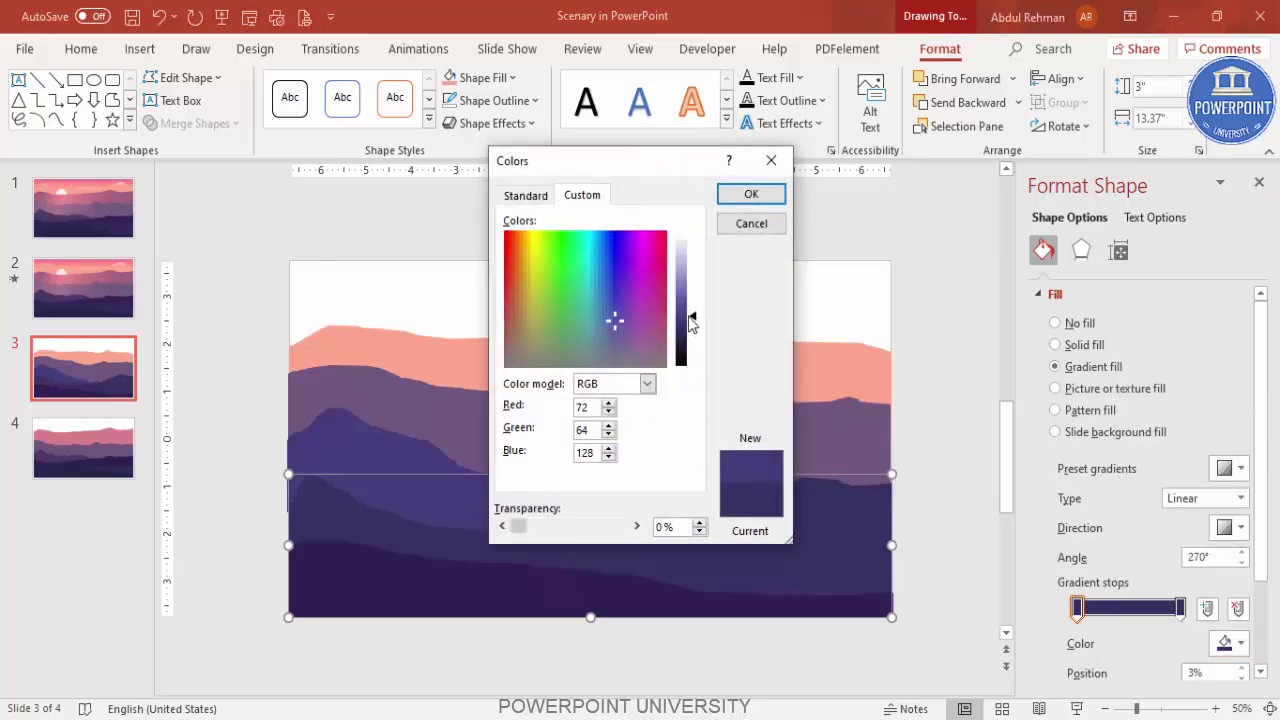
pyautogui.click(746, 199)
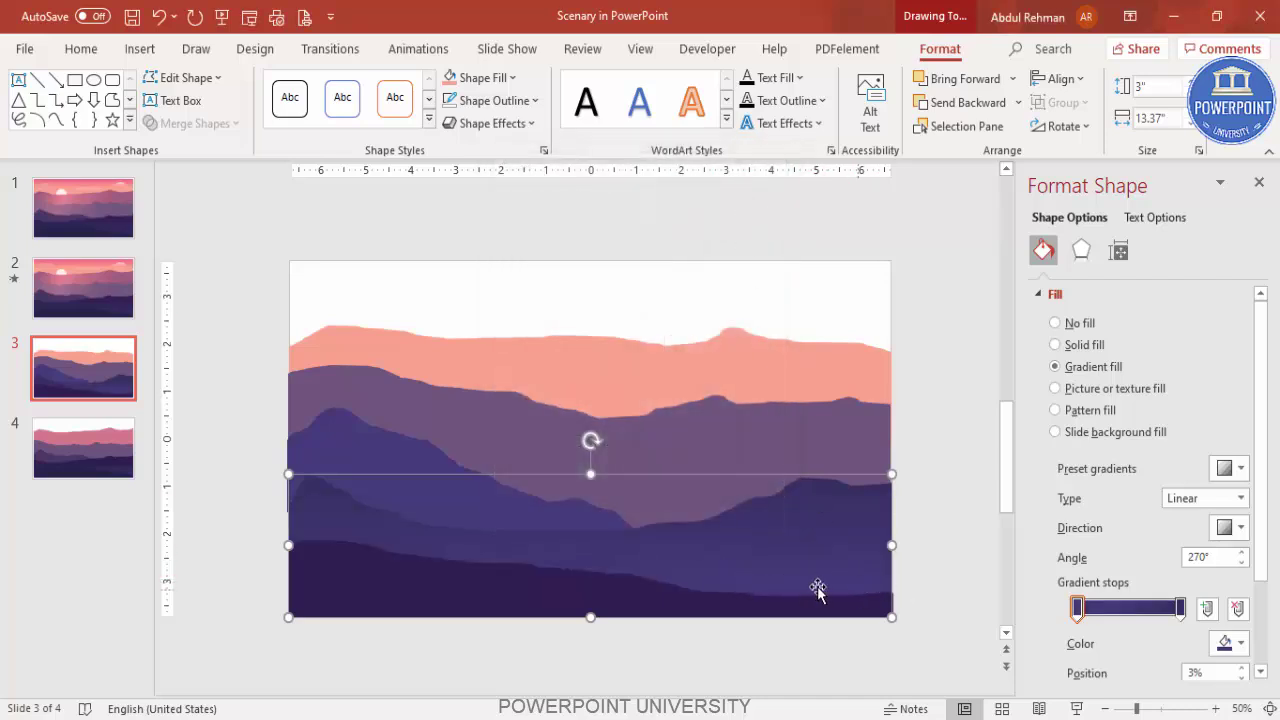
pyautogui.click(911, 566)
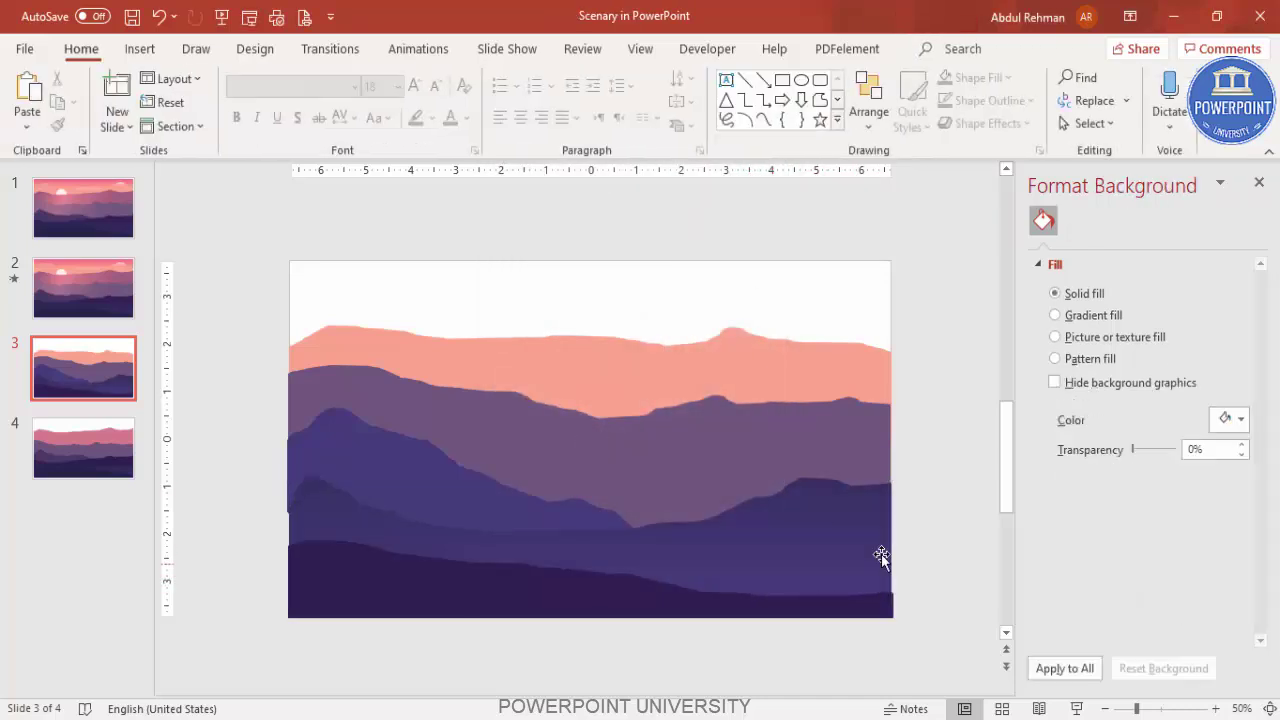
# Step: Give the mauve hill a radial gradient with a widened salmon pink first stop
pyautogui.click(567, 418)
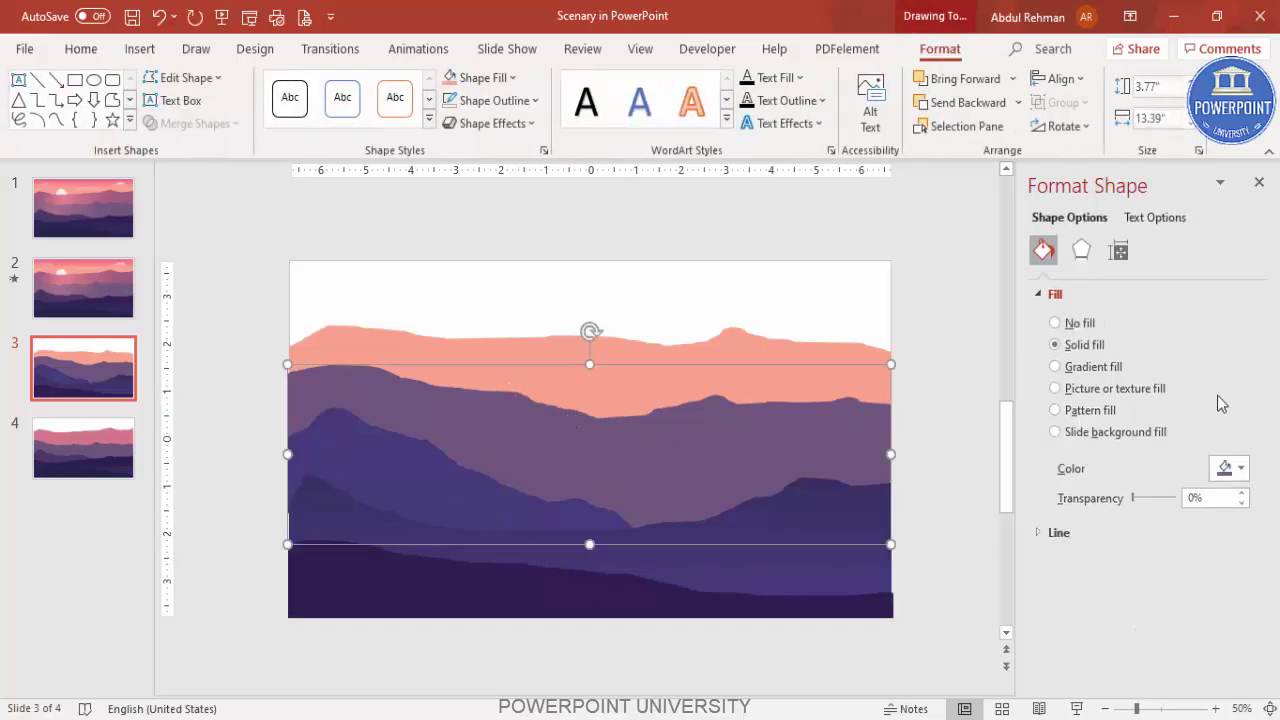
pyautogui.click(1093, 367)
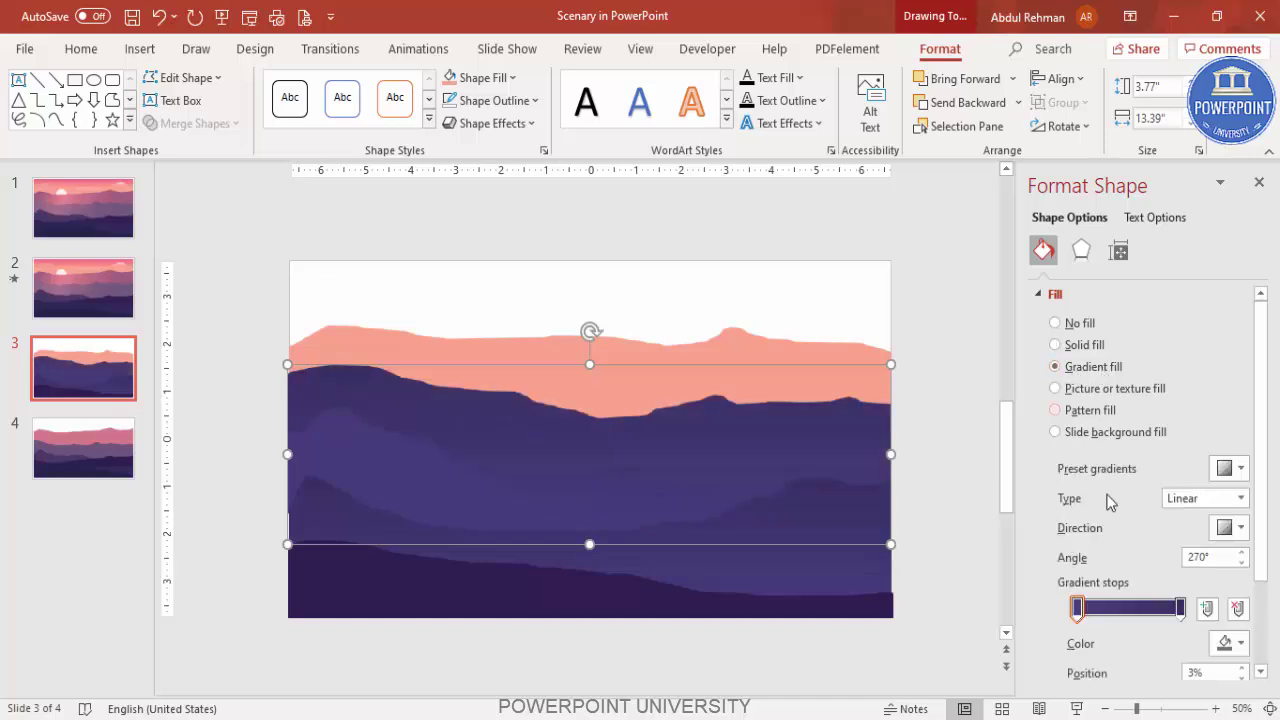
pyautogui.click(1240, 498)
pyautogui.click(1197, 536)
pyautogui.click(1231, 528)
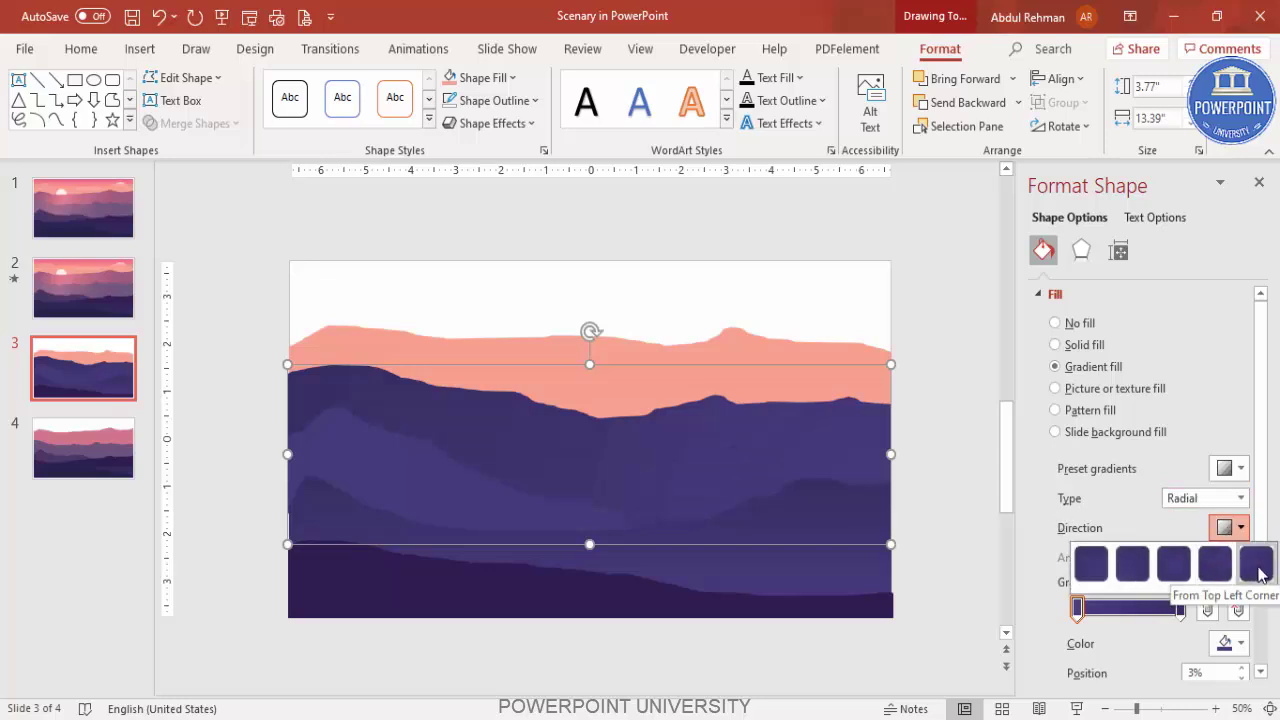
pyautogui.click(1130, 569)
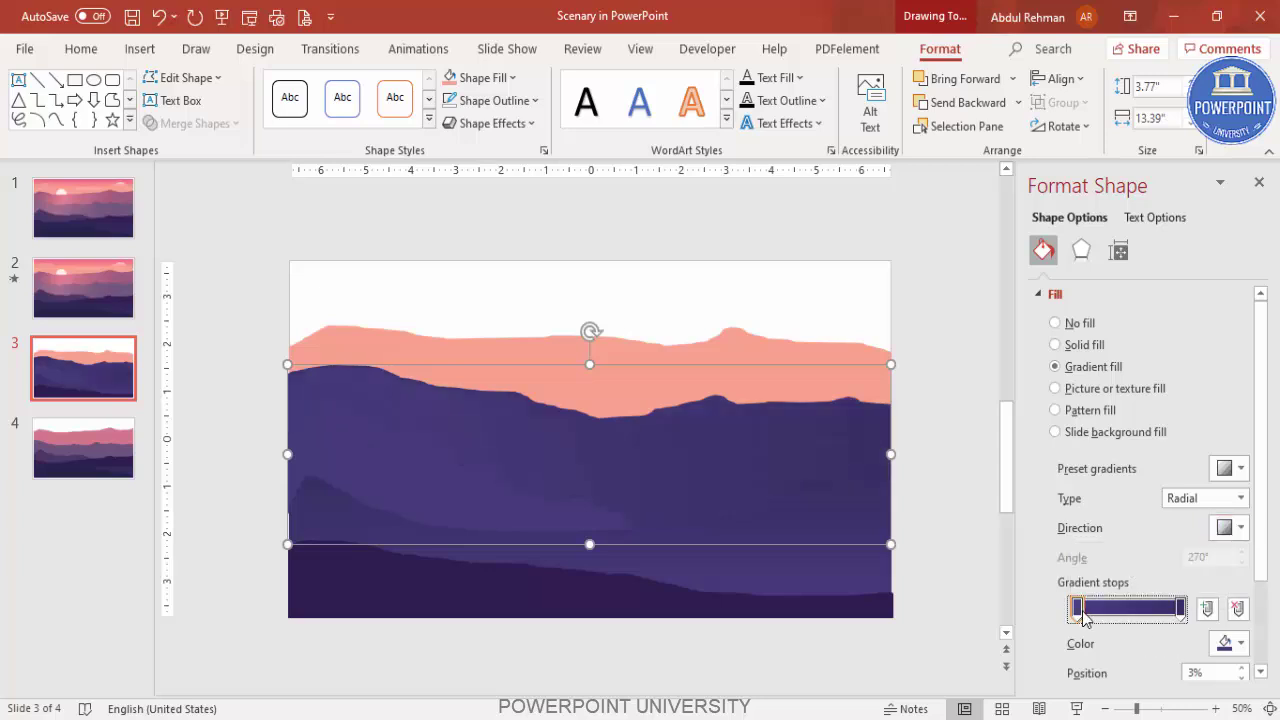
pyautogui.click(1231, 644)
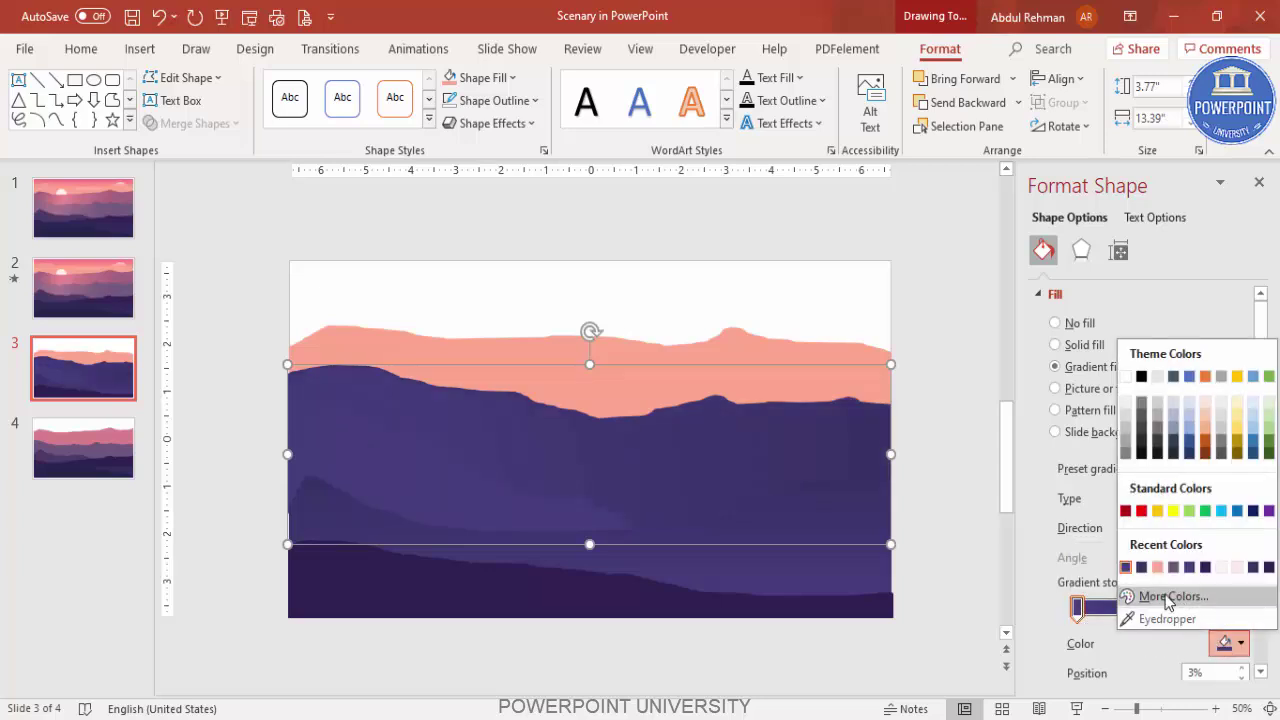
pyautogui.click(1157, 567)
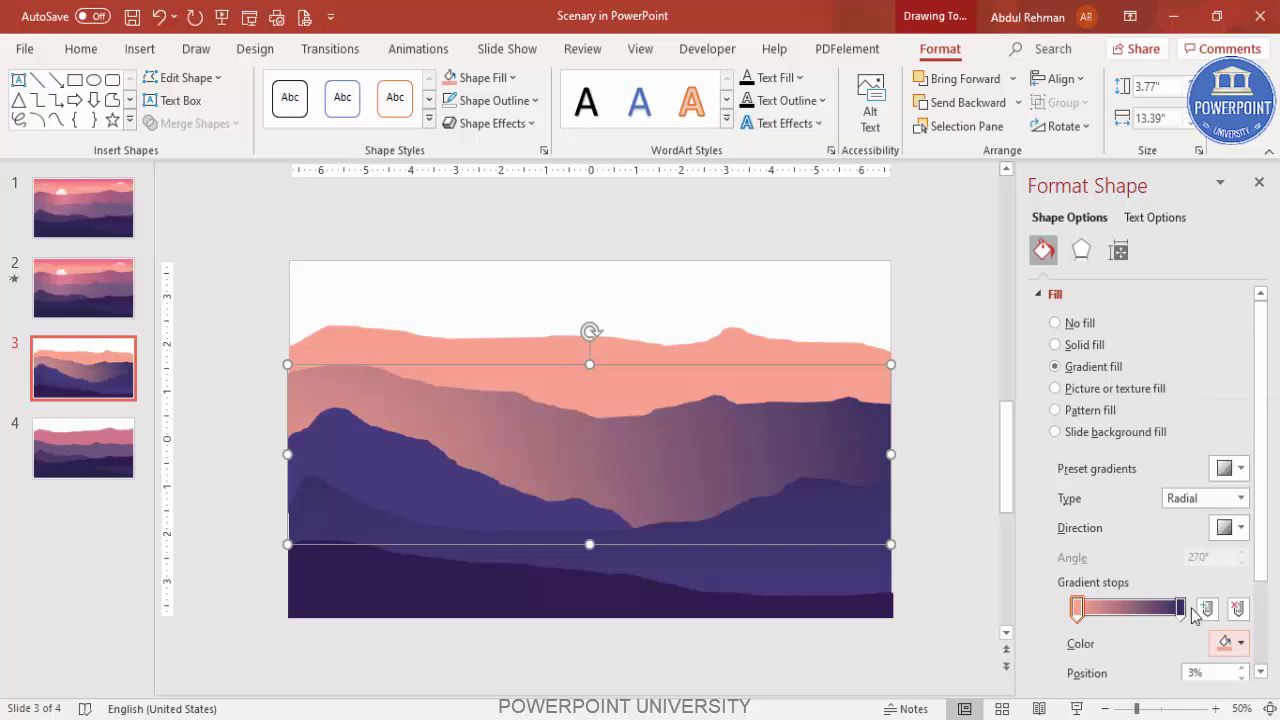
pyautogui.moveTo(1080, 614); pyautogui.dragTo(1114, 608)
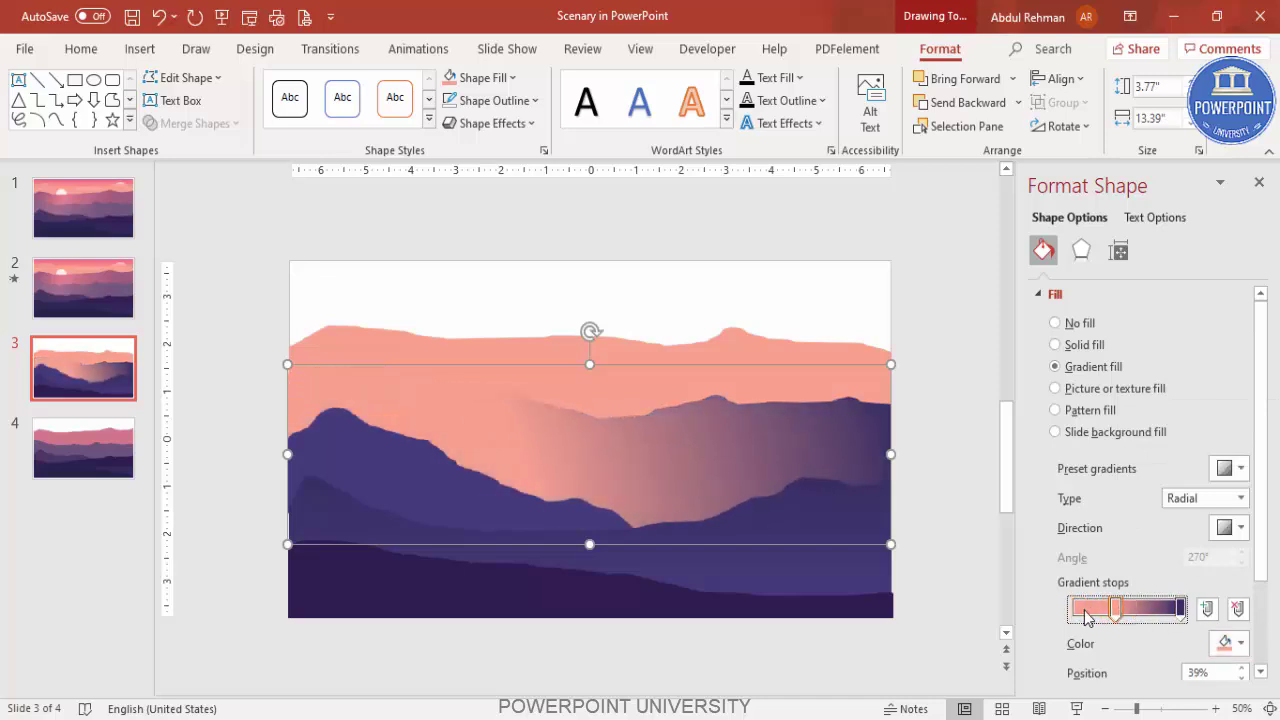
# Step: Set the other stops to dark blue at 81% and purple at 39%, then select the top ridge
pyautogui.click(1234, 645)
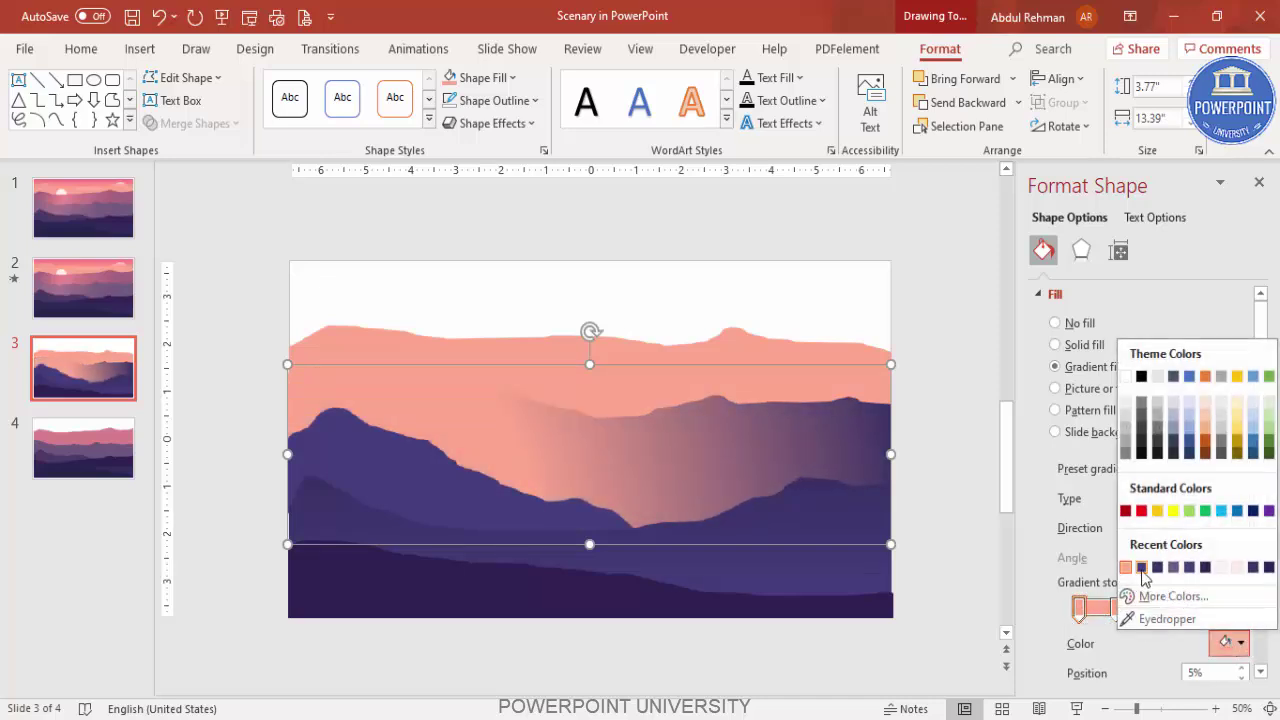
pyautogui.click(1141, 568)
pyautogui.moveTo(1181, 608); pyautogui.dragTo(1160, 614)
pyautogui.click(1115, 608)
pyautogui.click(1234, 643)
pyautogui.click(1170, 597)
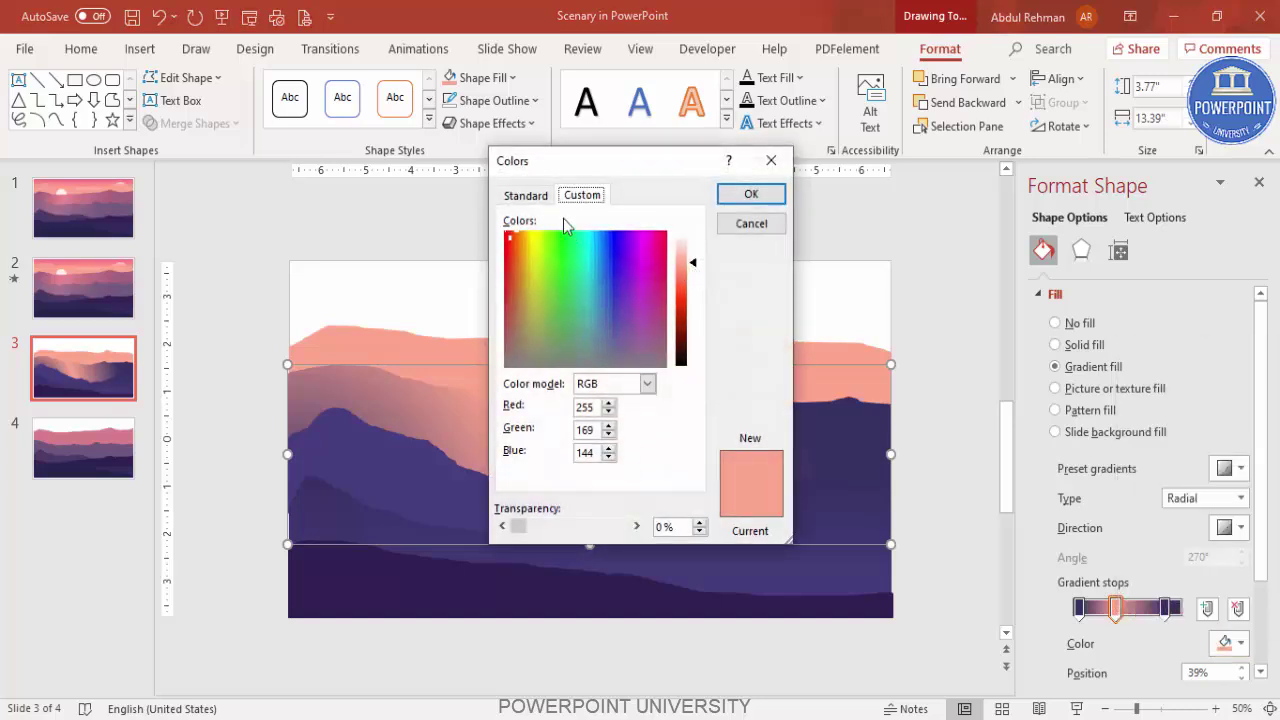
pyautogui.click(522, 196)
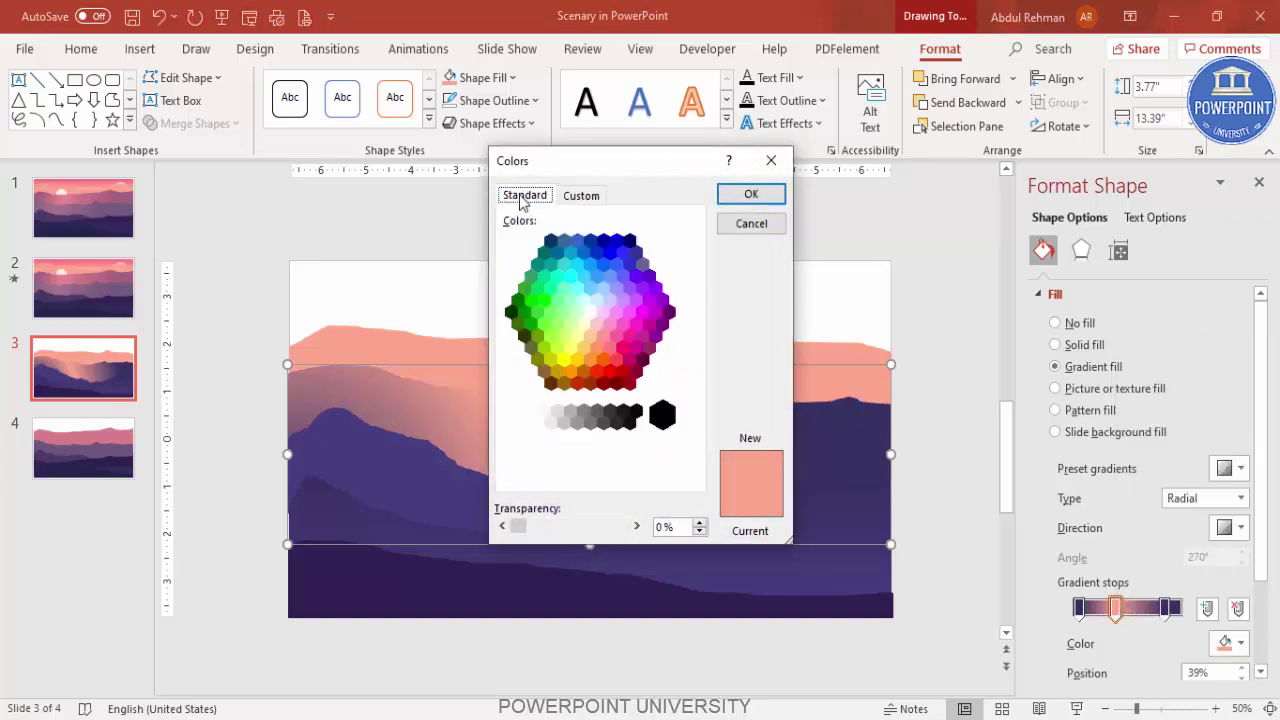
pyautogui.click(665, 306)
pyautogui.click(650, 301)
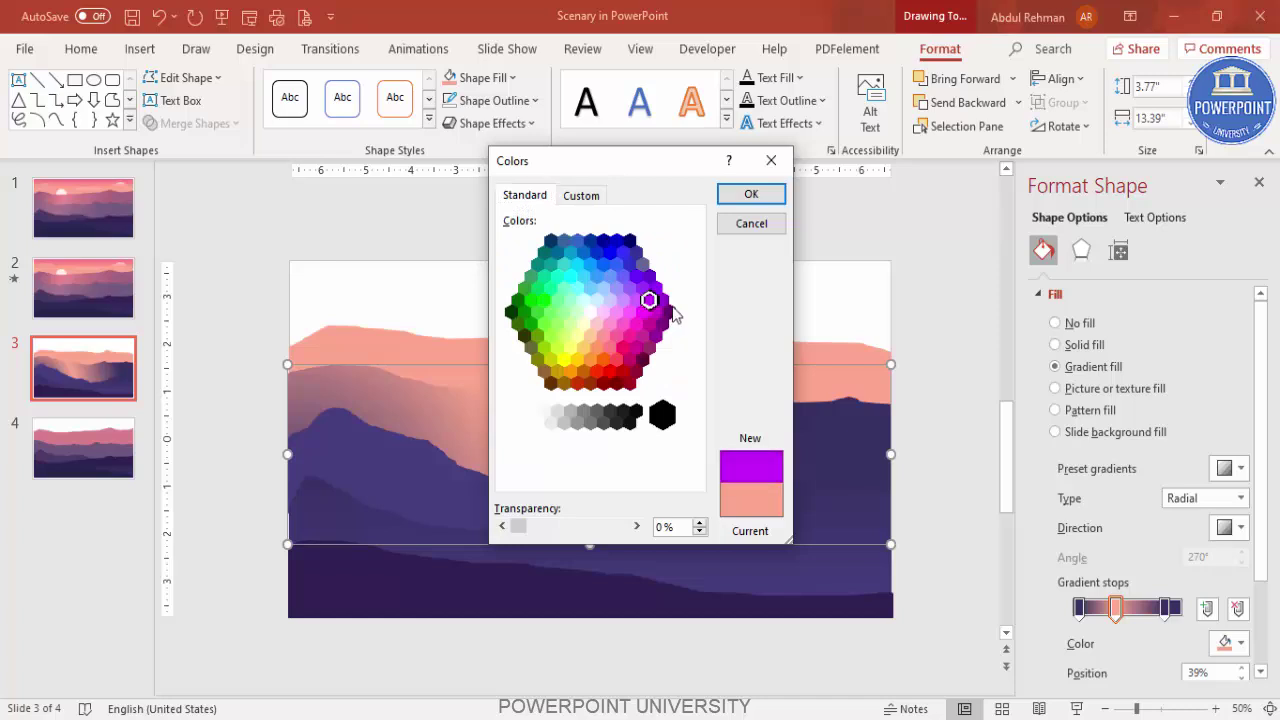
pyautogui.click(669, 310)
pyautogui.click(749, 193)
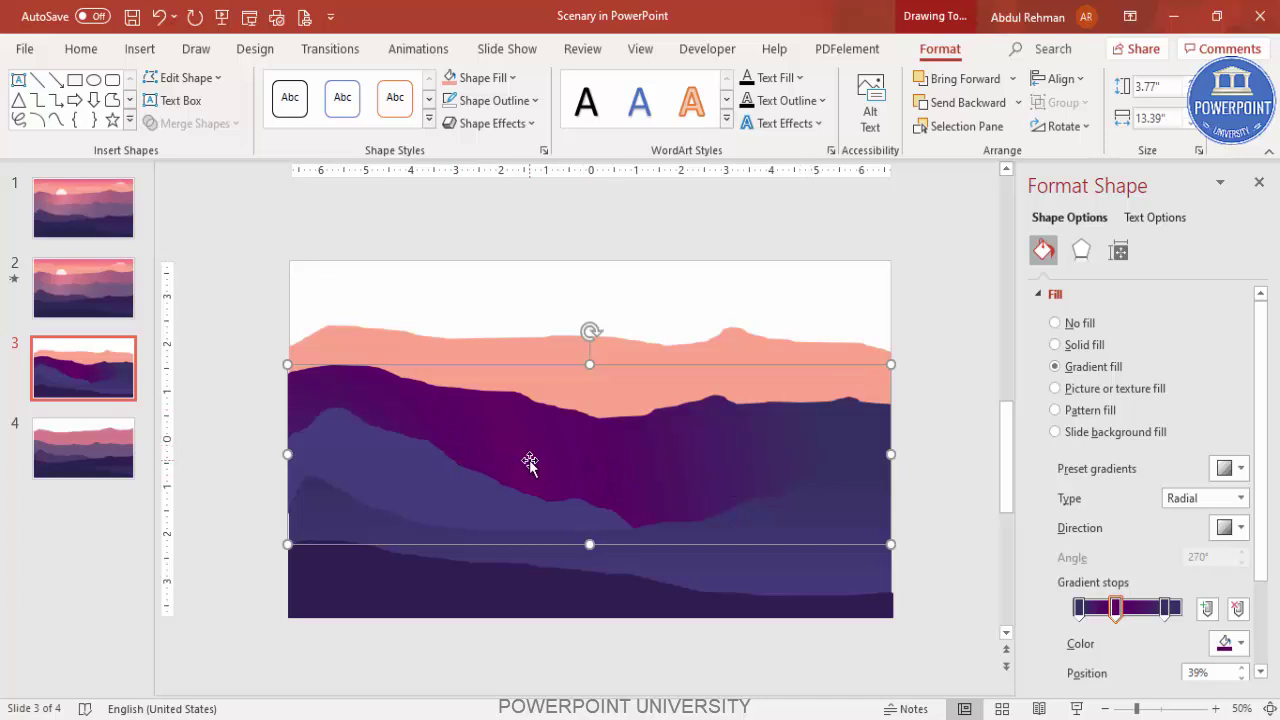
pyautogui.click(941, 458)
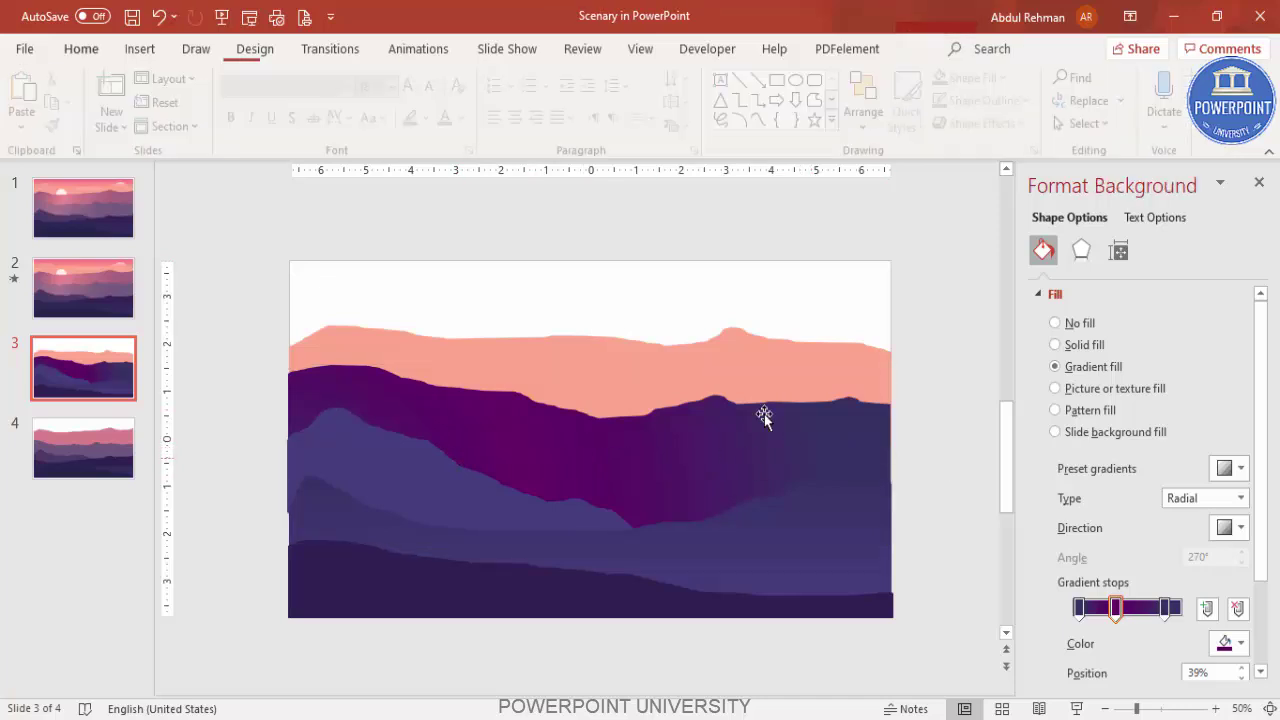
pyautogui.click(527, 358)
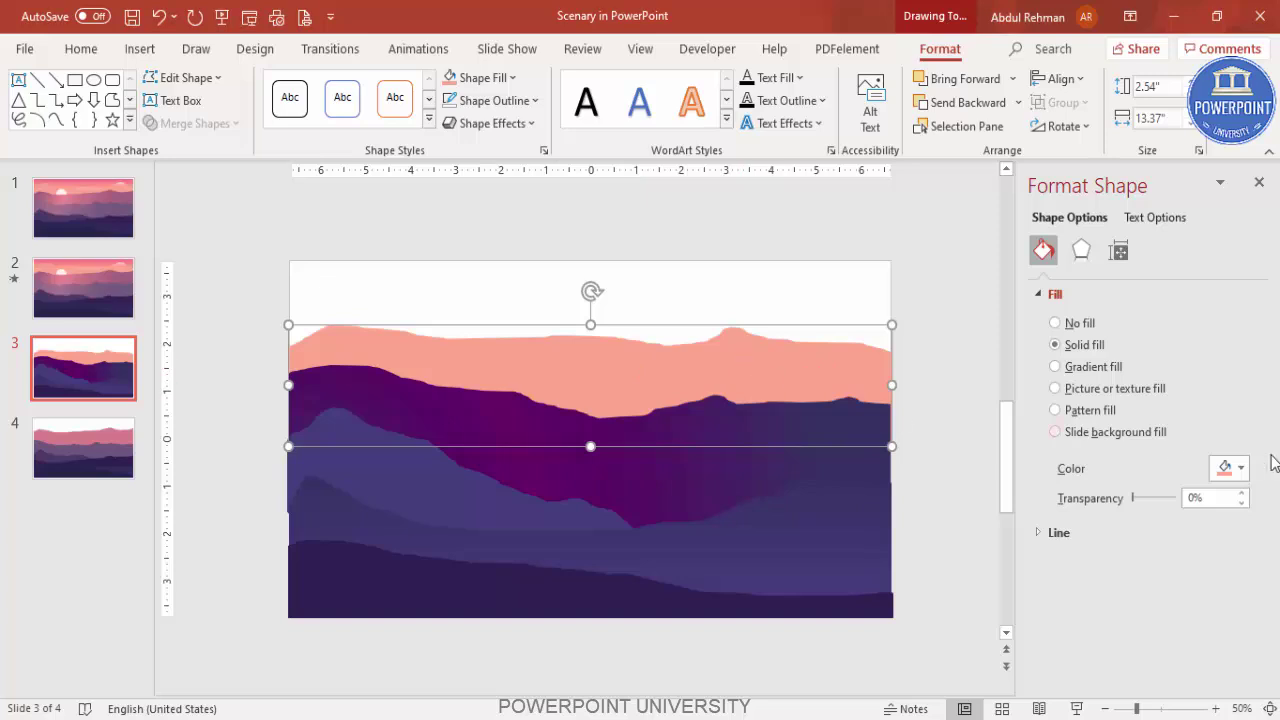
# Step: Try a mauve fill on the top ridge and preview custom colours without applying them
pyautogui.click(1238, 467)
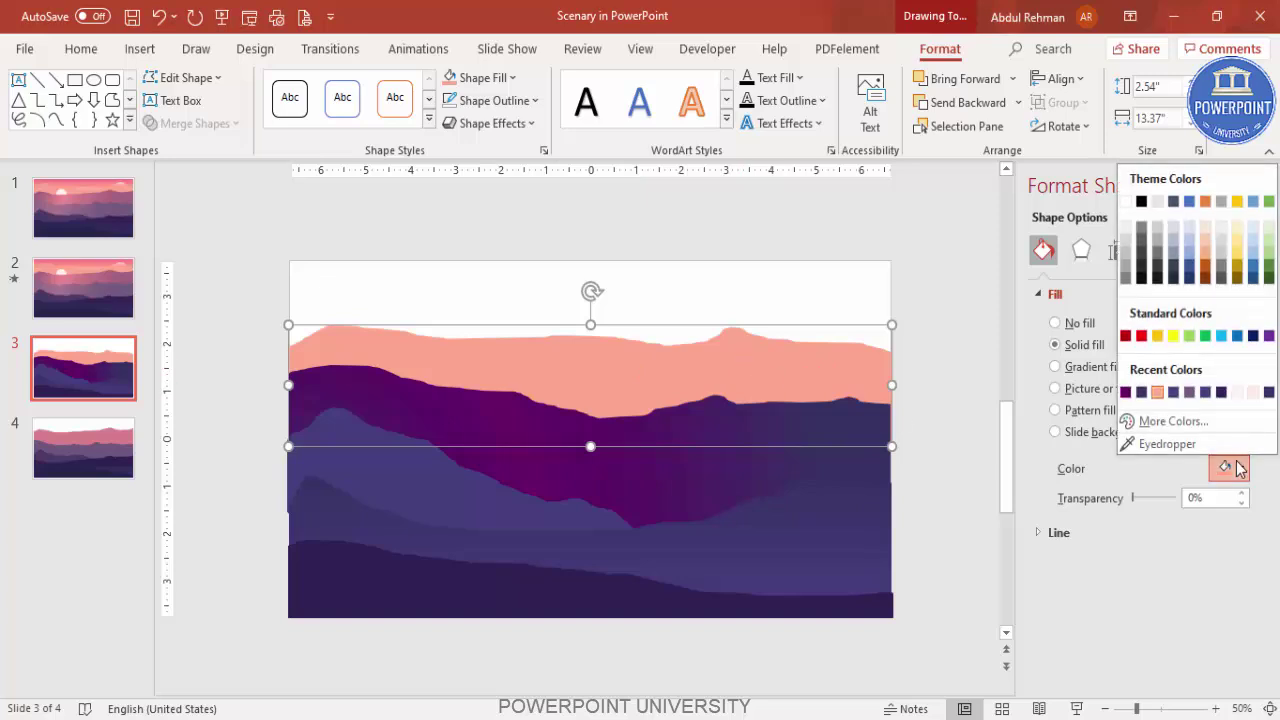
pyautogui.click(1190, 392)
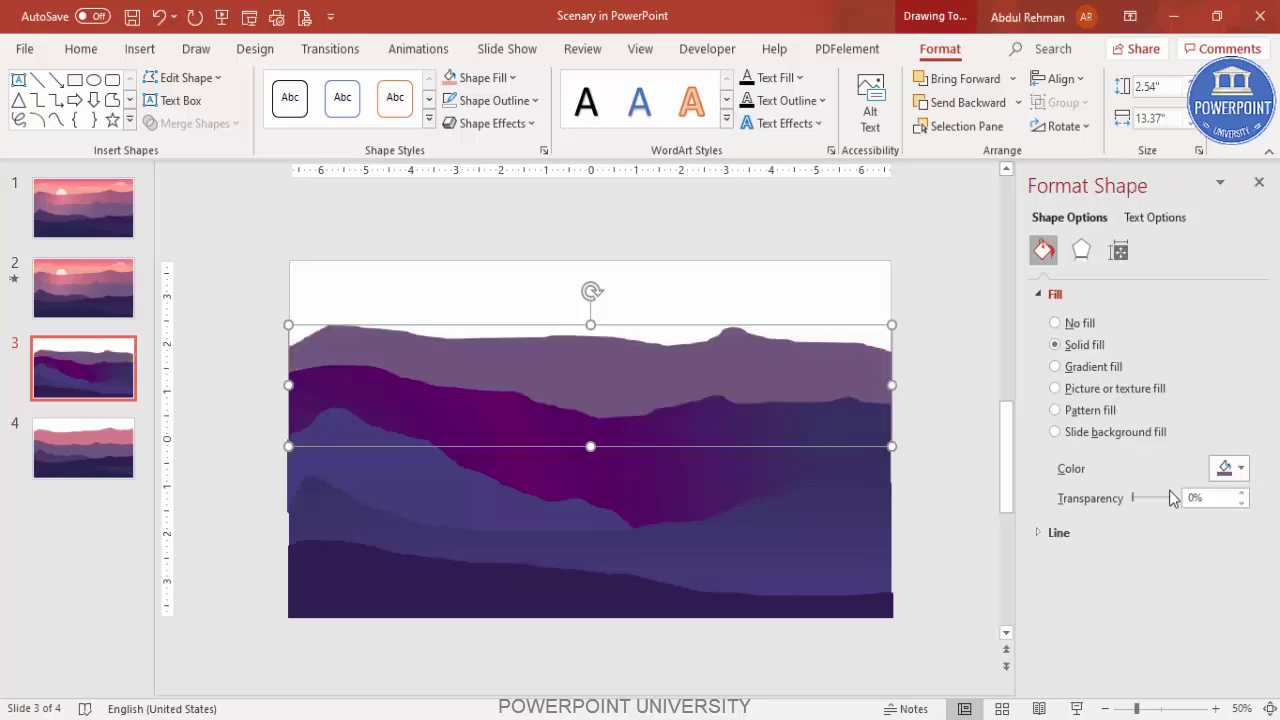
pyautogui.click(1230, 467)
pyautogui.click(1170, 420)
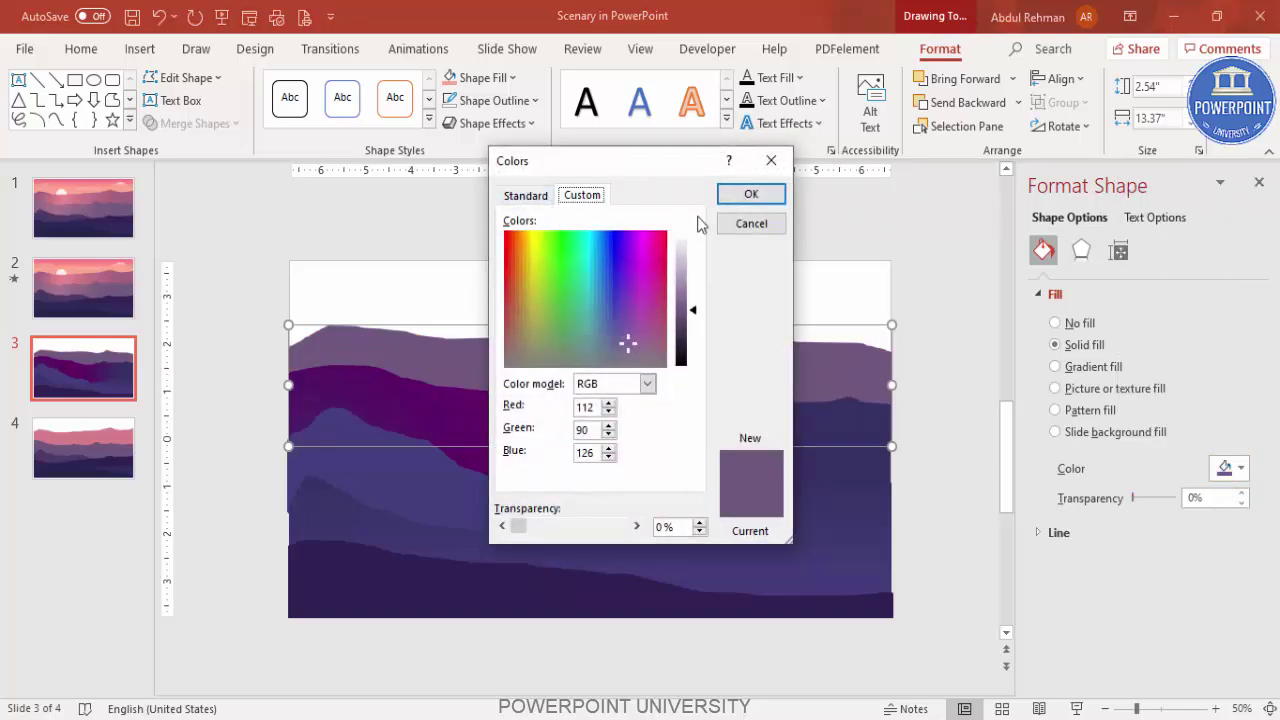
pyautogui.click(748, 225)
# Step: Give the ridge a two-stop 270° linear gradient with a pink first stop and last stop at 78%
pyautogui.click(1082, 367)
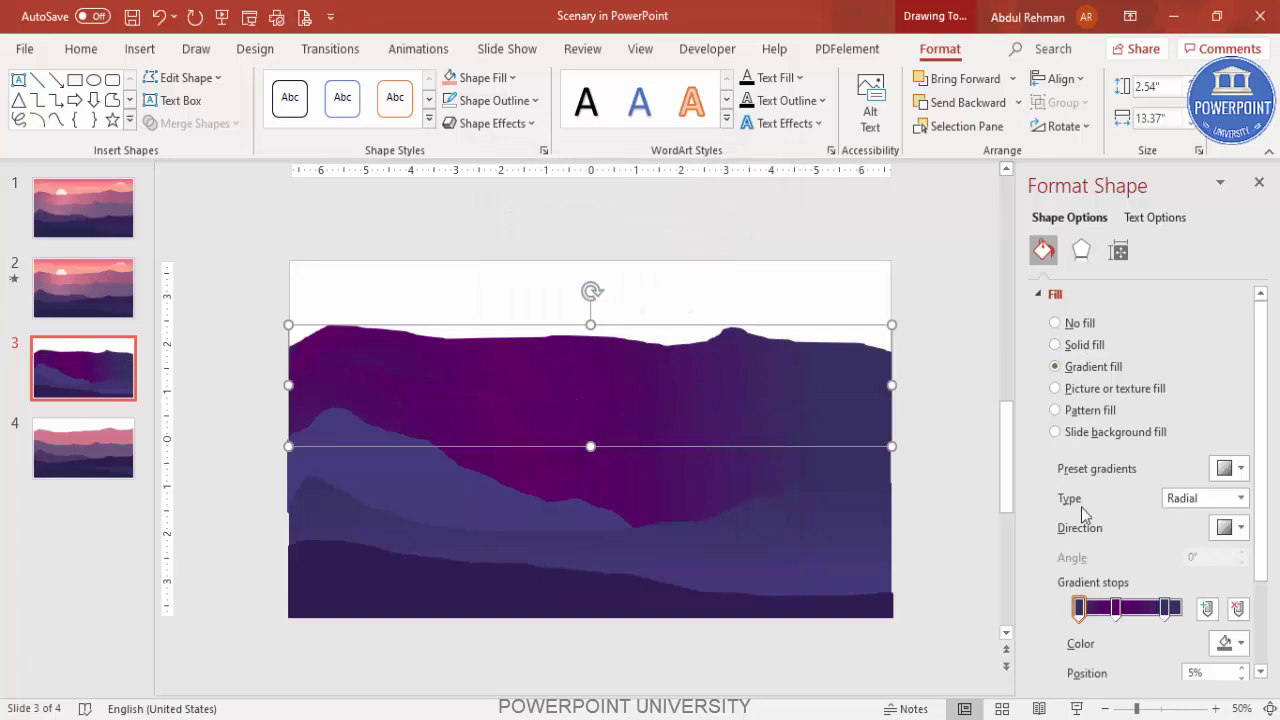
pyautogui.click(1116, 607)
pyautogui.click(1236, 610)
pyautogui.click(1082, 607)
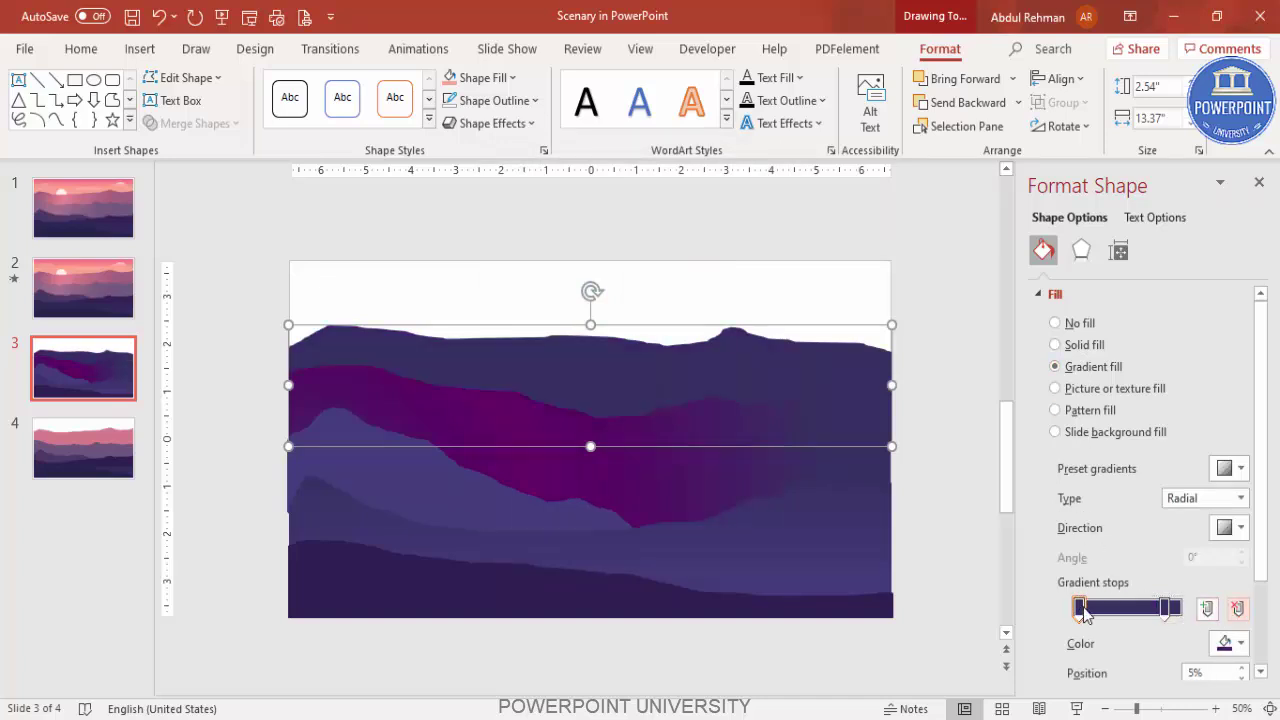
pyautogui.click(1238, 643)
pyautogui.click(1173, 567)
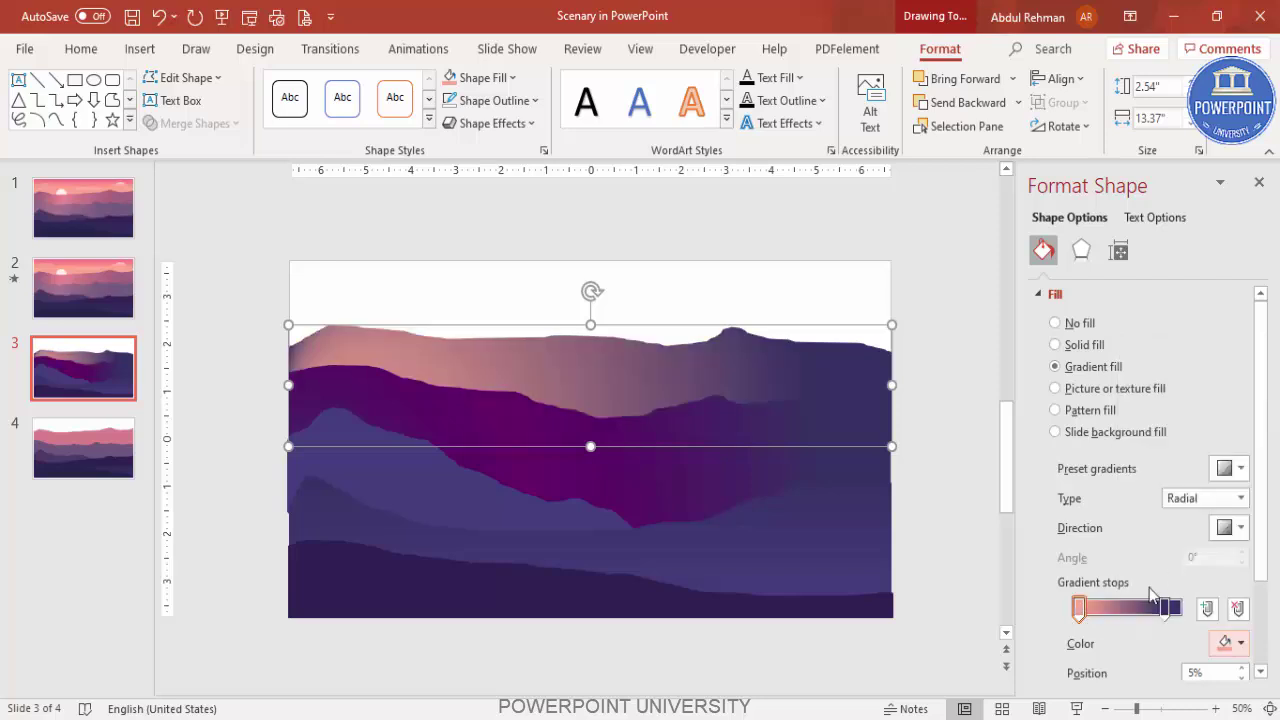
pyautogui.moveTo(1163, 610); pyautogui.dragTo(1157, 609)
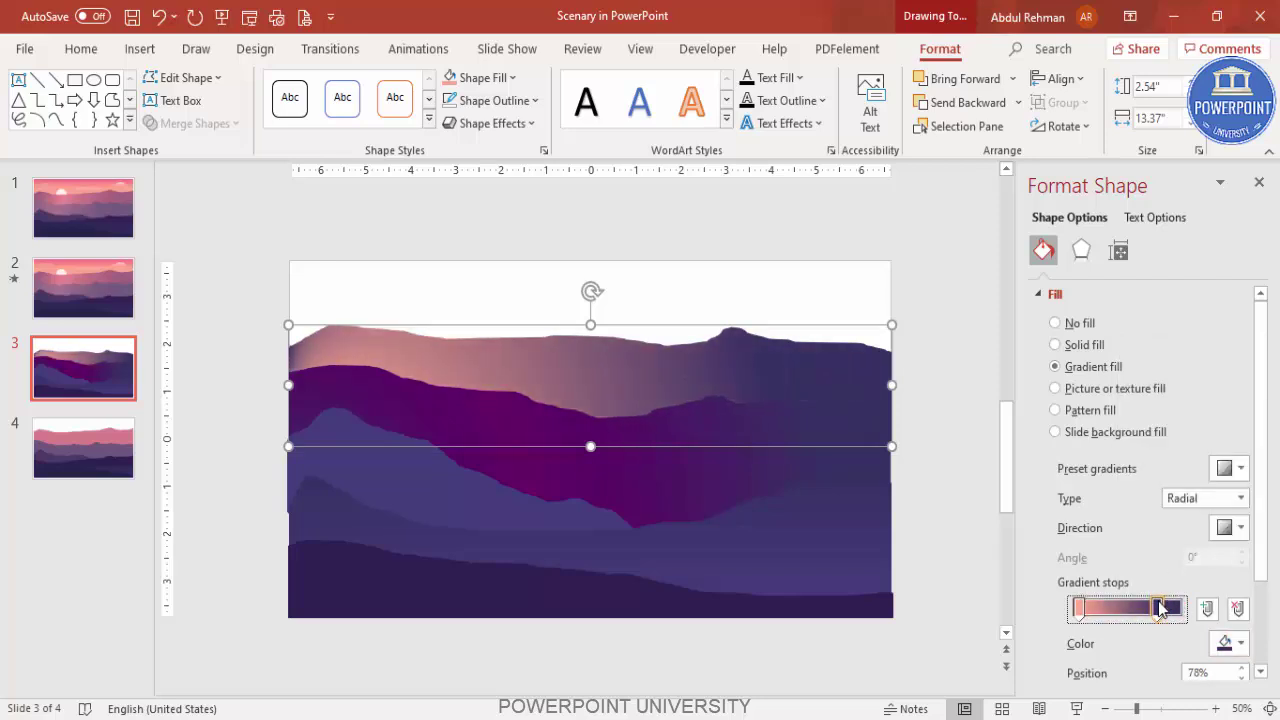
pyautogui.click(1195, 498)
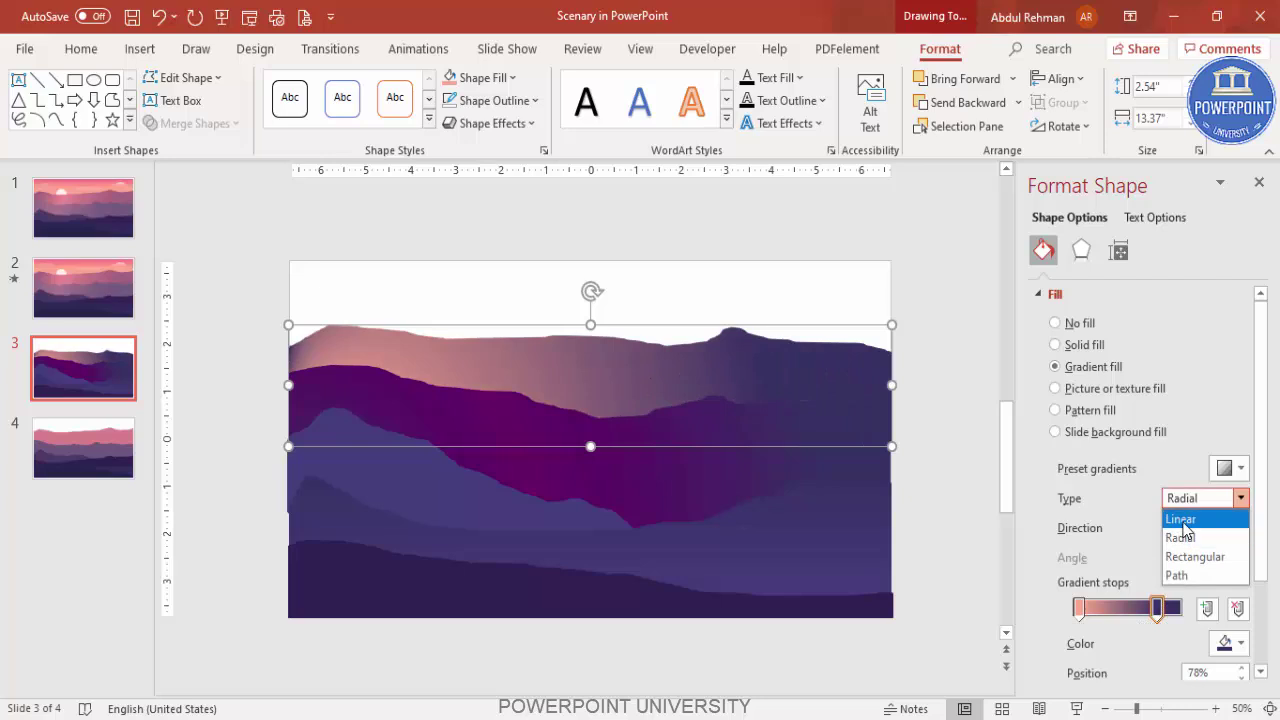
pyautogui.click(1180, 517)
pyautogui.click(1226, 530)
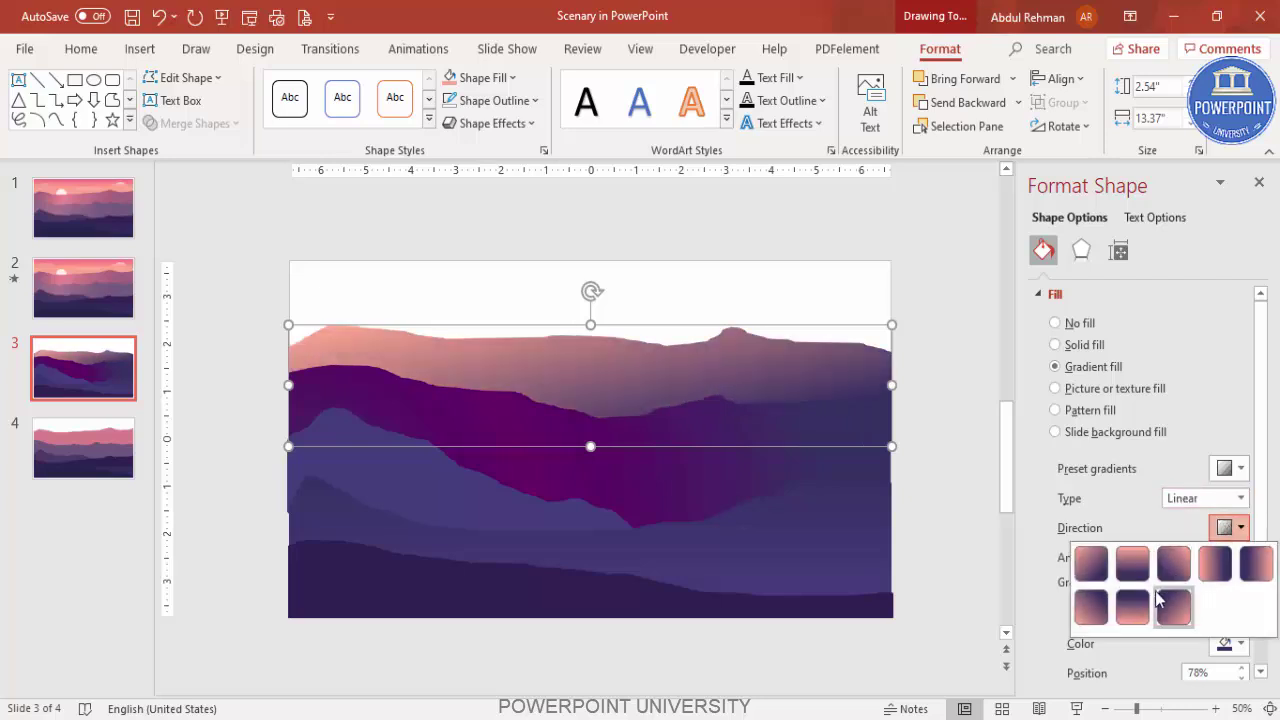
pyautogui.click(1145, 612)
# Step: Change the ridge's first gradient stop to dark purple from the standard palette
pyautogui.click(1079, 611)
pyautogui.click(1232, 643)
pyautogui.click(1165, 678)
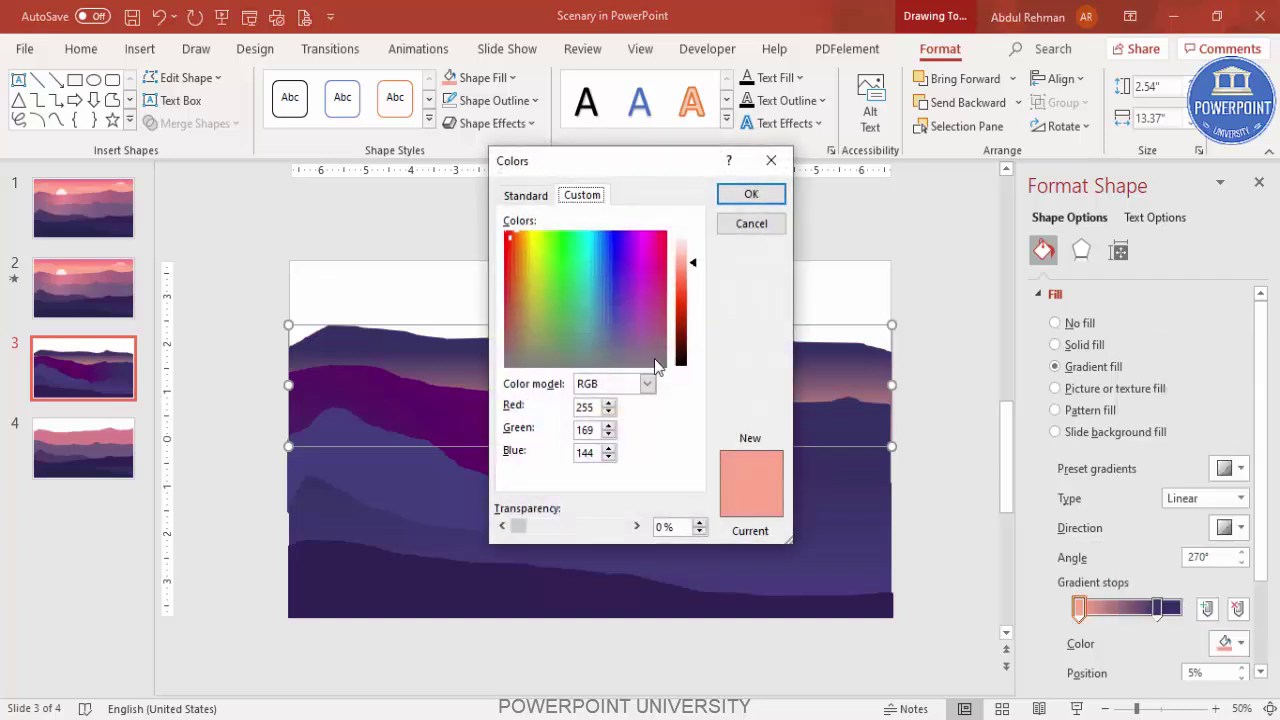
pyautogui.moveTo(694, 261)
pyautogui.mouseDown()
pyautogui.moveTo(691, 306)
pyautogui.moveTo(684, 281)
pyautogui.mouseUp()
pyautogui.click(510, 196)
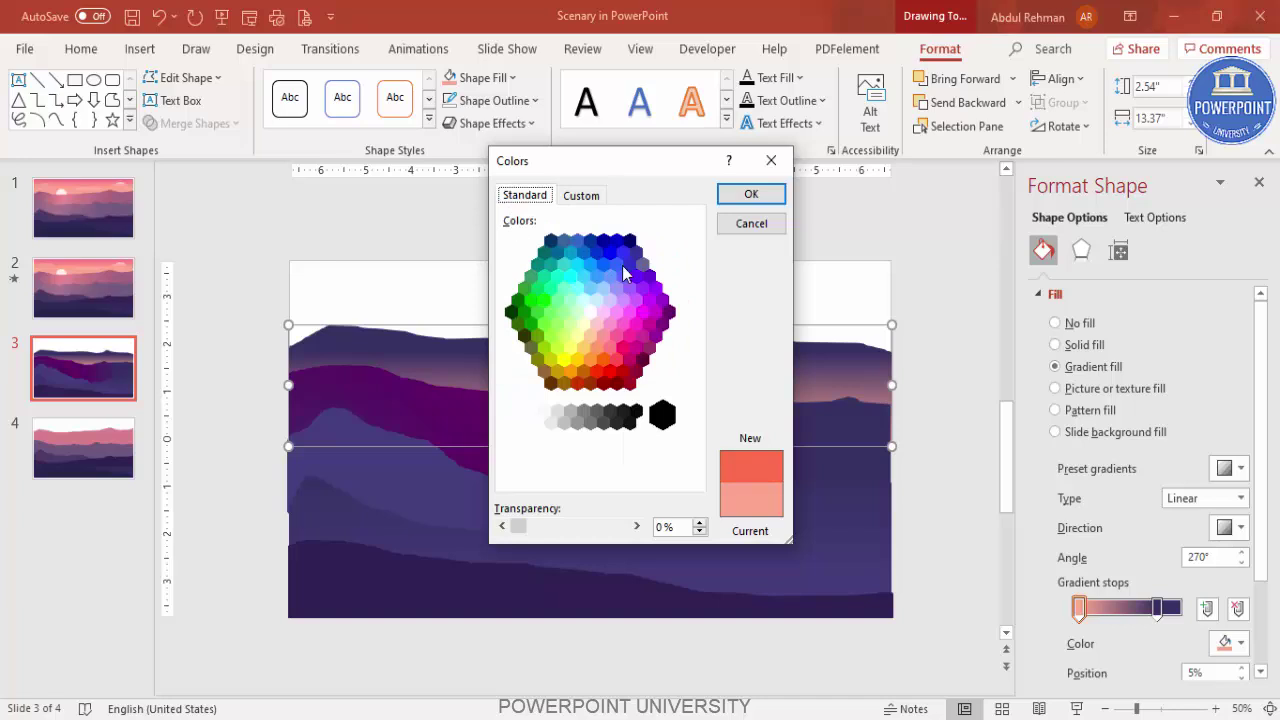
pyautogui.click(656, 313)
pyautogui.click(643, 312)
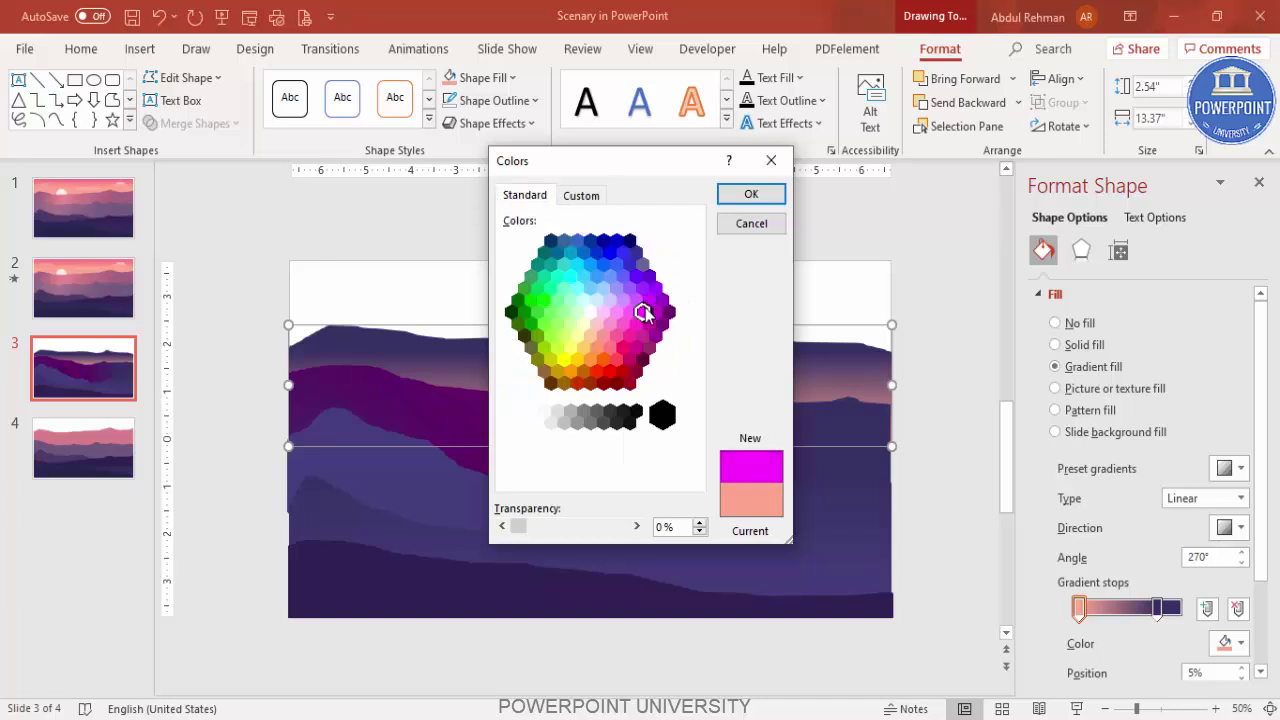
pyautogui.click(662, 324)
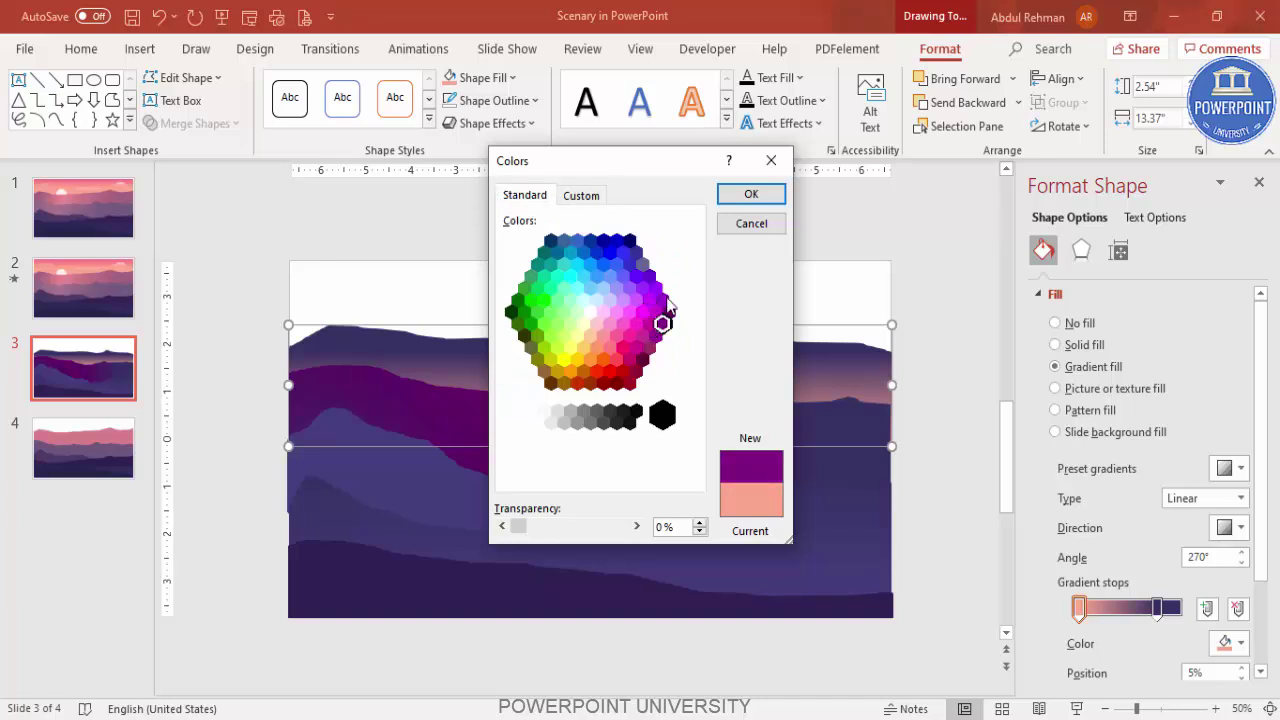
pyautogui.click(727, 200)
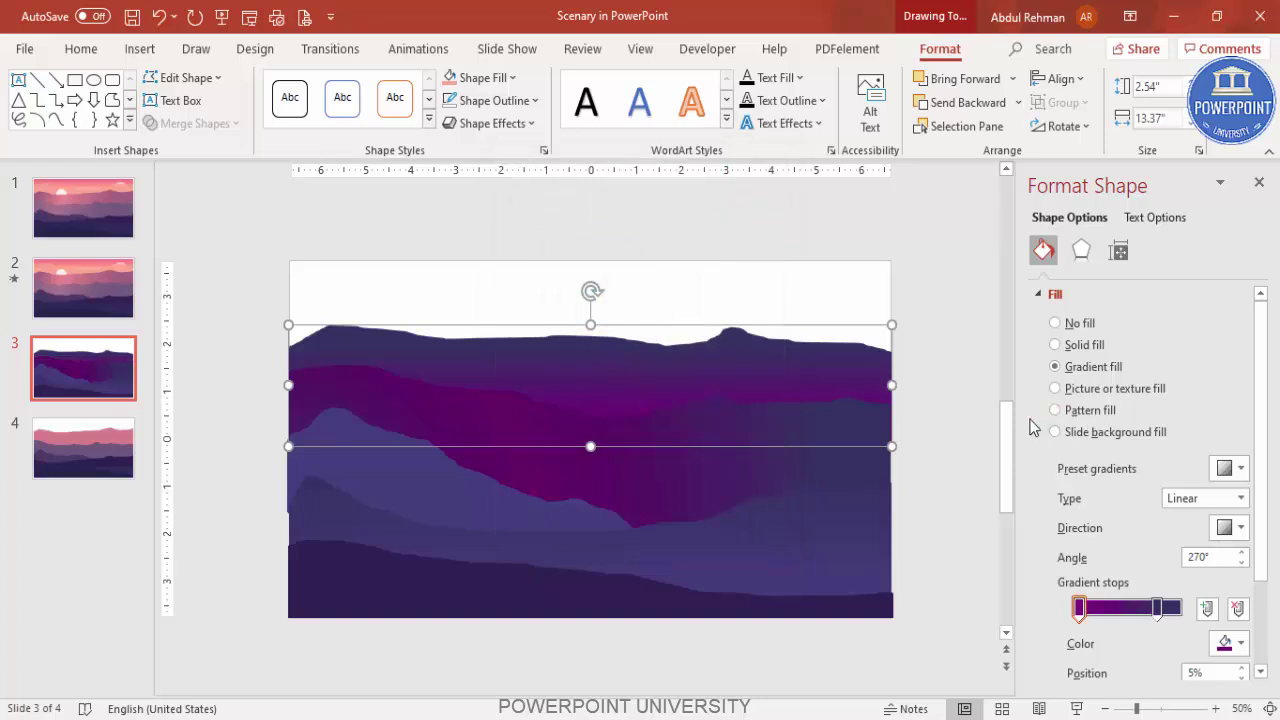
pyautogui.click(966, 435)
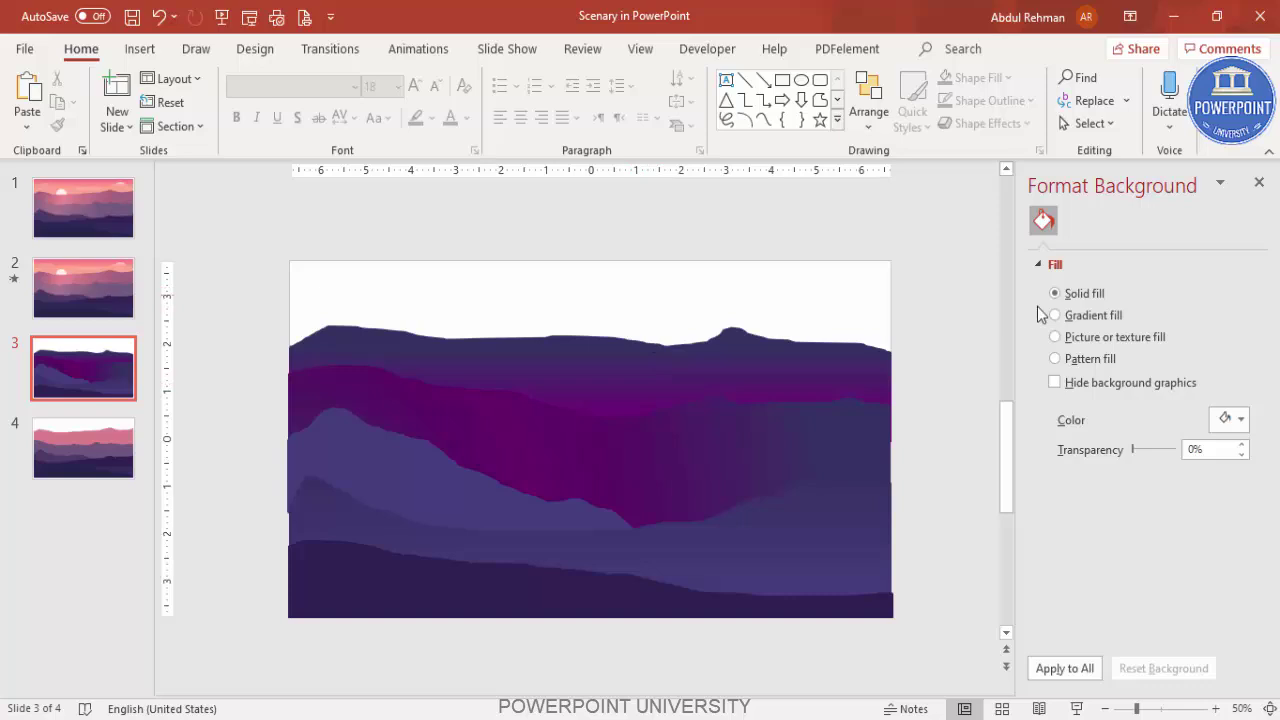
# Step: Give the slide background a gradient fill with a peach first stop and Rose peach at 78%
pyautogui.click(1235, 419)
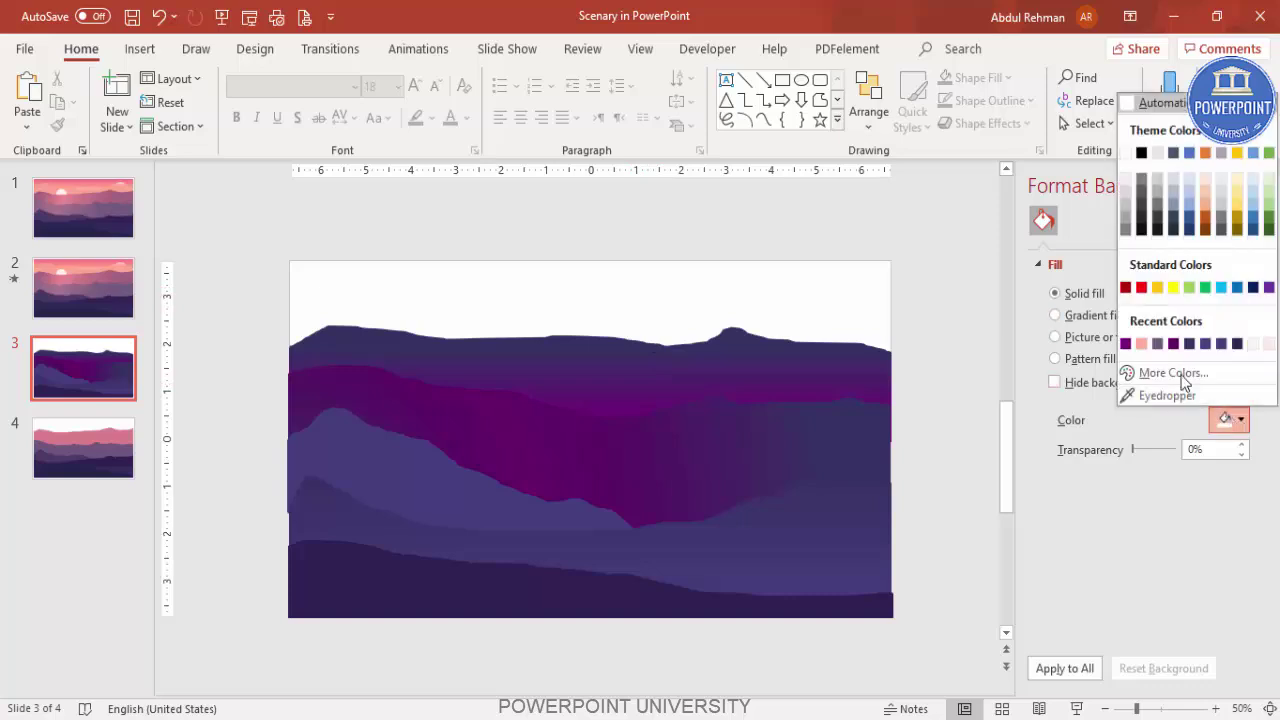
pyautogui.click(1142, 344)
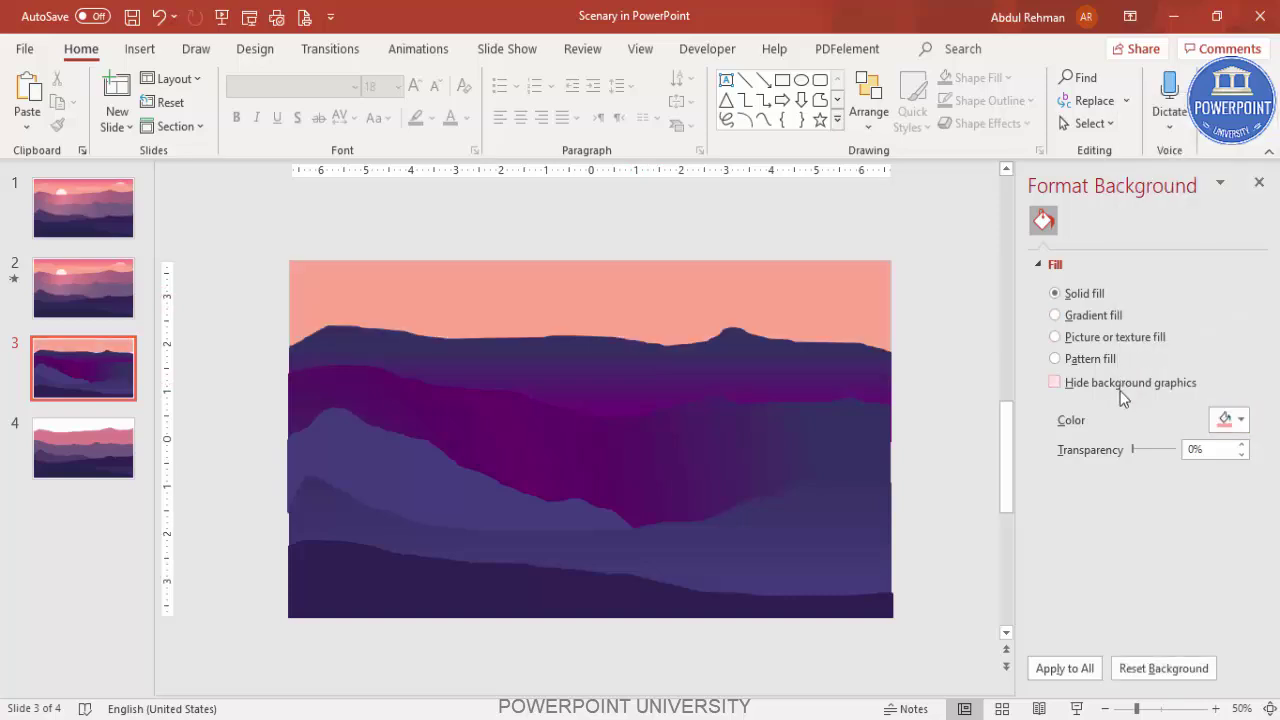
pyautogui.click(1100, 316)
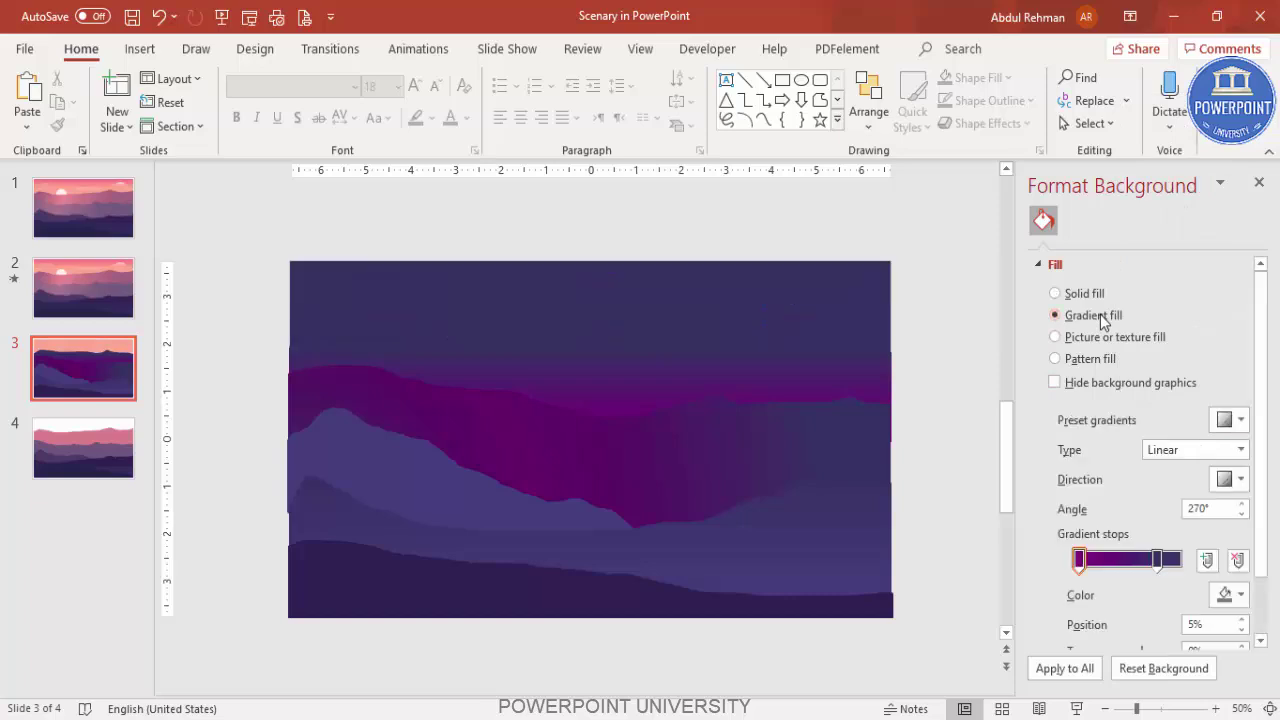
pyautogui.click(1230, 594)
pyautogui.click(1125, 518)
pyautogui.click(1157, 560)
pyautogui.click(1230, 594)
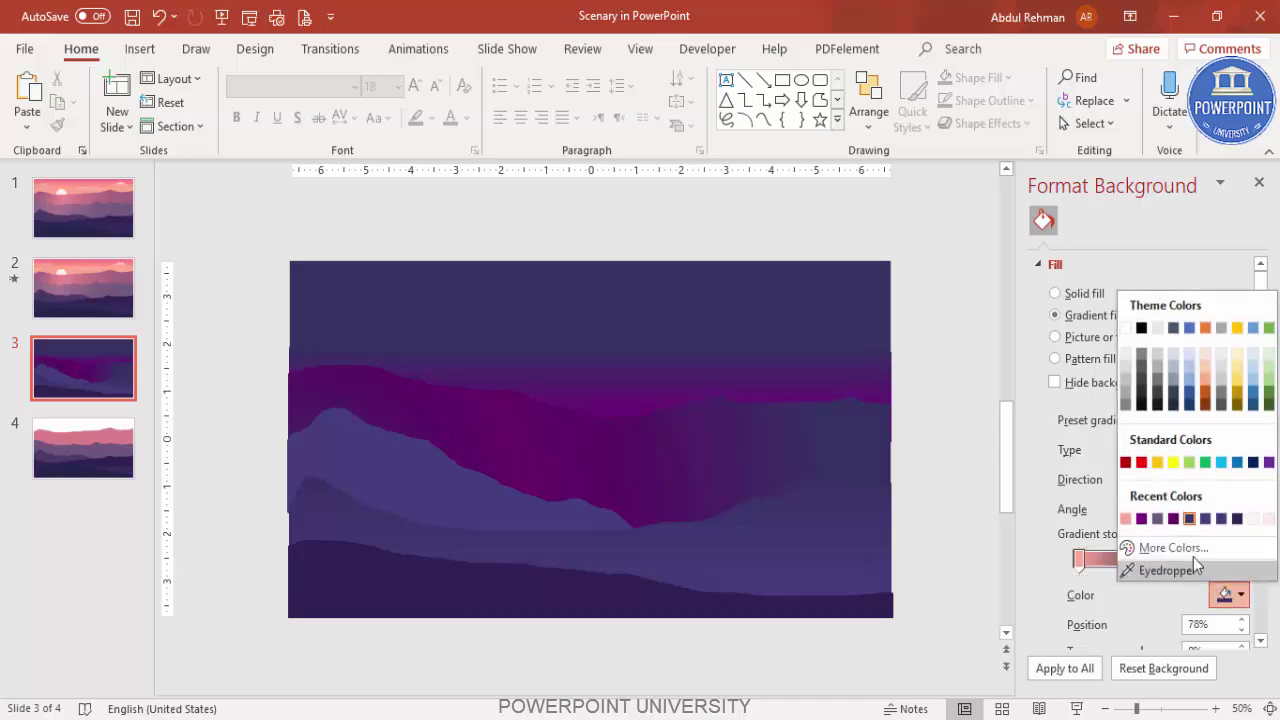
pyautogui.click(1125, 518)
# Step: Deepen the 78% stop to coral, move it to the end, and darken the end stop slightly
pyautogui.click(1239, 594)
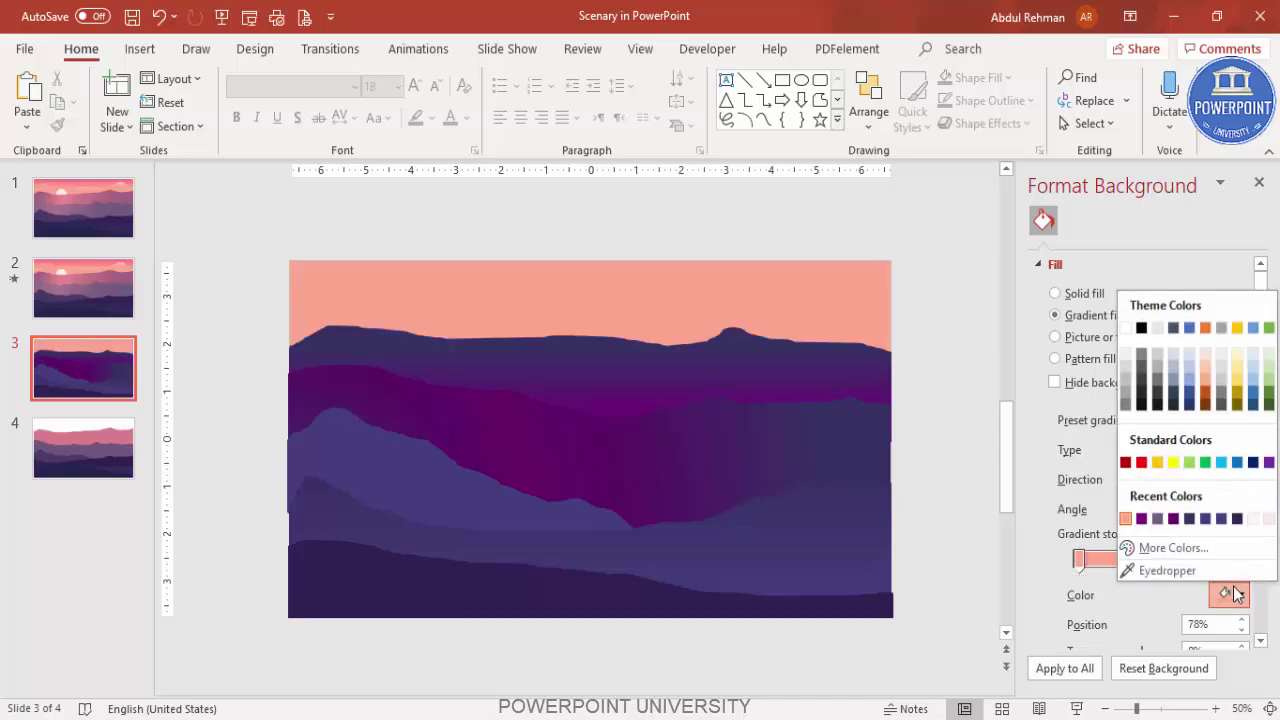
pyautogui.click(1172, 548)
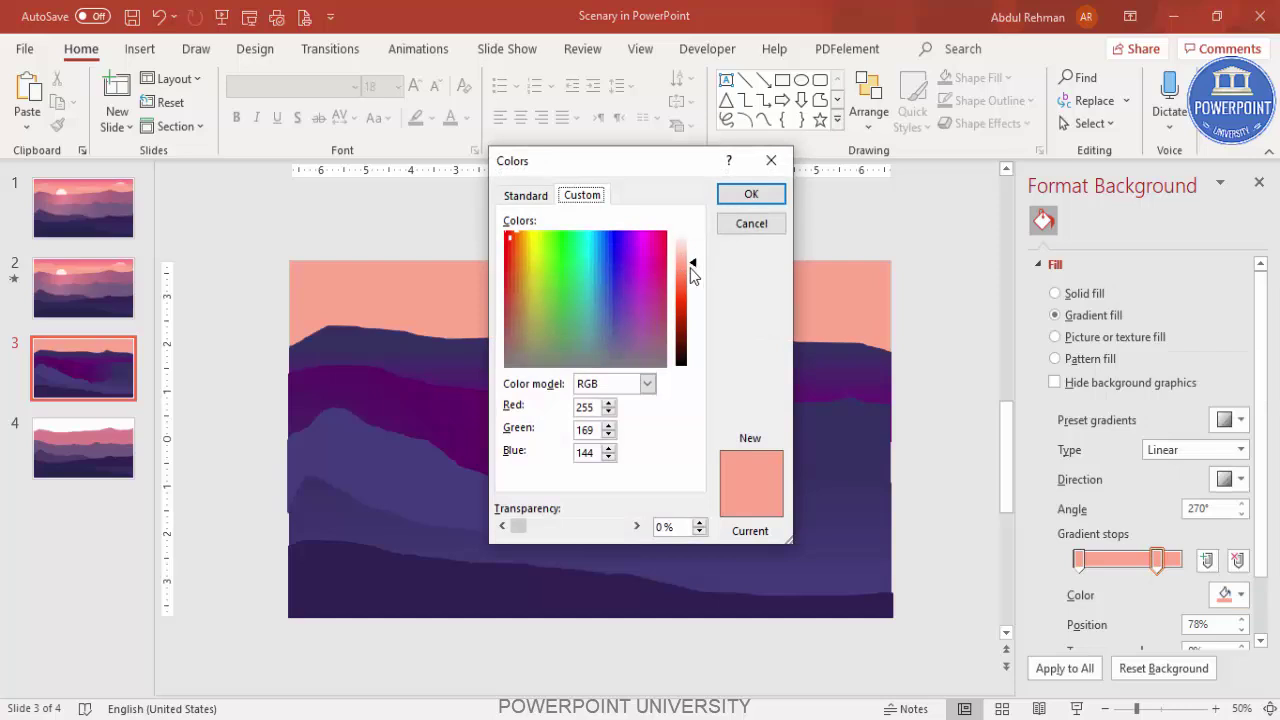
pyautogui.moveTo(694, 271)
pyautogui.mouseDown()
pyautogui.moveTo(686, 314)
pyautogui.moveTo(689, 288)
pyautogui.mouseUp()
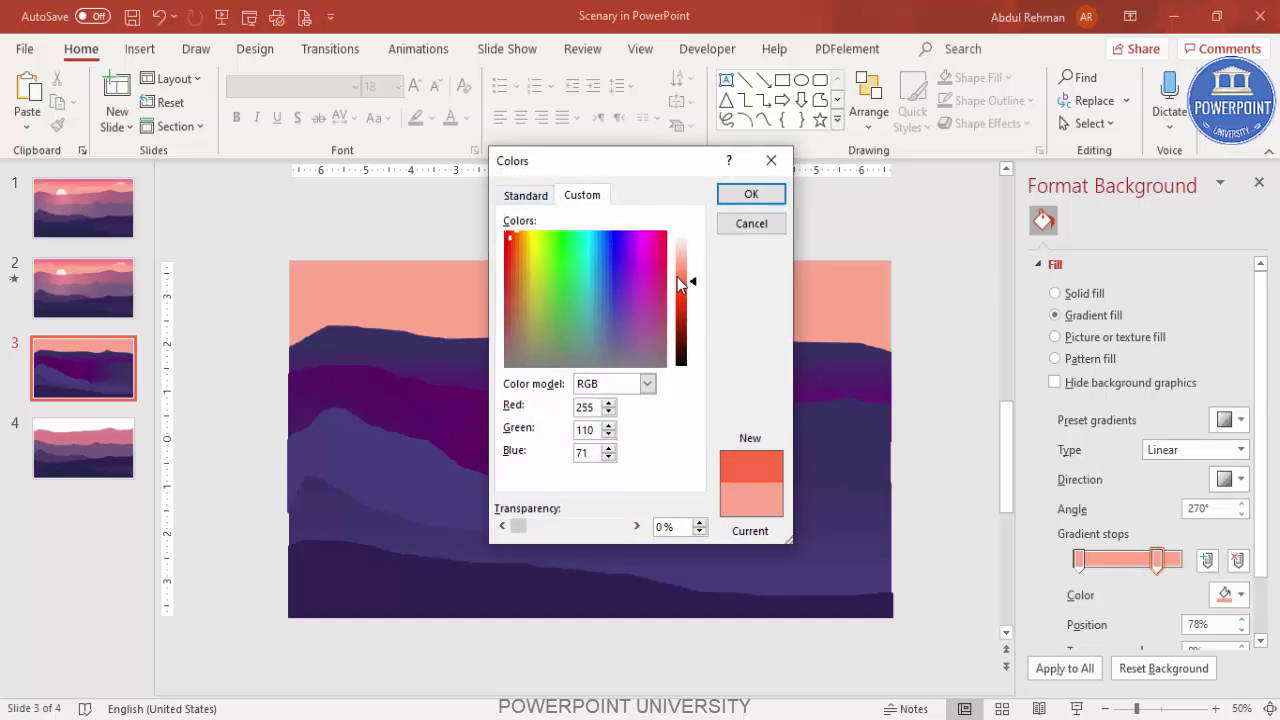
pyautogui.moveTo(694, 284); pyautogui.dragTo(691, 271)
pyautogui.click(755, 196)
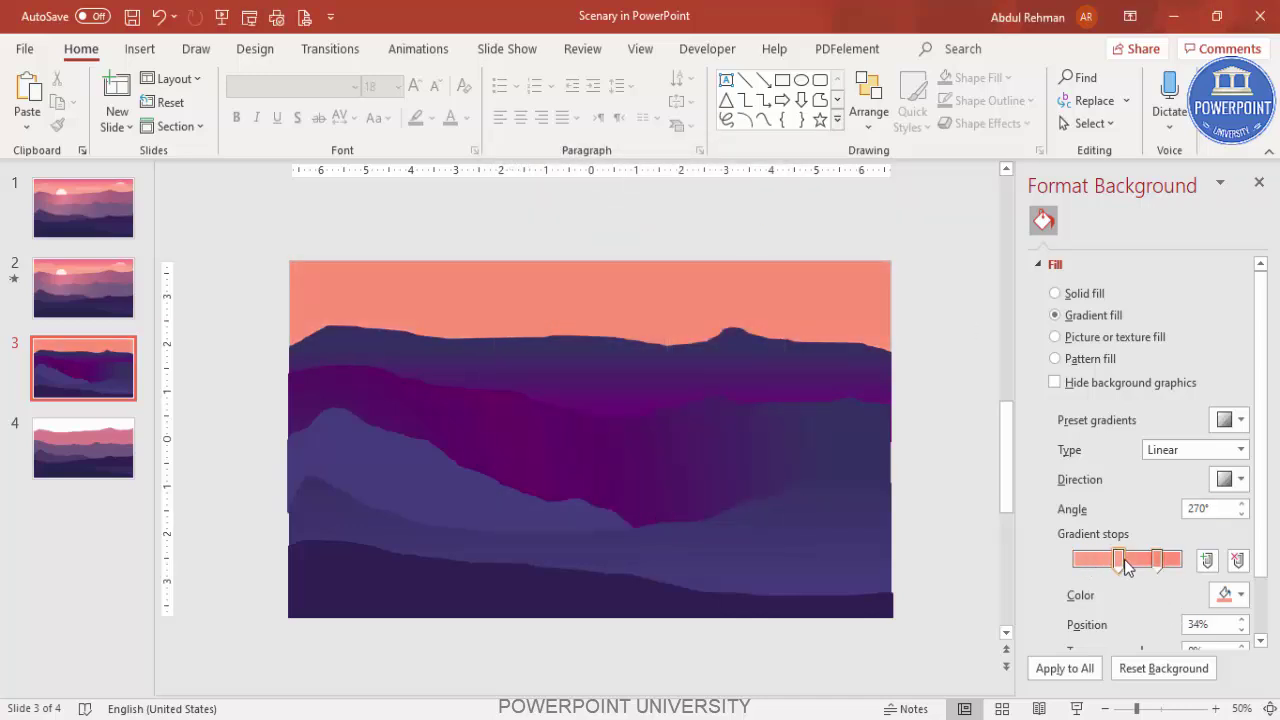
pyautogui.moveTo(1157, 562); pyautogui.dragTo(1188, 565)
pyautogui.click(1132, 566)
pyautogui.click(1228, 594)
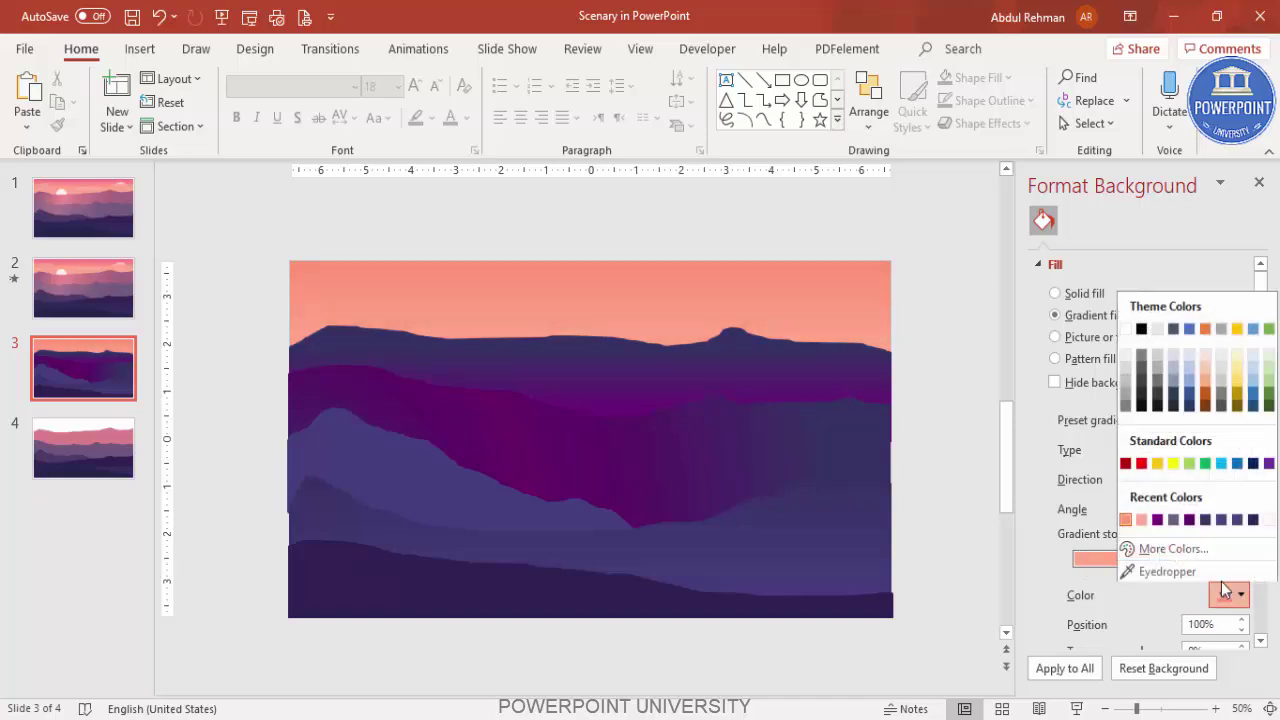
pyautogui.click(1150, 545)
pyautogui.moveTo(701, 271); pyautogui.dragTo(700, 277)
pyautogui.click(744, 200)
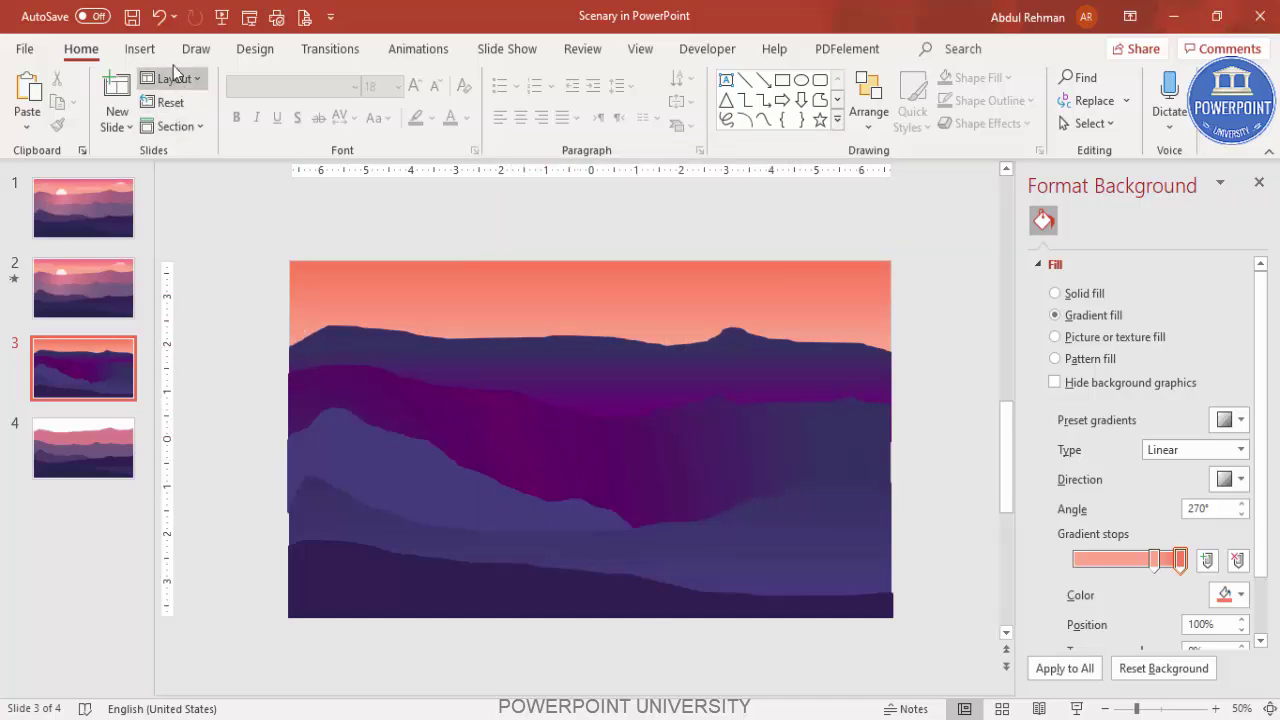
pyautogui.click(139, 48)
# Step: Draw a white circle with no outline just above the left hills
pyautogui.click(303, 98)
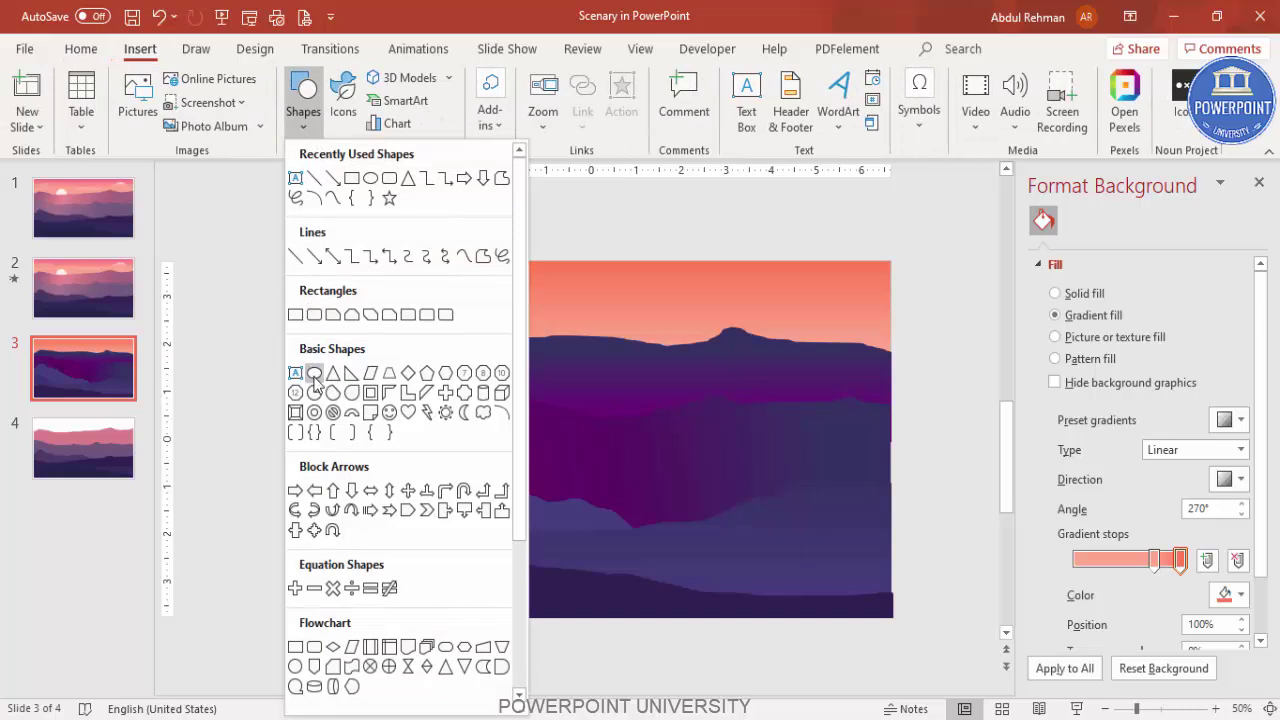
pyautogui.click(314, 373)
pyautogui.moveTo(433, 314); pyautogui.dragTo(503, 387)
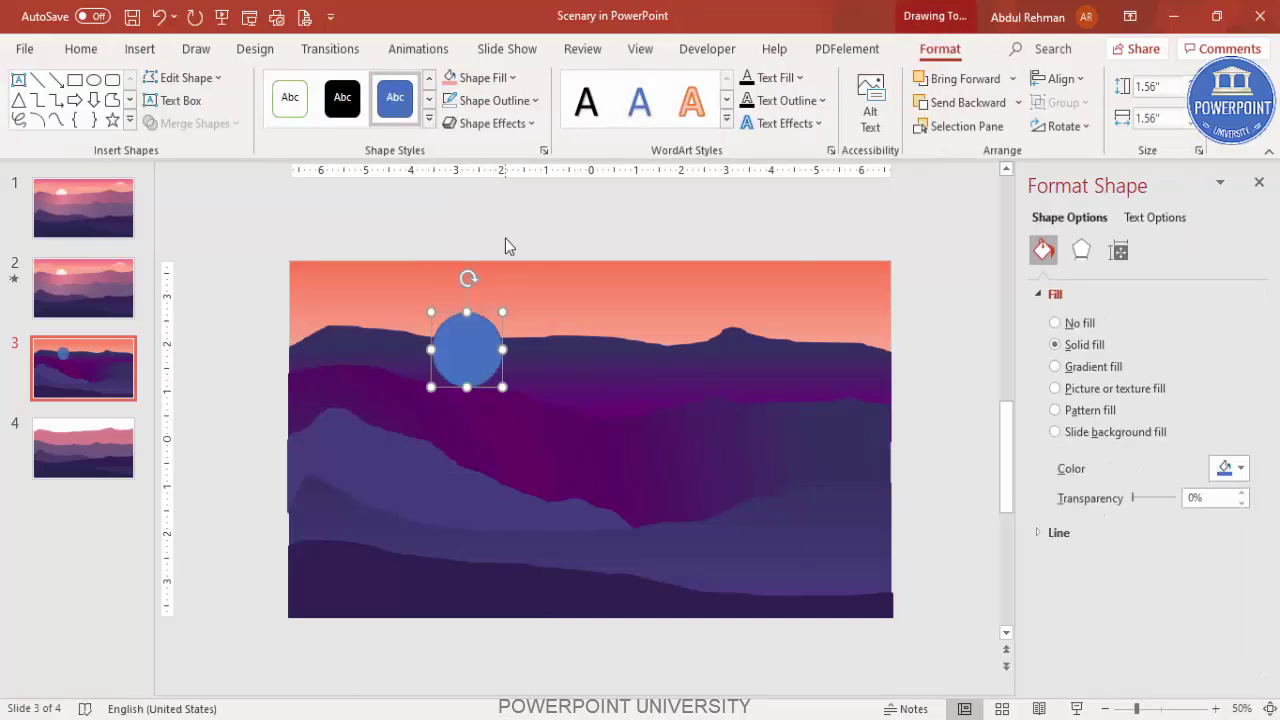
pyautogui.click(490, 100)
pyautogui.click(500, 374)
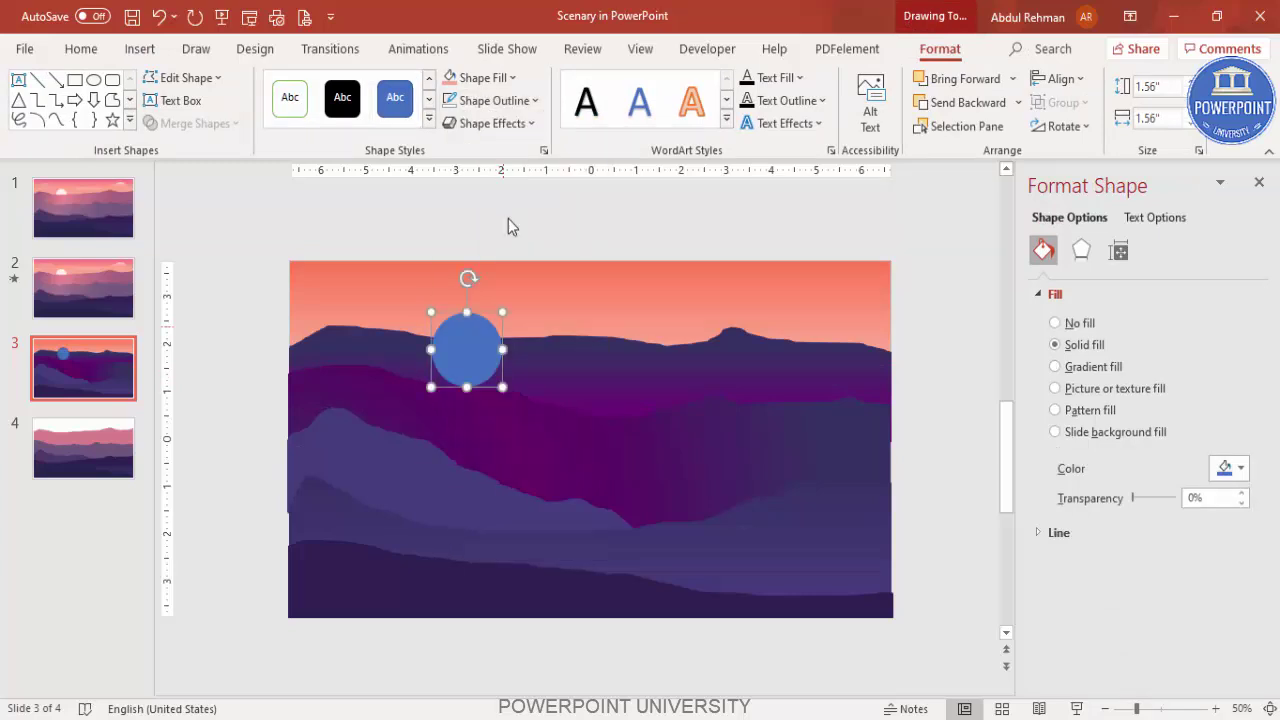
pyautogui.click(483, 79)
pyautogui.click(459, 128)
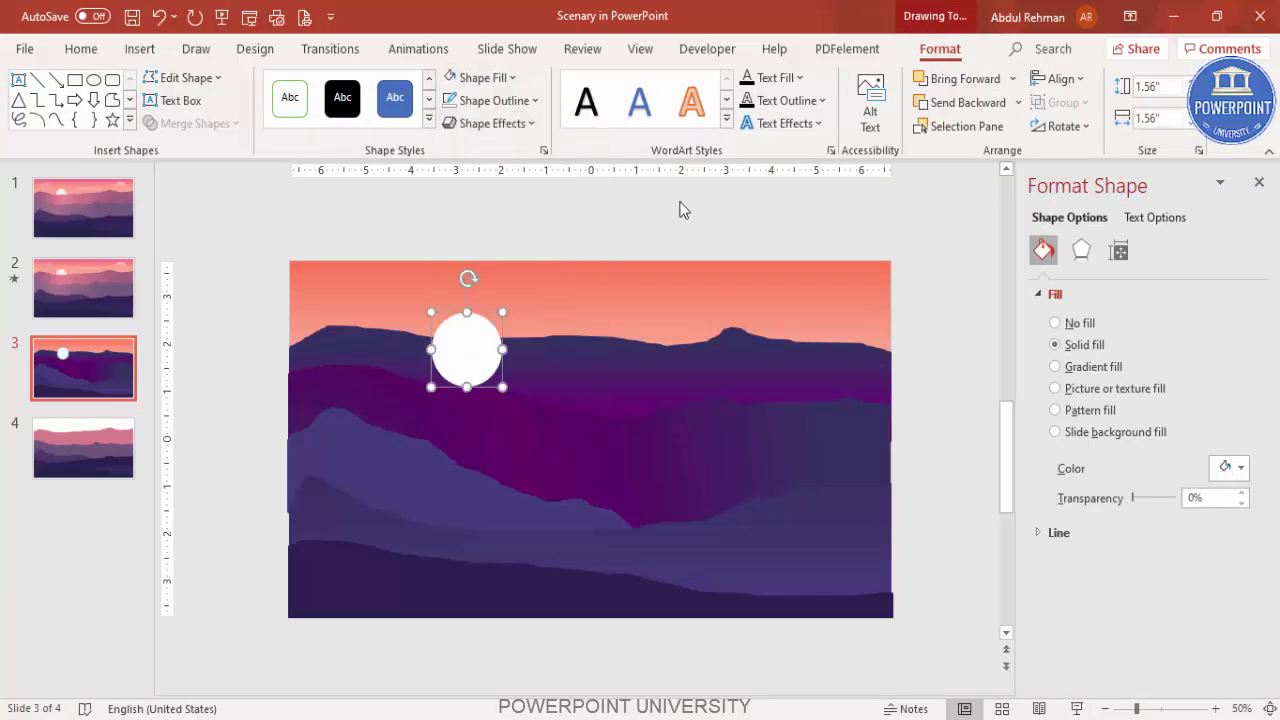
# Step: Give the sun a 4 pt soft edge
pyautogui.click(1081, 260)
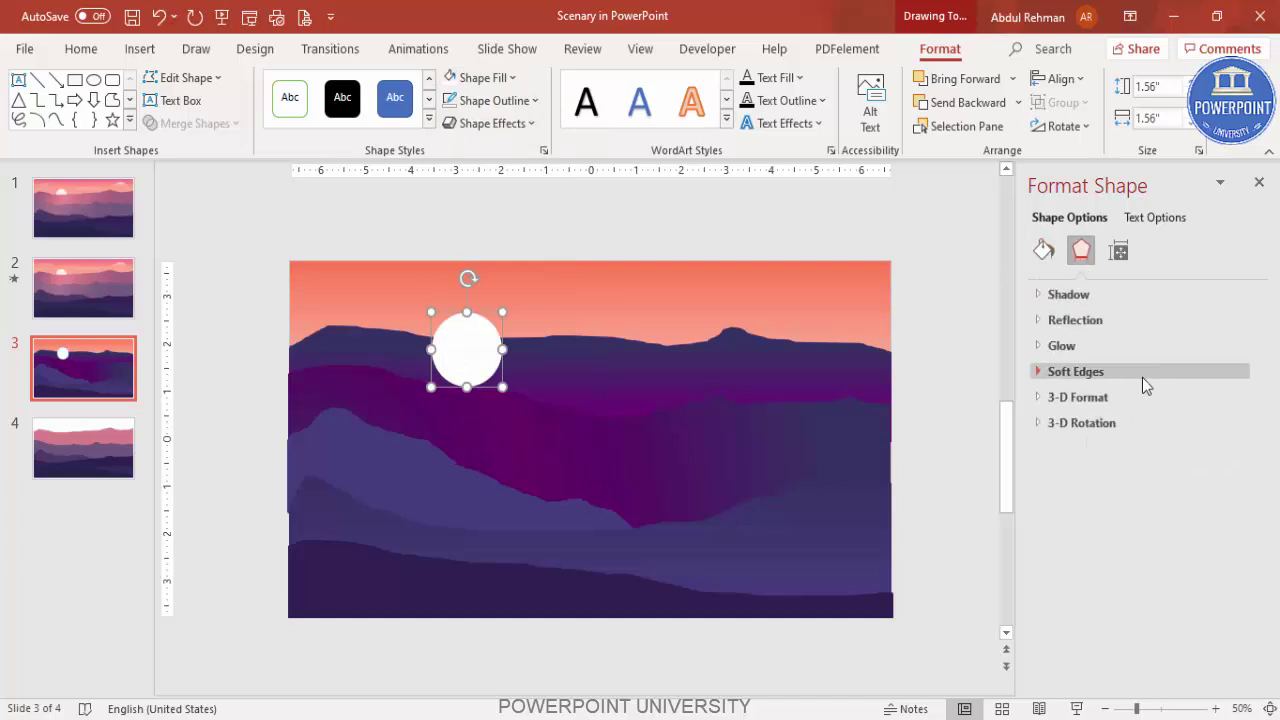
pyautogui.click(1130, 374)
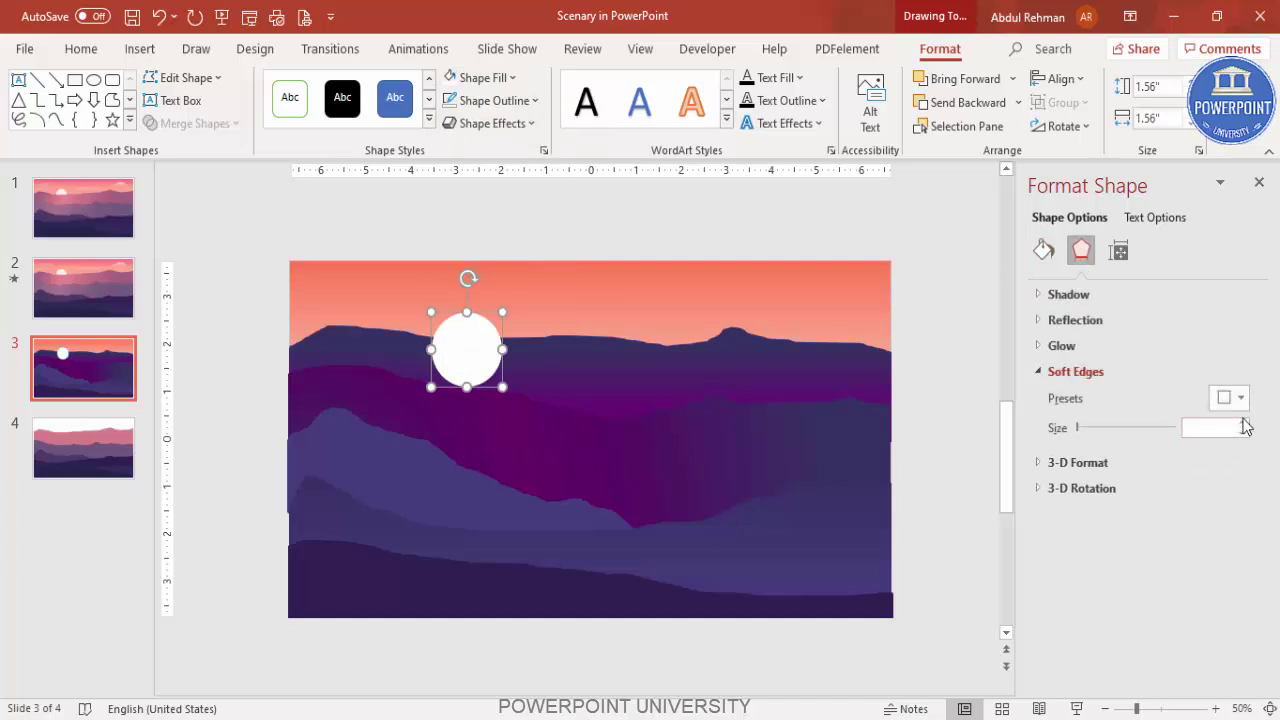
pyautogui.click(1242, 423)
pyautogui.click(1242, 423)
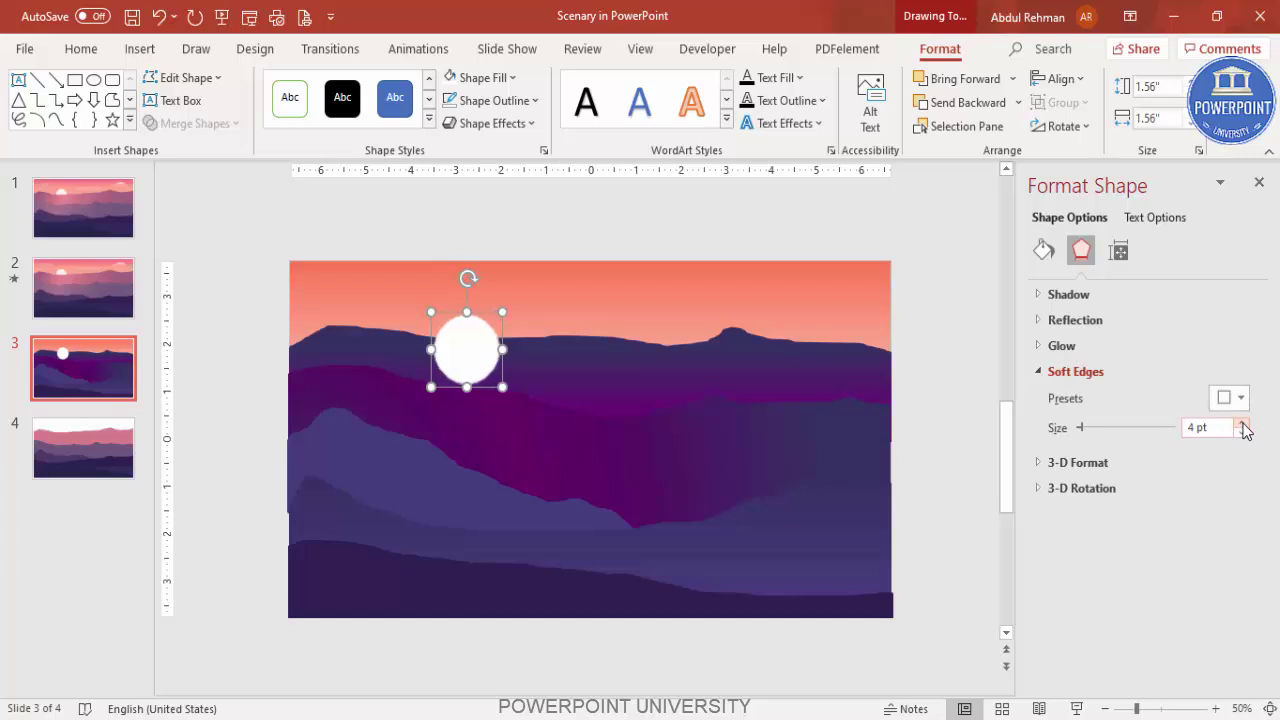
# Step: Move the sun down to the horizon and send it to the back behind the hills
pyautogui.moveTo(466, 362); pyautogui.dragTo(441, 345)
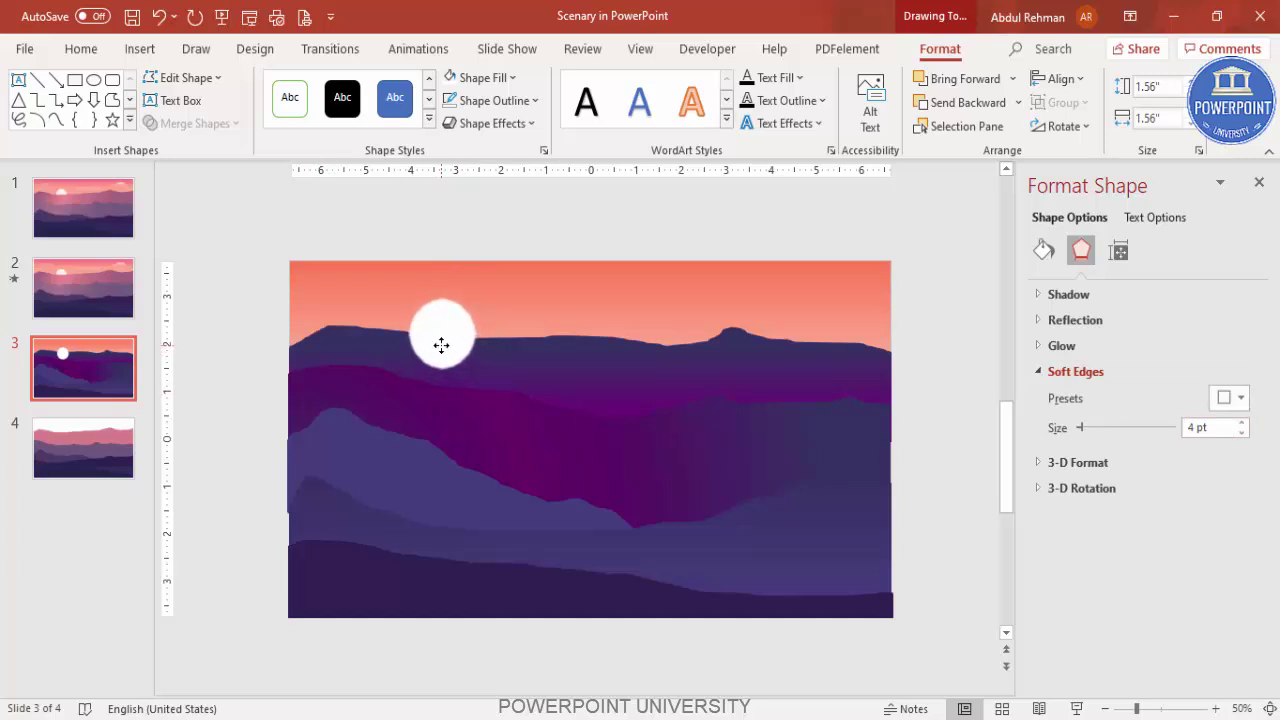
pyautogui.click(1018, 102)
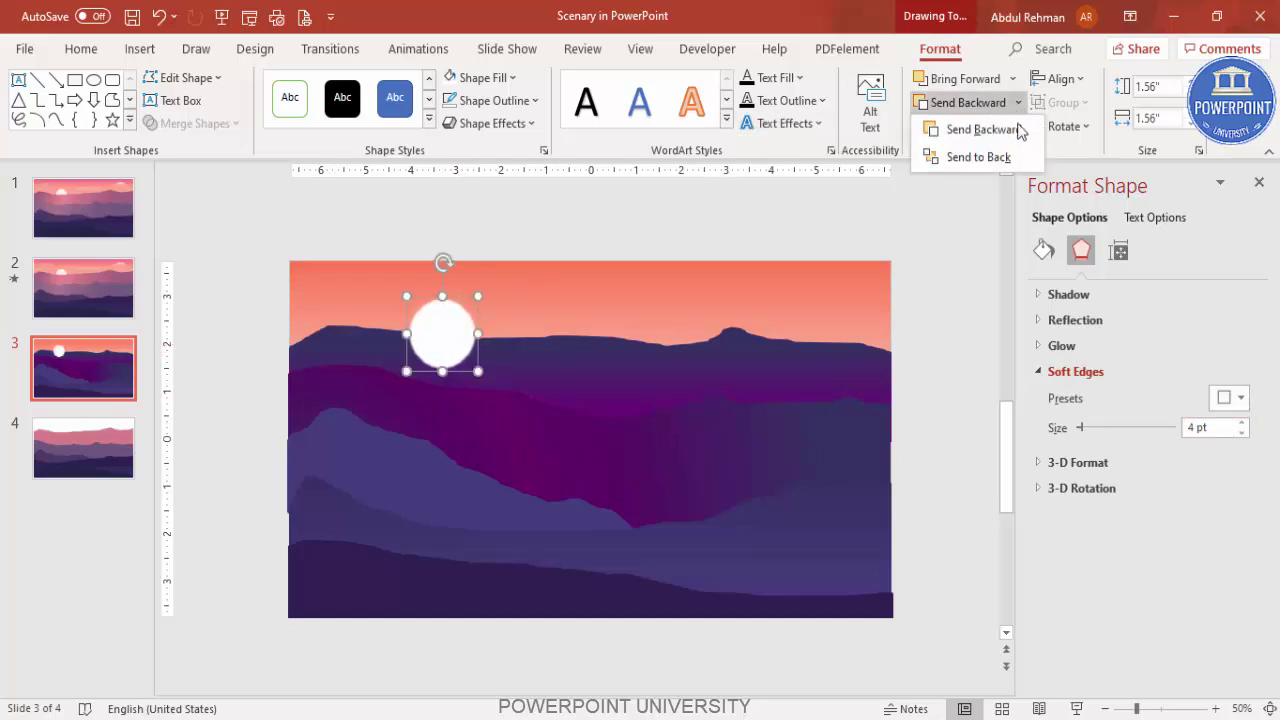
pyautogui.click(1003, 160)
pyautogui.click(423, 317)
pyautogui.click(446, 323)
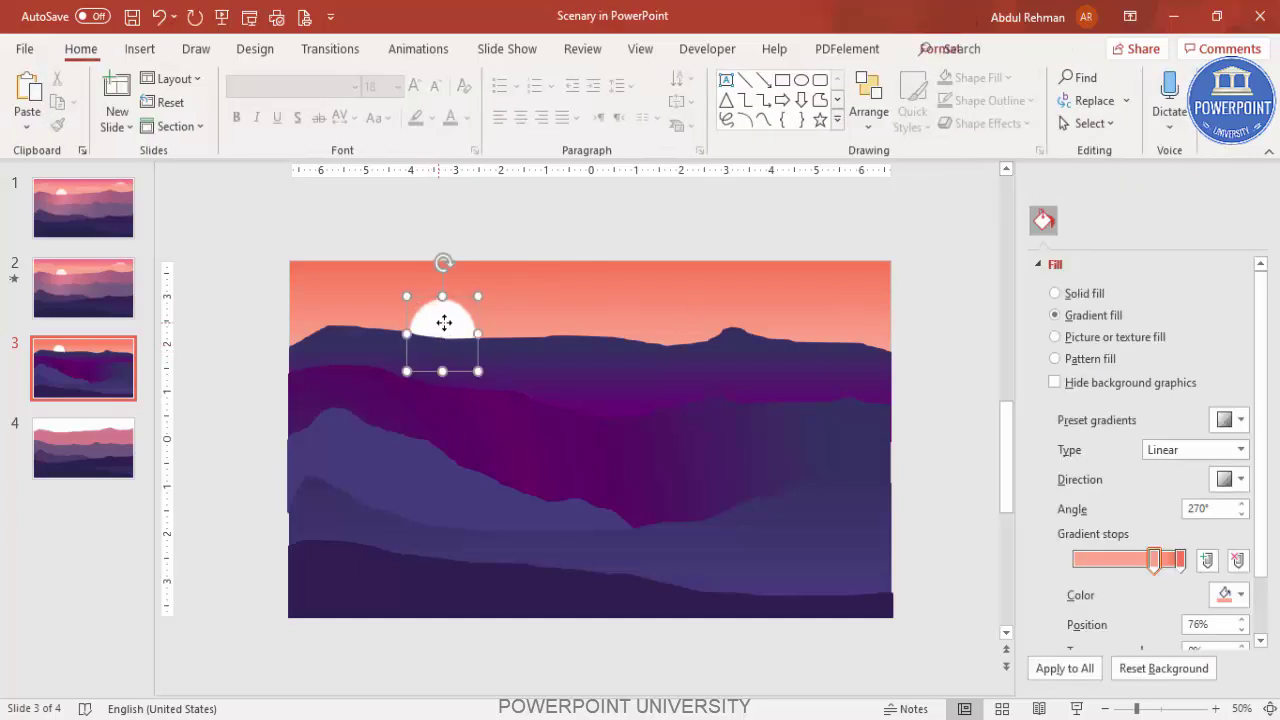
pyautogui.moveTo(445, 323); pyautogui.dragTo(441, 325)
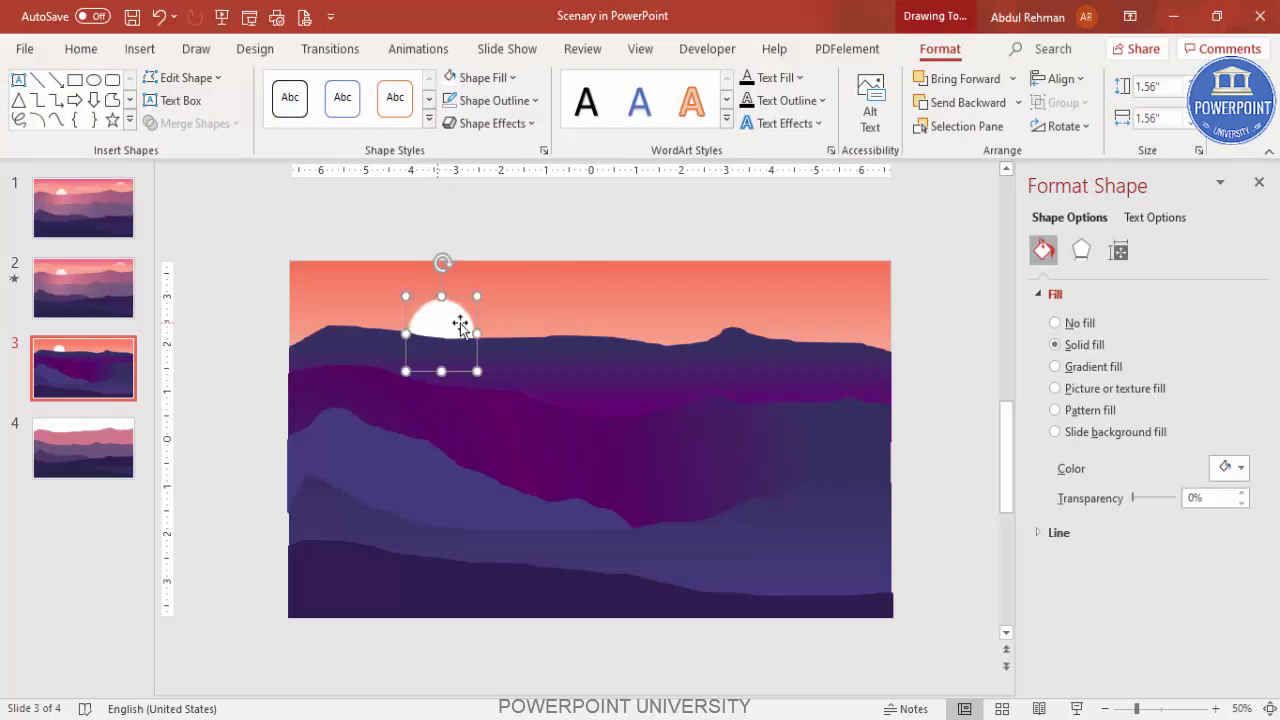
pyautogui.click(917, 463)
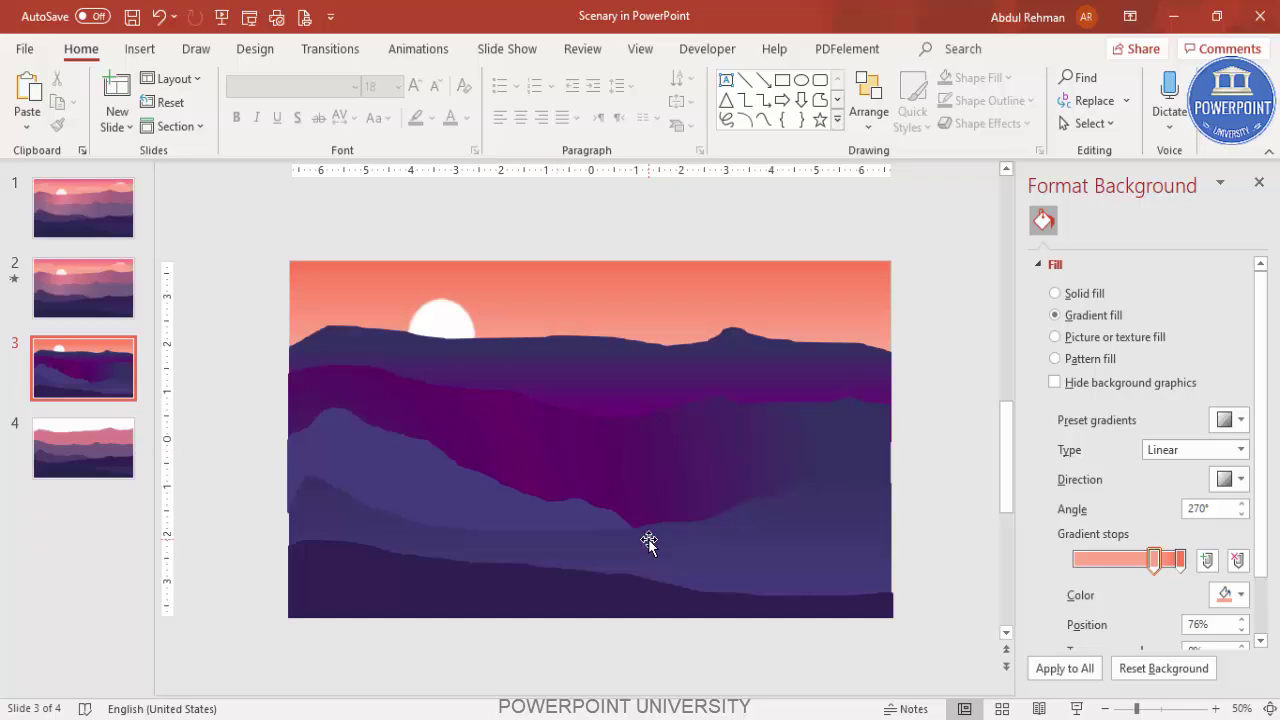
# Step: Darken the purple of the big hill's second gradient stop using a custom colour
pyautogui.click(526, 430)
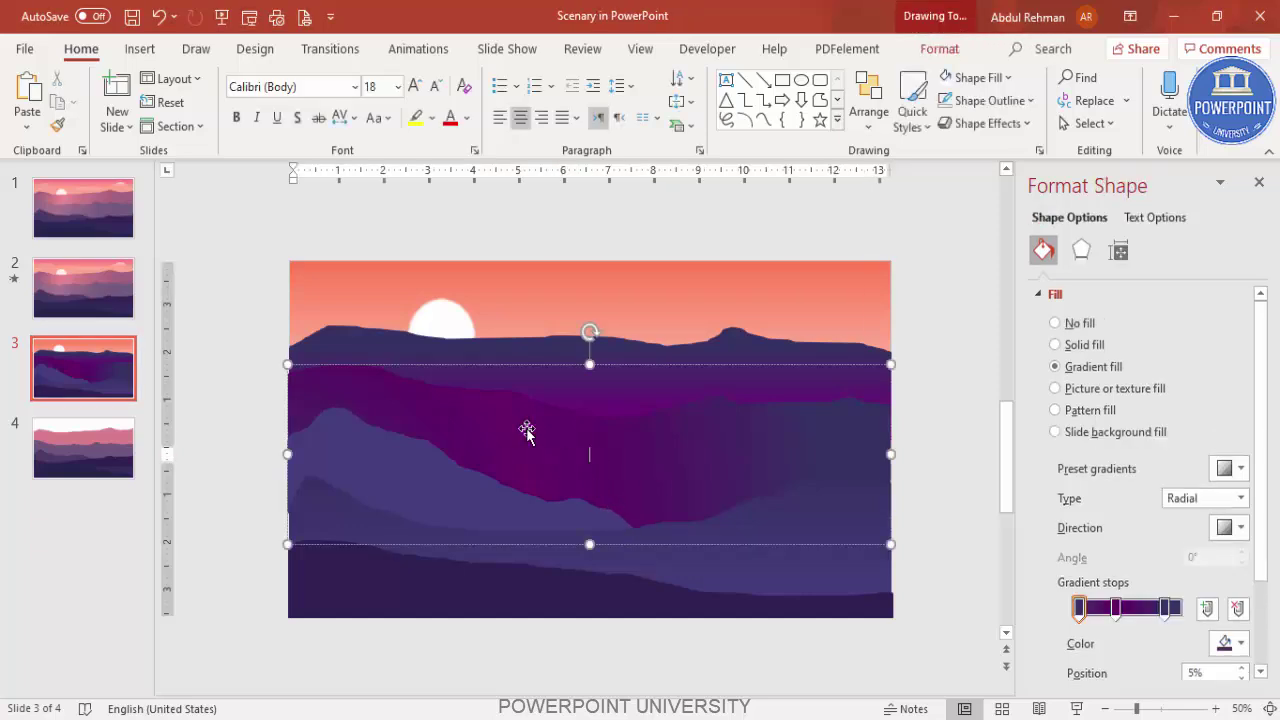
pyautogui.click(1118, 608)
pyautogui.click(1230, 643)
pyautogui.click(1195, 597)
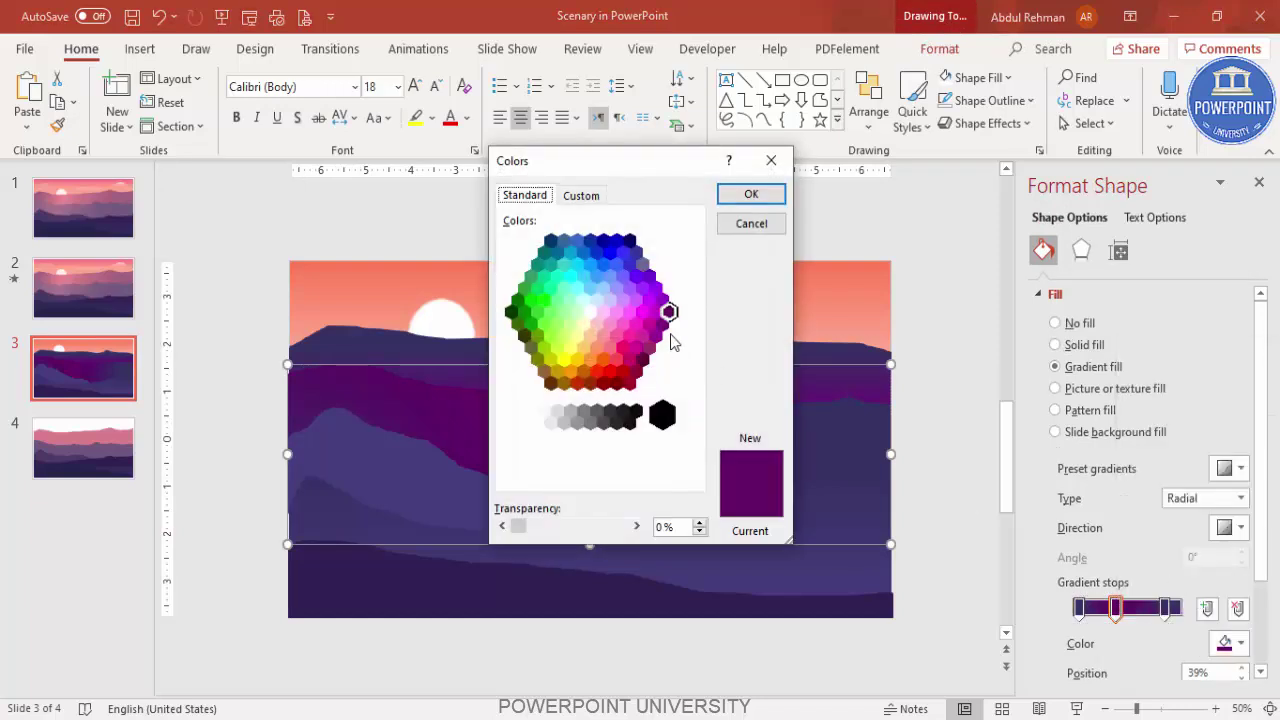
pyautogui.click(661, 328)
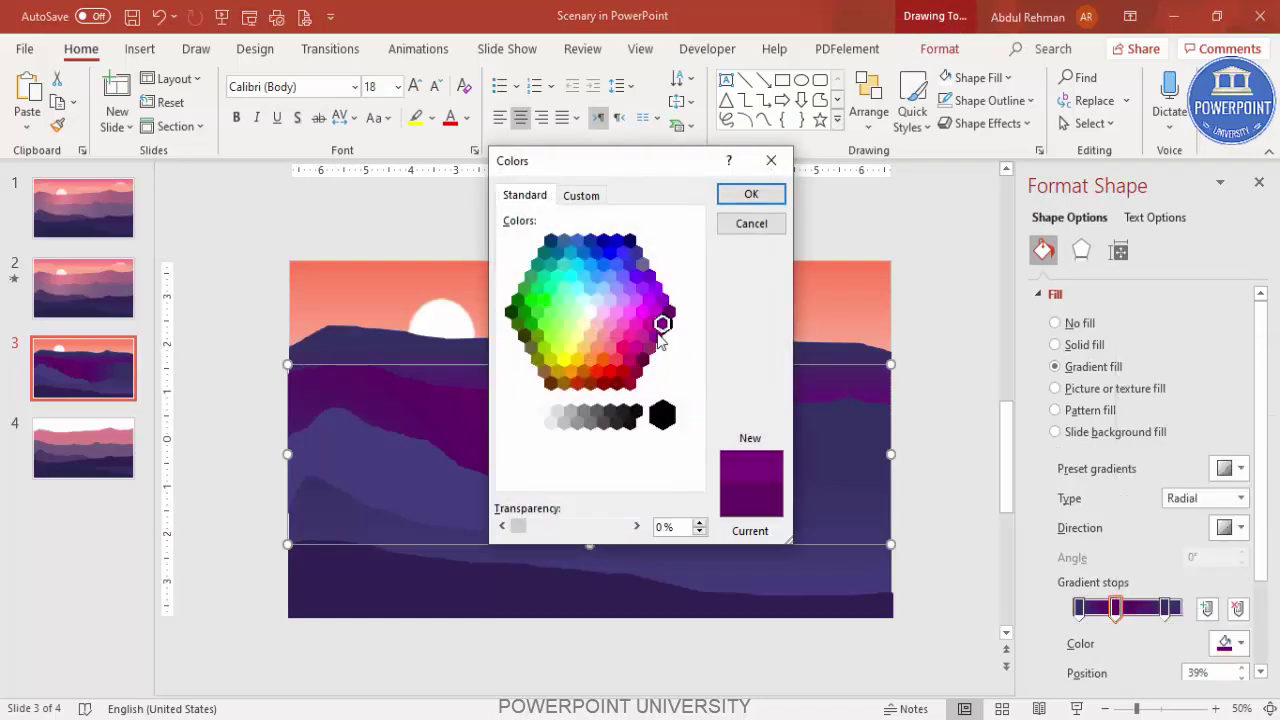
pyautogui.click(643, 358)
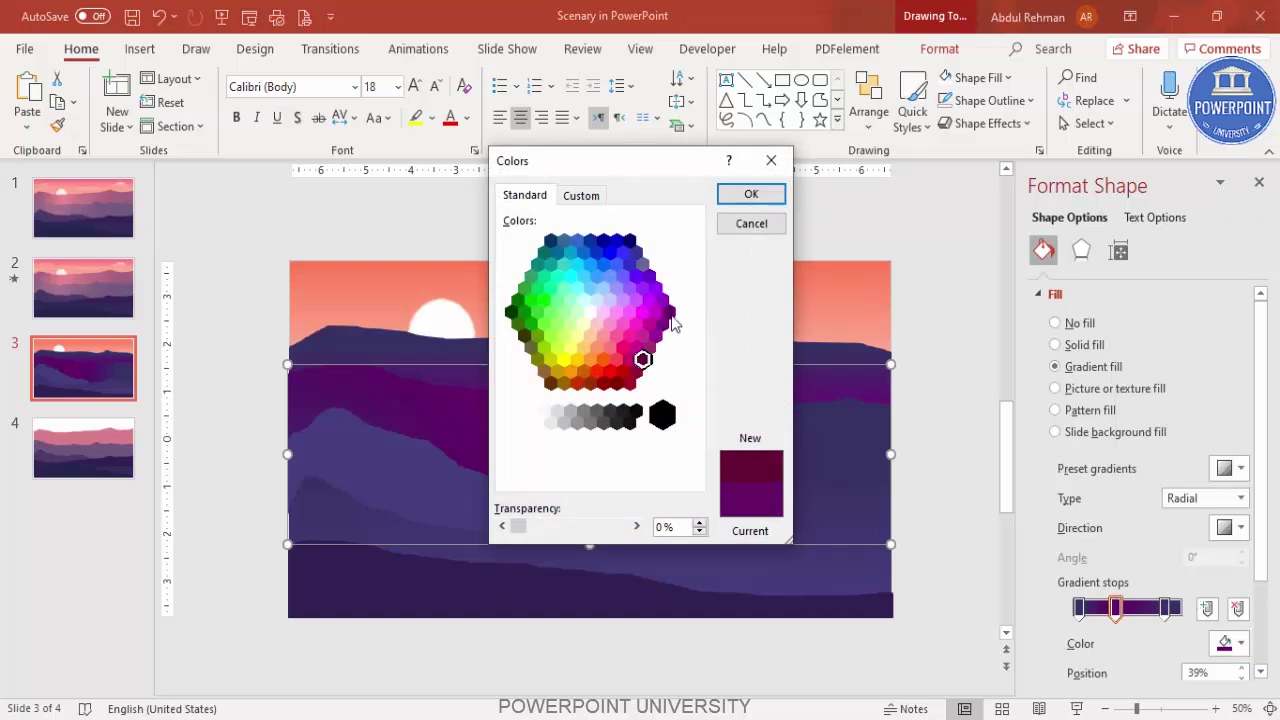
pyautogui.click(594, 198)
pyautogui.moveTo(690, 347); pyautogui.dragTo(695, 364)
pyautogui.click(750, 194)
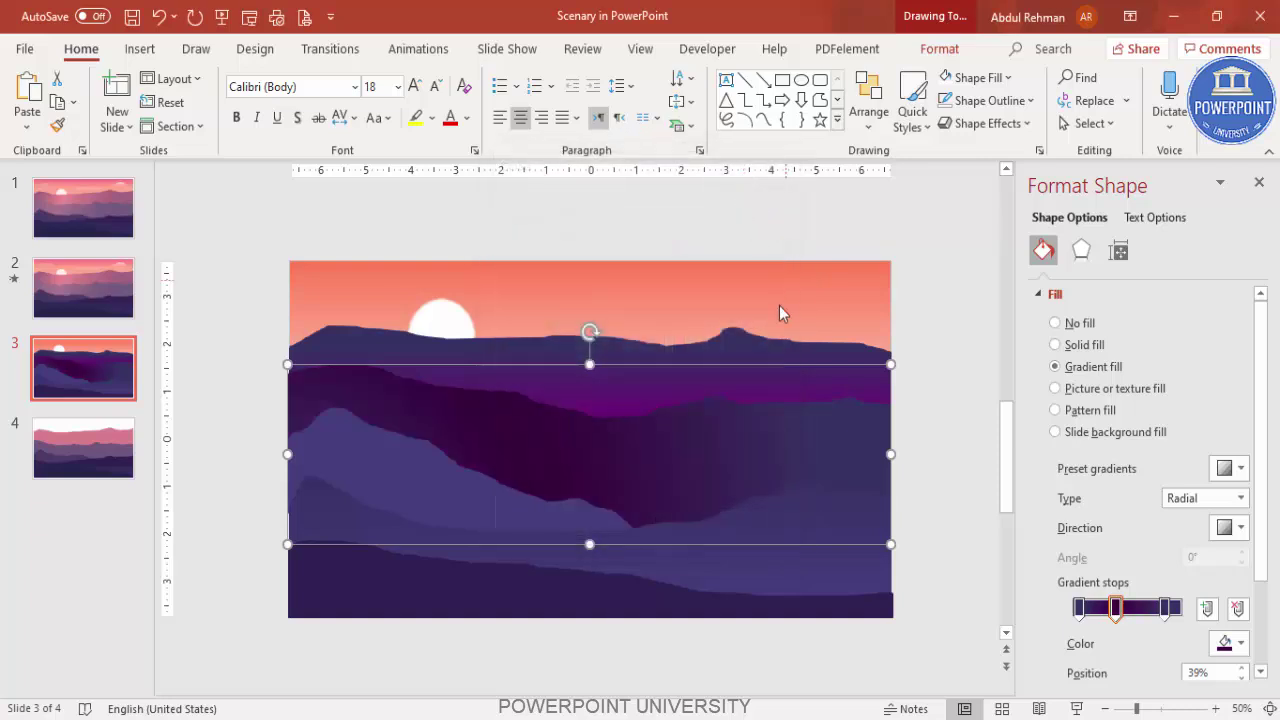
# Step: Fill the lower-left hill with the recent bright magenta-purple
pyautogui.click(646, 352)
pyautogui.click(380, 489)
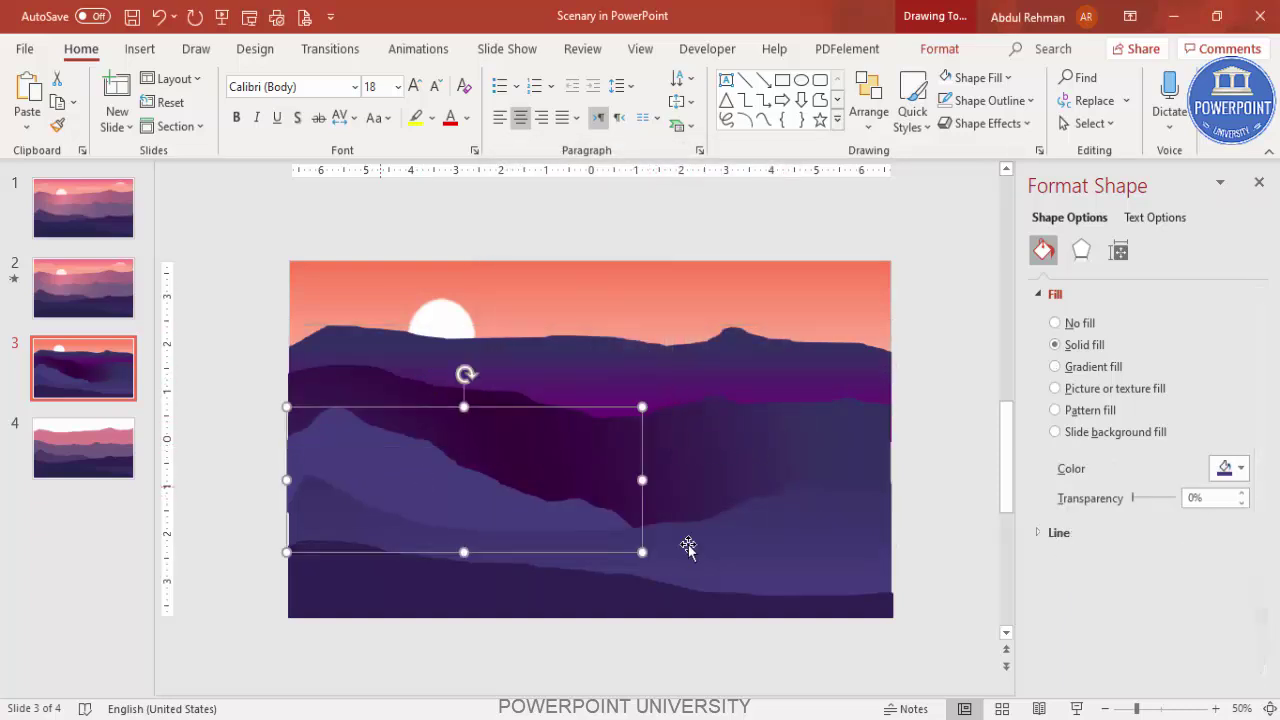
pyautogui.click(1226, 470)
pyautogui.click(1189, 392)
pyautogui.click(898, 371)
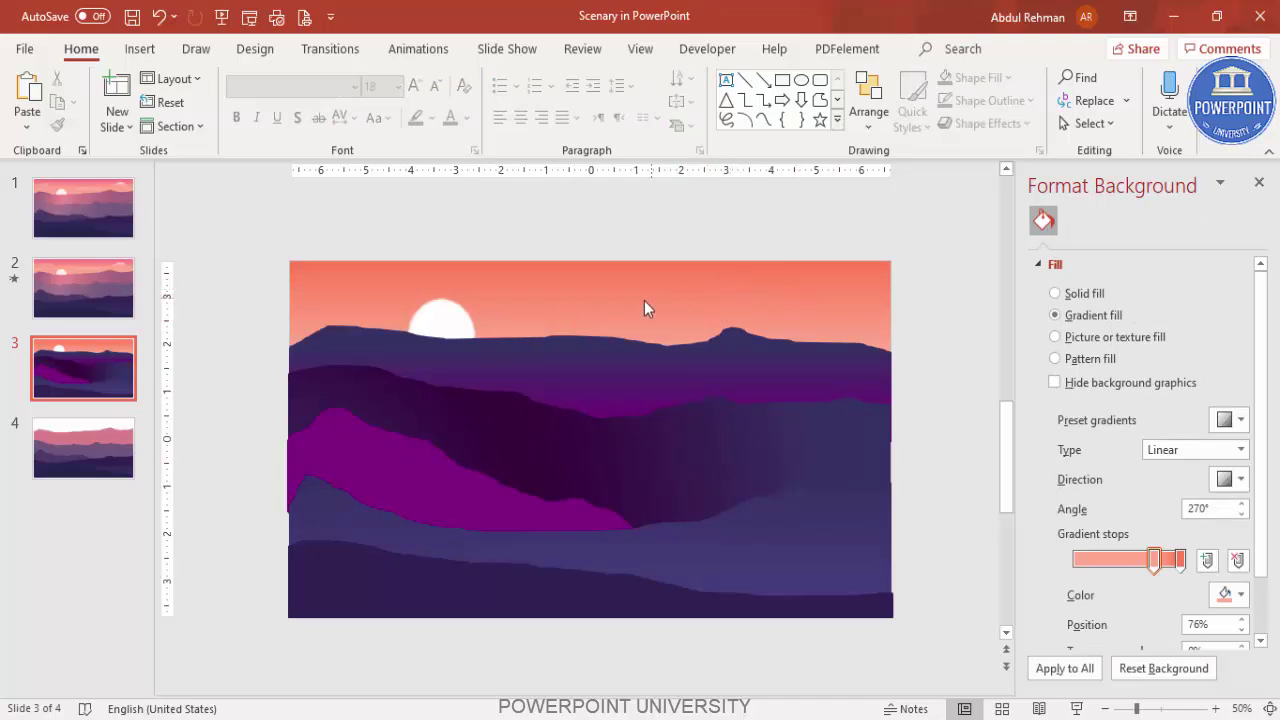
# Step: Draw a white rounded rectangle with no outline above the hills, flattened to 0.47 inches tall
pyautogui.click(140, 49)
pyautogui.click(306, 130)
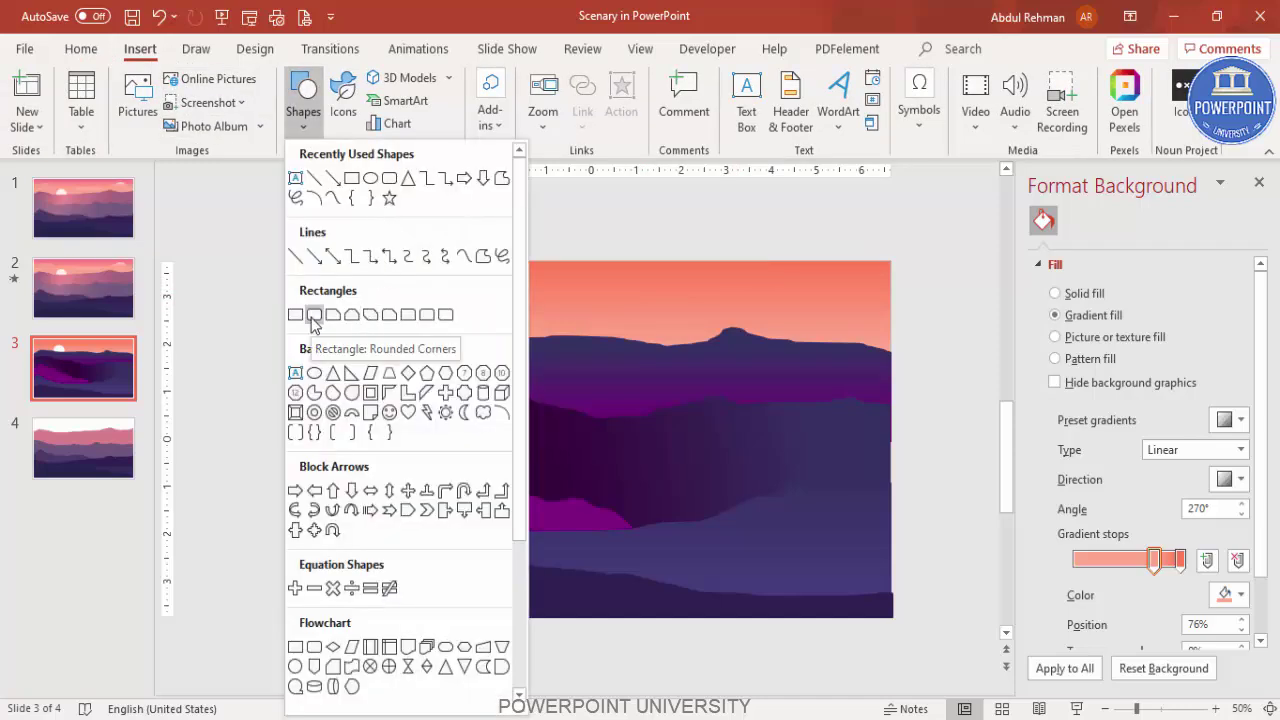
pyautogui.click(314, 315)
pyautogui.moveTo(621, 327); pyautogui.dragTo(756, 381)
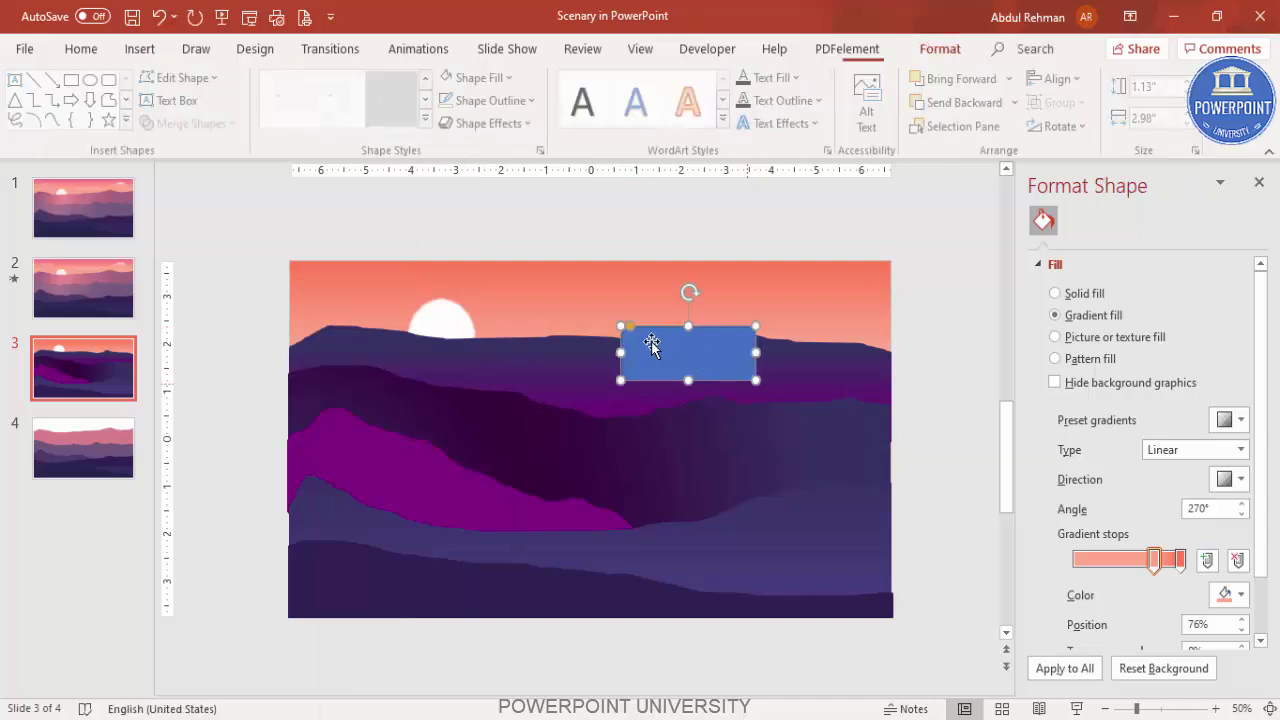
pyautogui.click(659, 331)
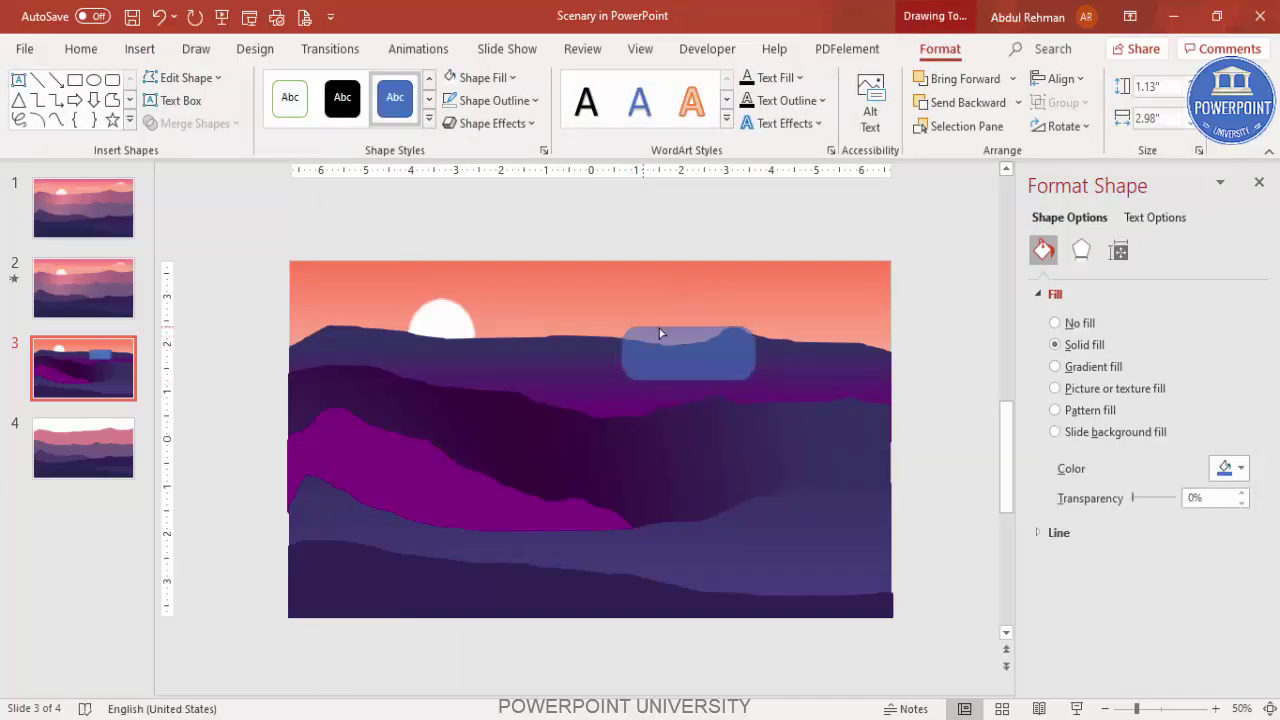
pyautogui.click(494, 100)
pyautogui.click(555, 374)
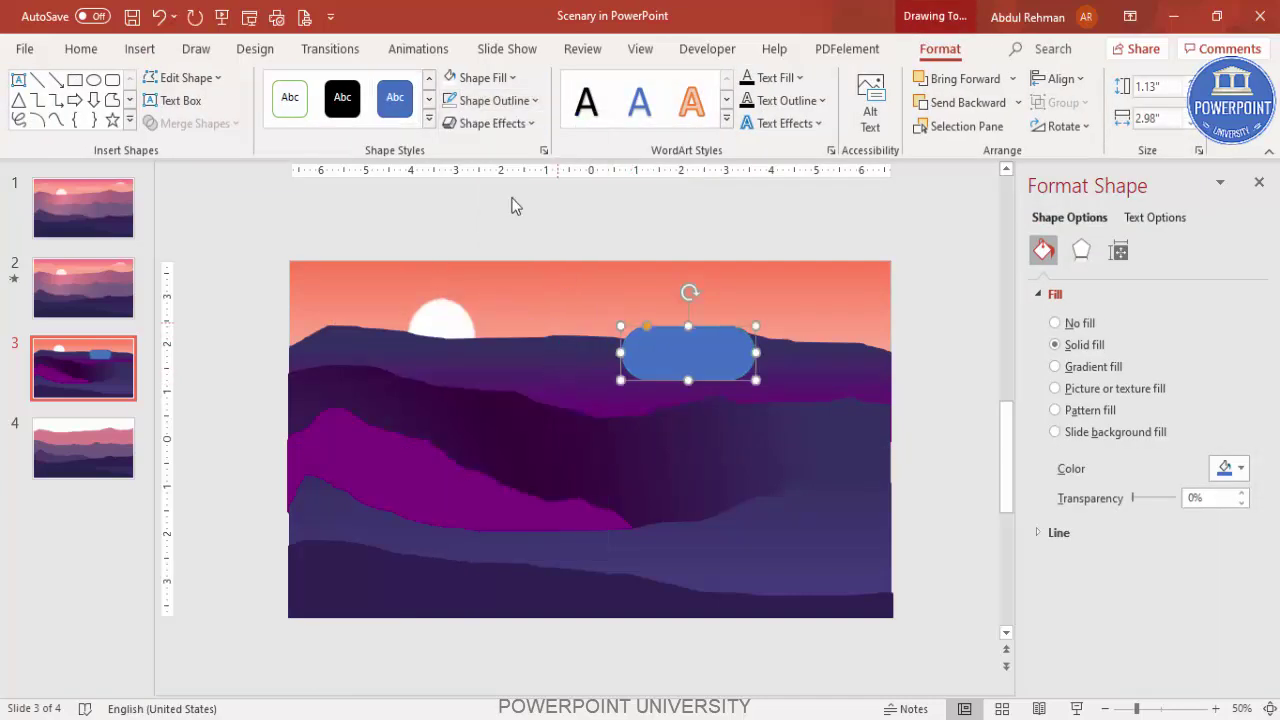
pyautogui.click(466, 77)
pyautogui.moveTo(688, 326); pyautogui.dragTo(688, 356)
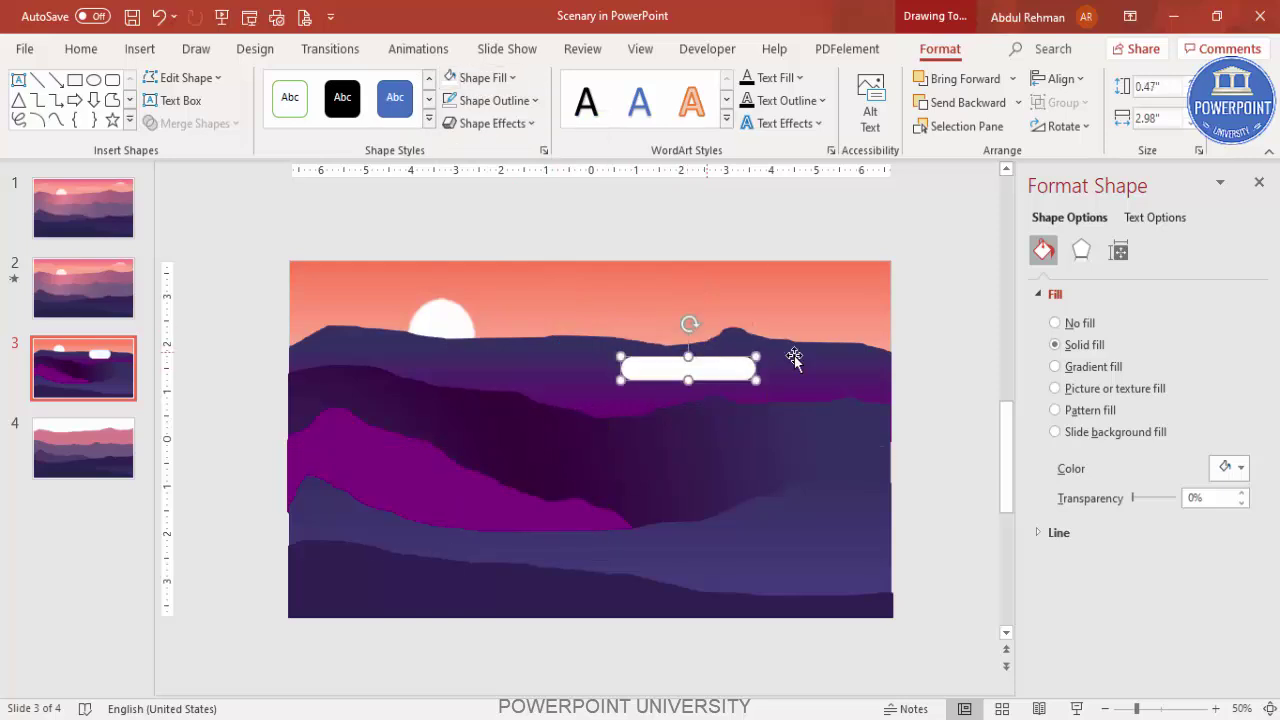
# Step: Add overlapping ovals on top of the white bar
pyautogui.click(140, 48)
pyautogui.click(302, 131)
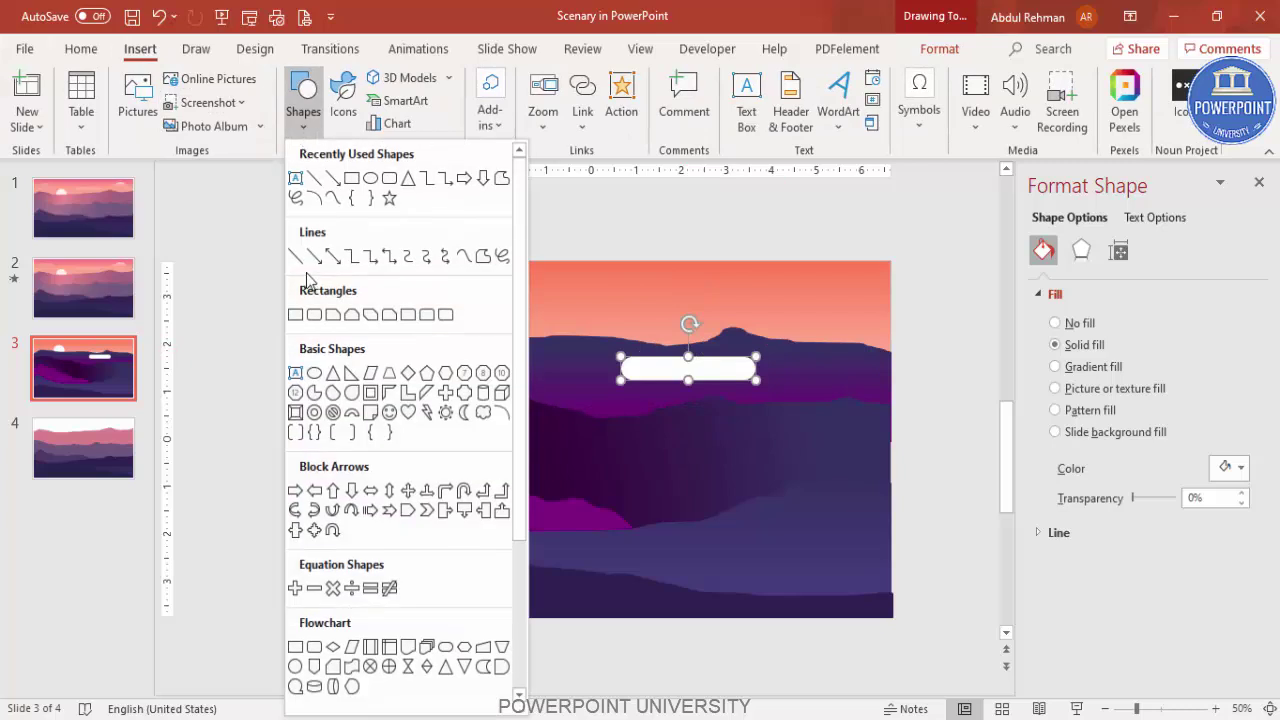
pyautogui.click(314, 374)
pyautogui.moveTo(629, 334)
pyautogui.mouseDown()
pyautogui.moveTo(666, 372)
pyautogui.moveTo(645, 352)
pyautogui.moveTo(657, 359)
pyautogui.moveTo(700, 331)
pyautogui.moveTo(678, 371)
pyautogui.moveTo(669, 303)
pyautogui.moveTo(703, 340)
pyautogui.moveTo(704, 370)
pyautogui.moveTo(694, 337)
pyautogui.moveTo(726, 340)
pyautogui.moveTo(710, 328)
pyautogui.mouseUp()
# Step: Select the ovals and bar together and union them into one cloud shape
pyautogui.click(926, 312)
pyautogui.moveTo(928, 280); pyautogui.dragTo(578, 400)
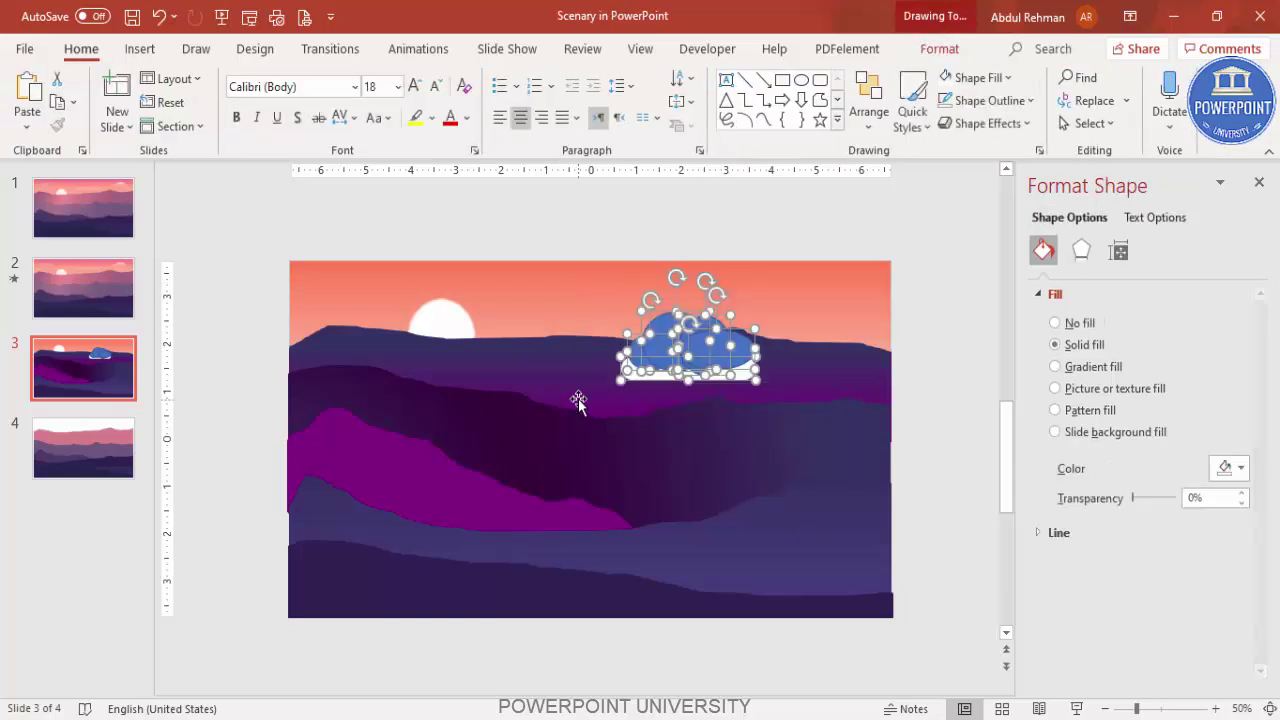
pyautogui.click(940, 48)
pyautogui.click(190, 123)
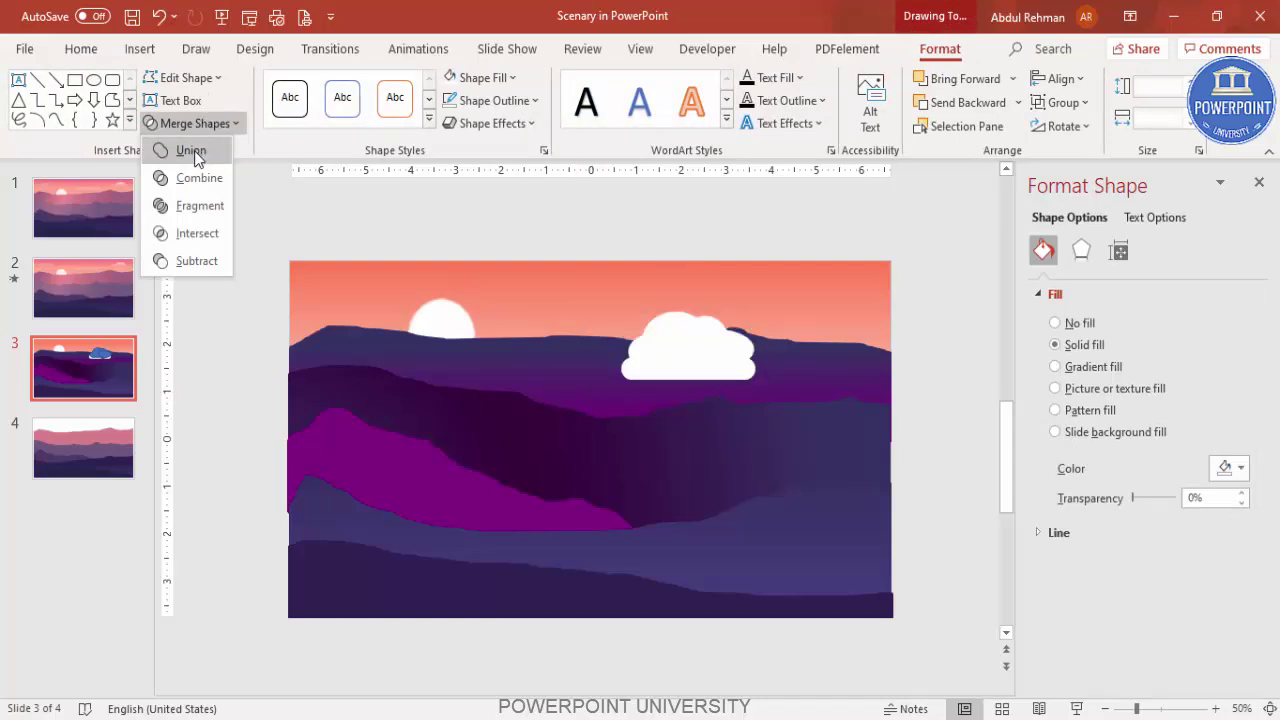
pyautogui.click(192, 151)
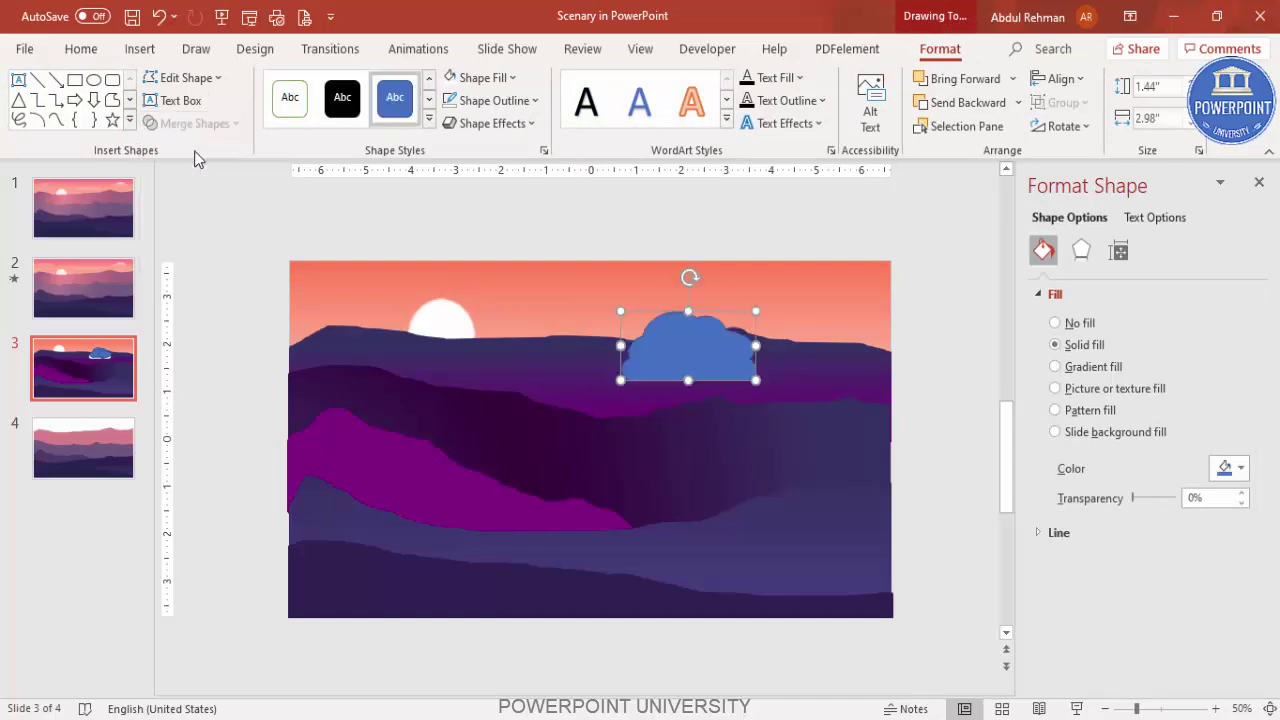
# Step: Remove the cloud's outline, fill it white, and move it up into the sky
pyautogui.click(497, 100)
pyautogui.click(491, 369)
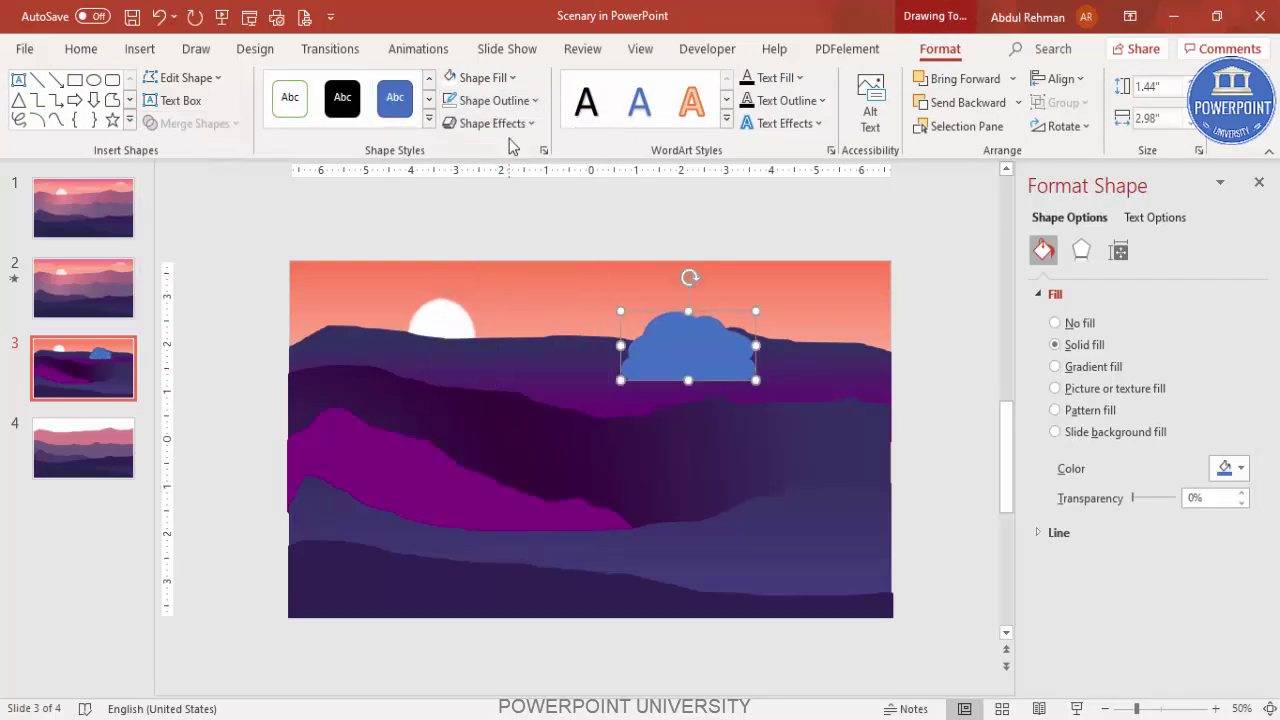
pyautogui.click(495, 88)
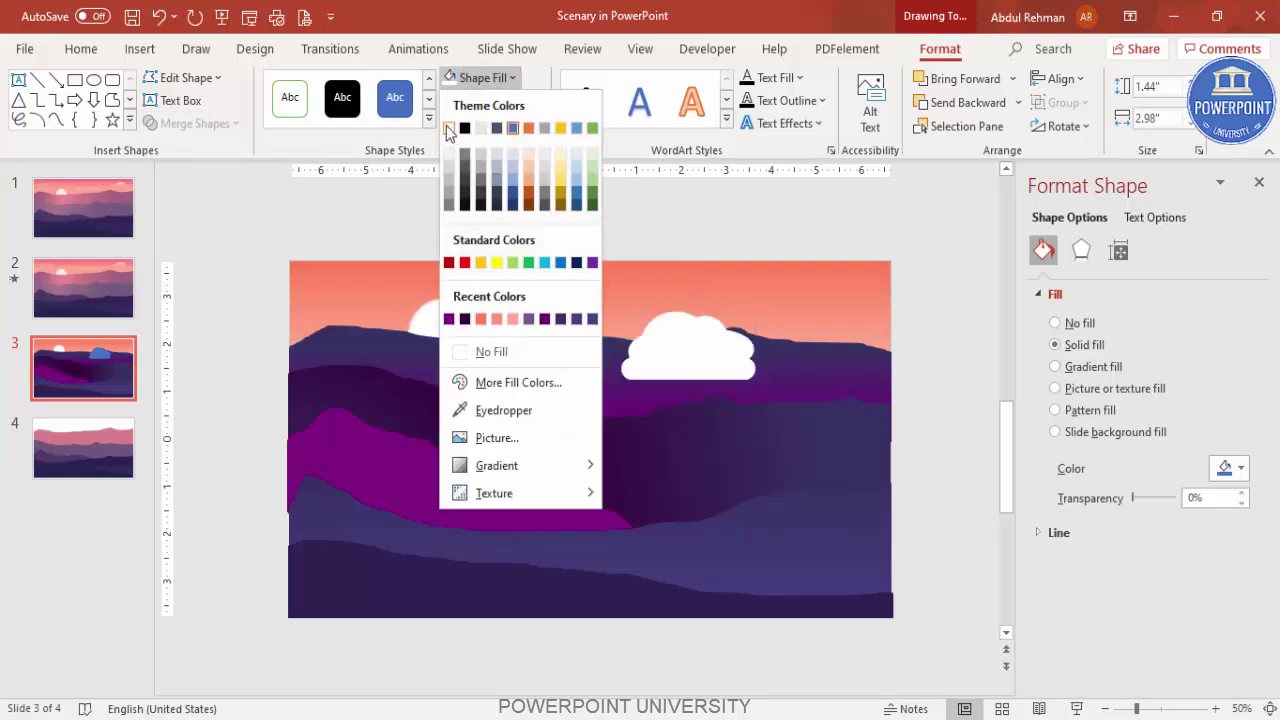
pyautogui.click(449, 131)
pyautogui.moveTo(698, 328); pyautogui.dragTo(686, 279)
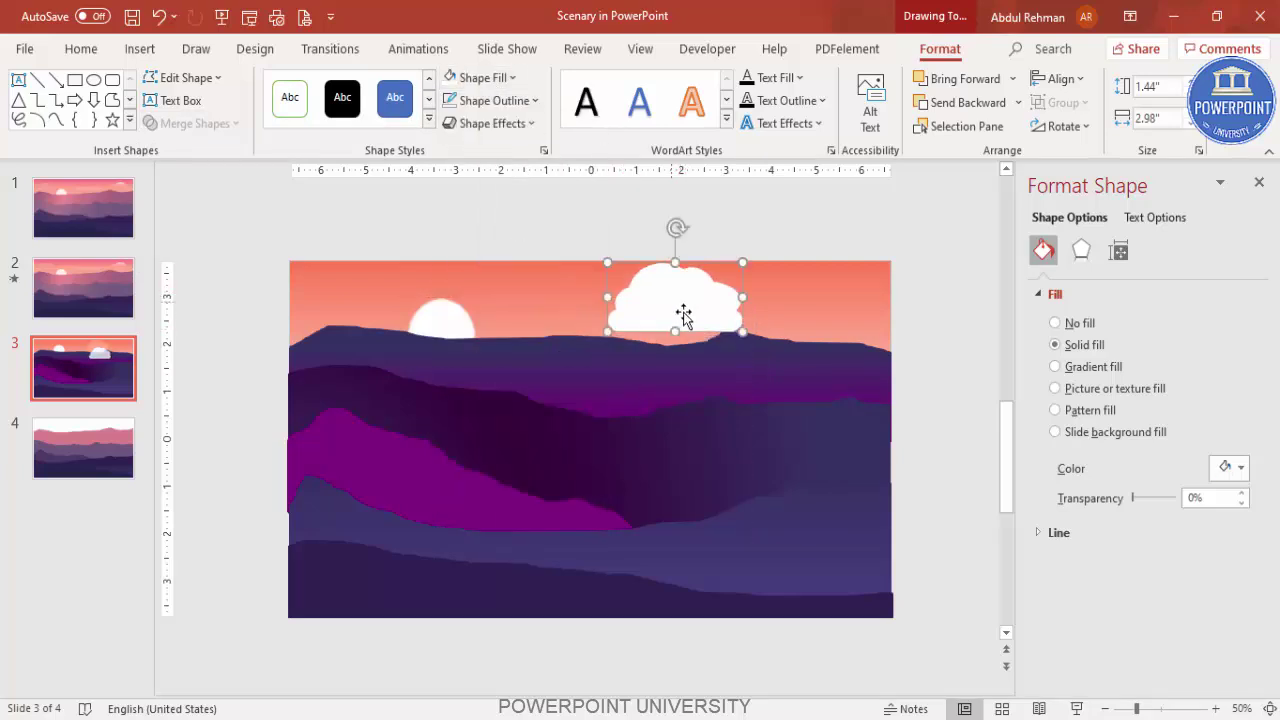
# Step: Give the cloud a gradient fill with a slide-sampled first stop and white rightmost stop
pyautogui.click(1108, 371)
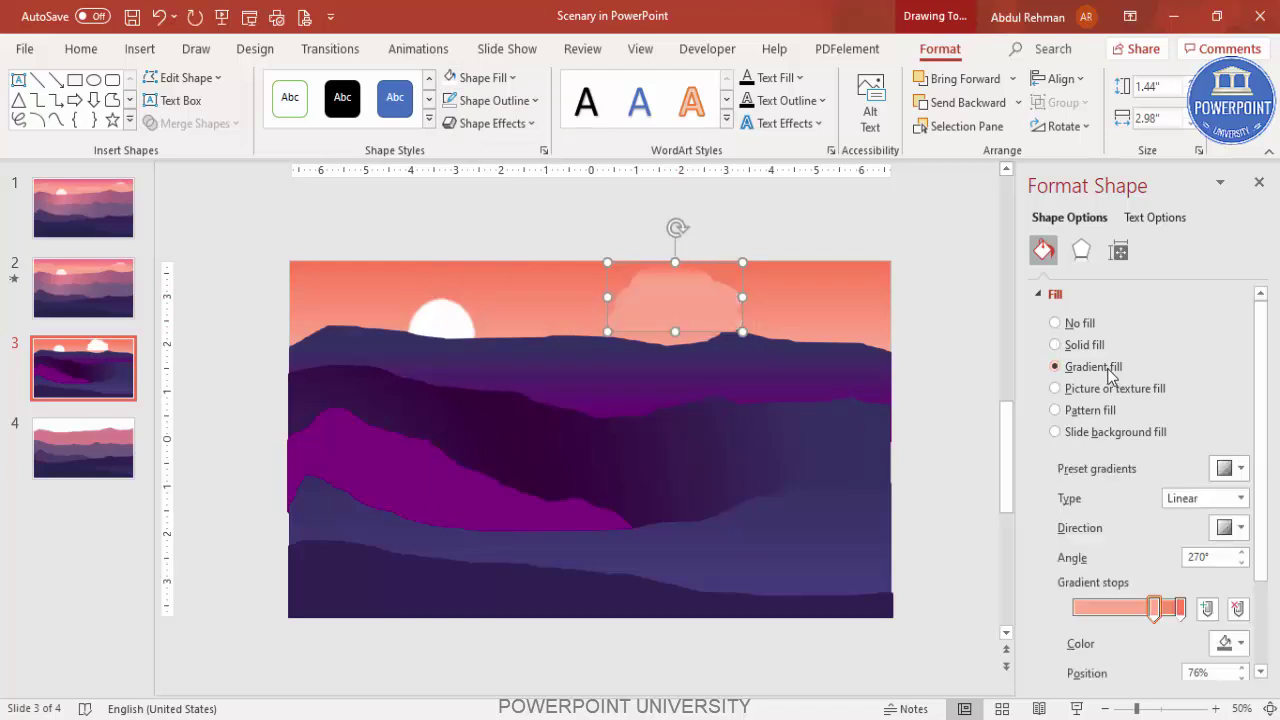
pyautogui.click(1230, 643)
pyautogui.click(1158, 617)
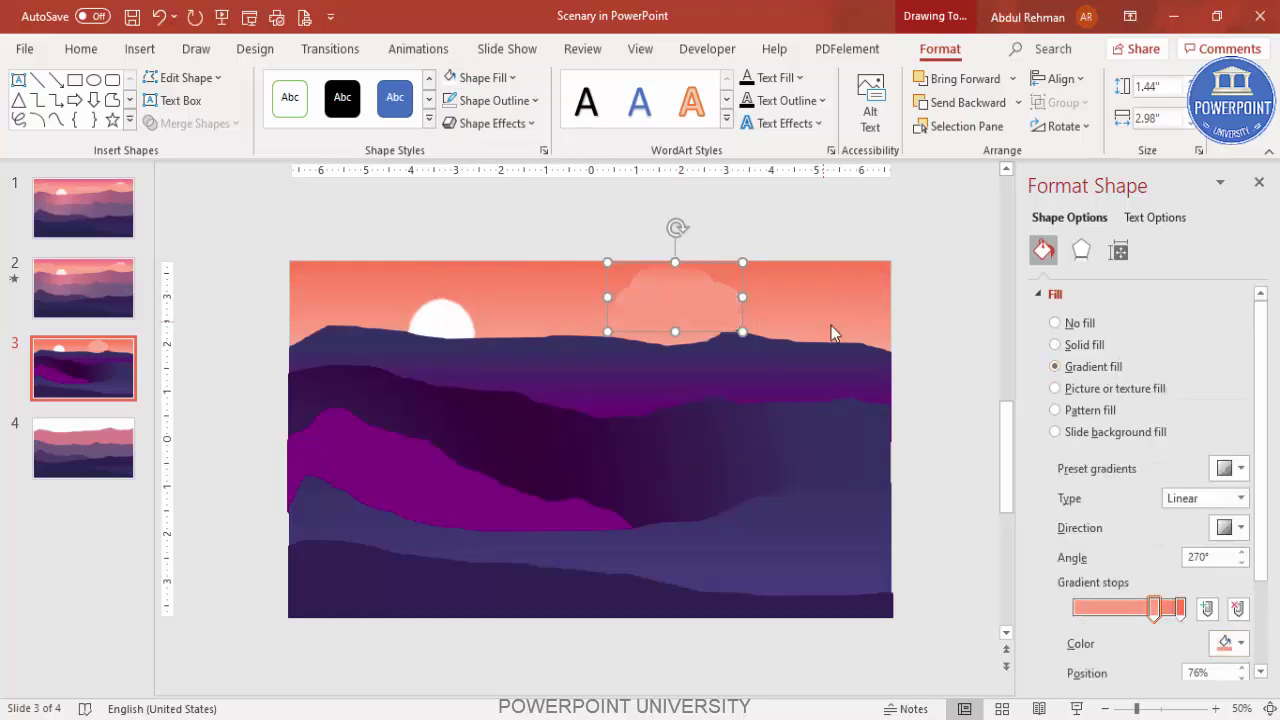
pyautogui.click(1179, 612)
pyautogui.click(1228, 643)
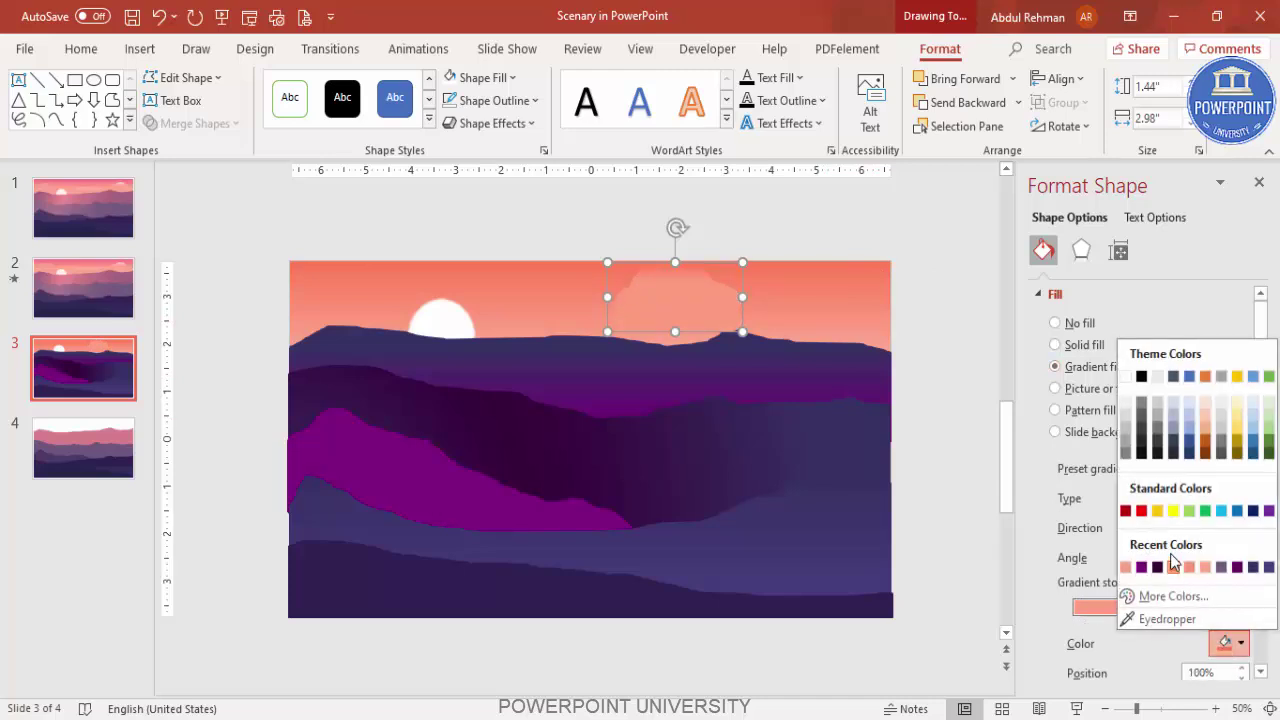
pyautogui.click(1128, 380)
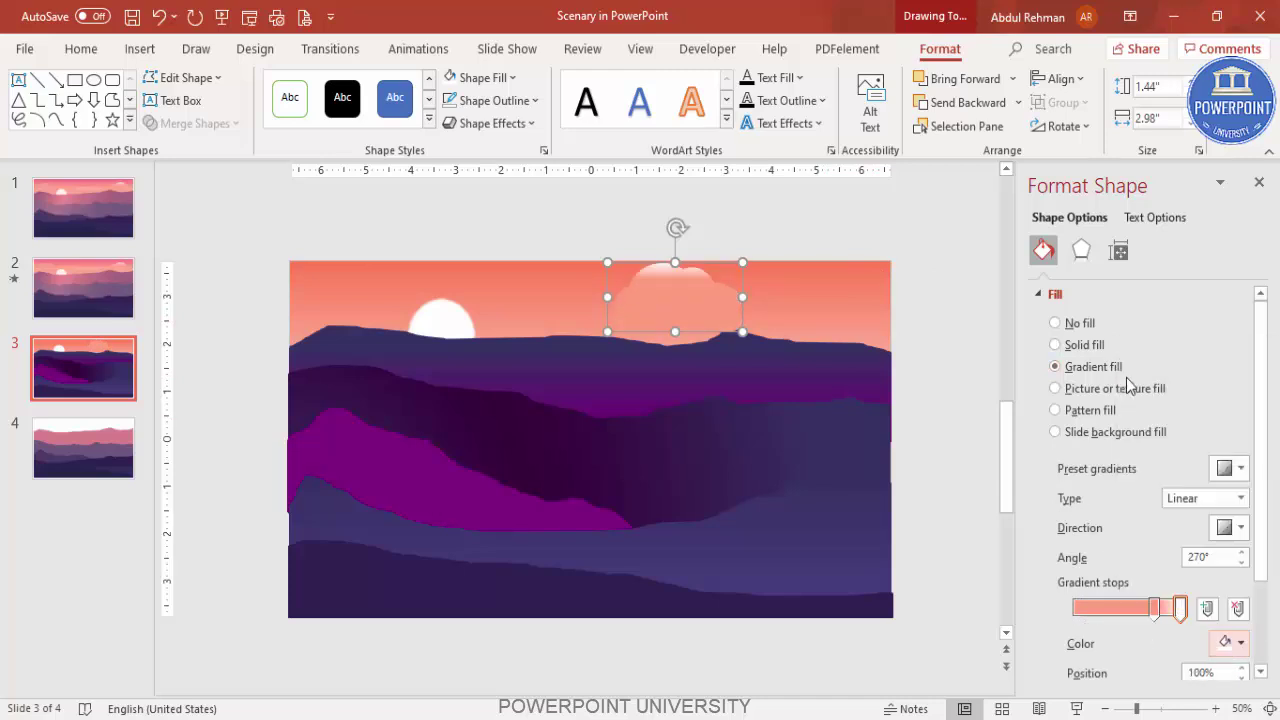
# Step: Set the middle stop to 100% transparent at 37%, rightmost to 38%, and copy the cloud across the sky
pyautogui.click(1155, 607)
pyautogui.scroll(-3, 1262, 597)
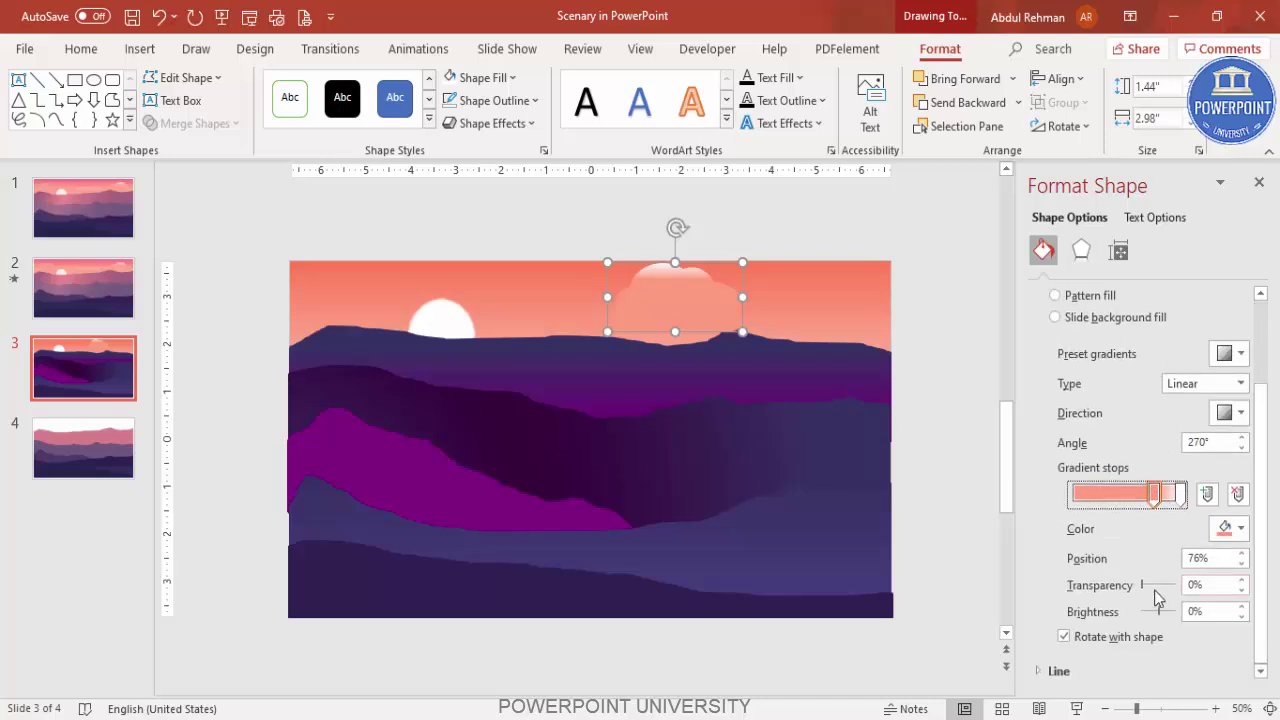
pyautogui.moveTo(1141, 586); pyautogui.dragTo(1211, 592)
pyautogui.moveTo(1155, 497); pyautogui.dragTo(1115, 500)
pyautogui.click(1181, 494)
pyautogui.moveTo(1146, 587); pyautogui.dragTo(1158, 588)
pyautogui.moveTo(690, 307); pyautogui.dragTo(355, 284)
pyautogui.click(925, 316)
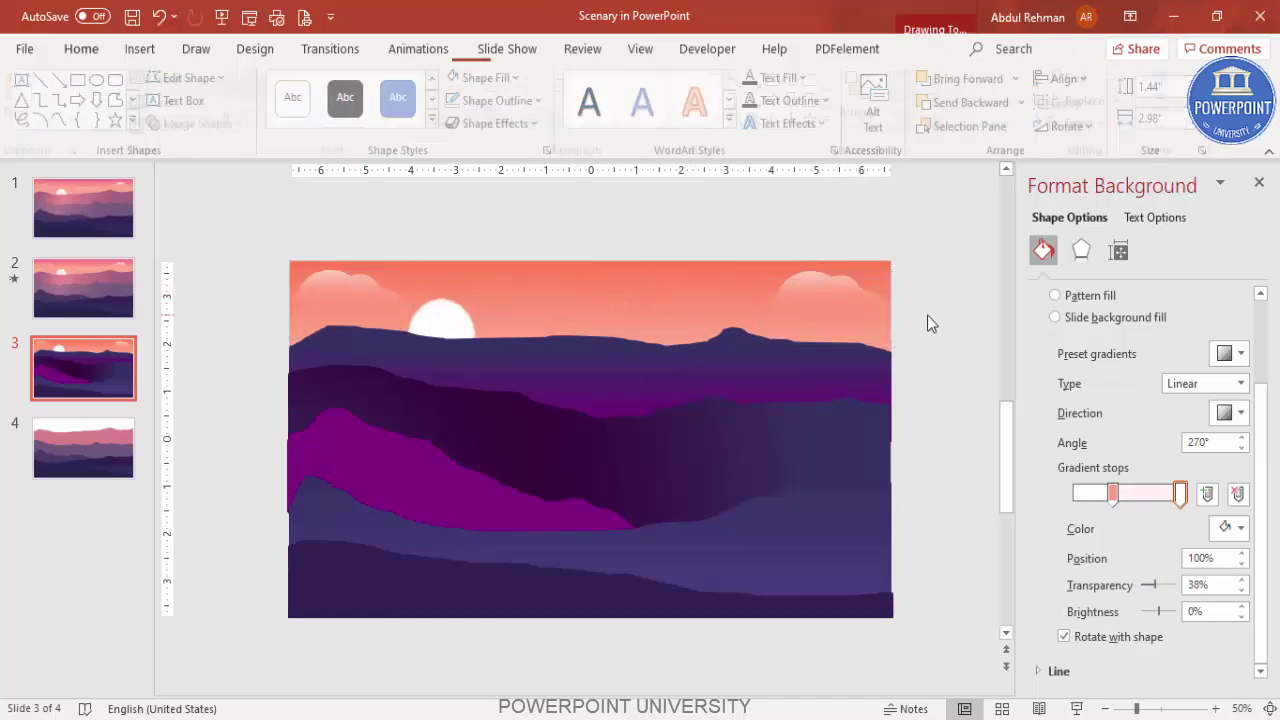